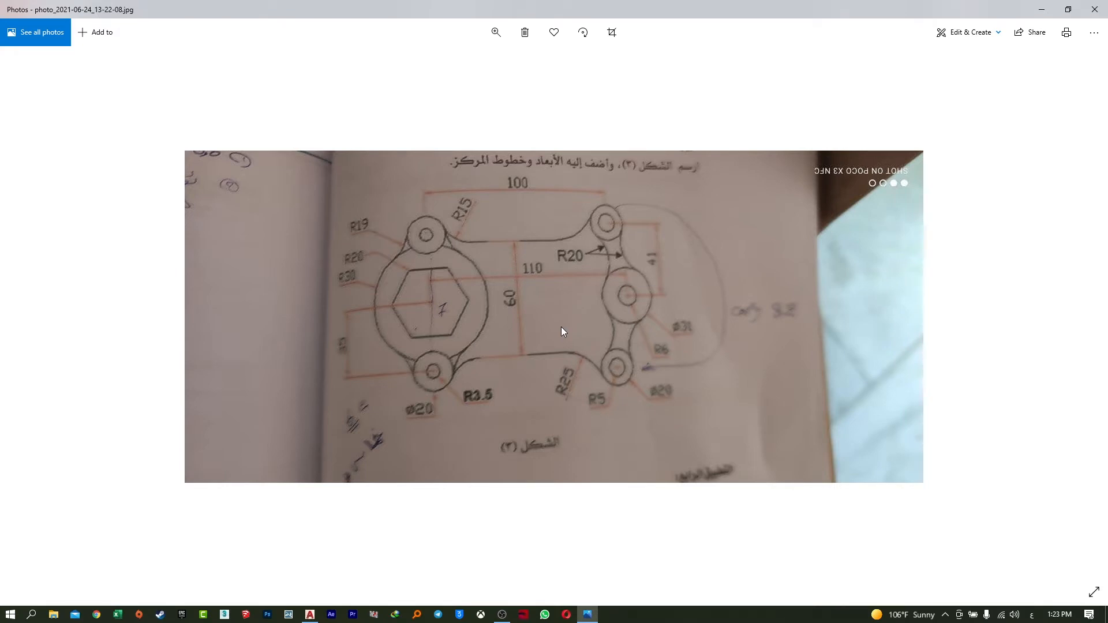
# Step: Switch to AutoCAD, start a new drawing, and move the Photos window with the reference sketch out of the drawing screen
pyautogui.click(310, 614)
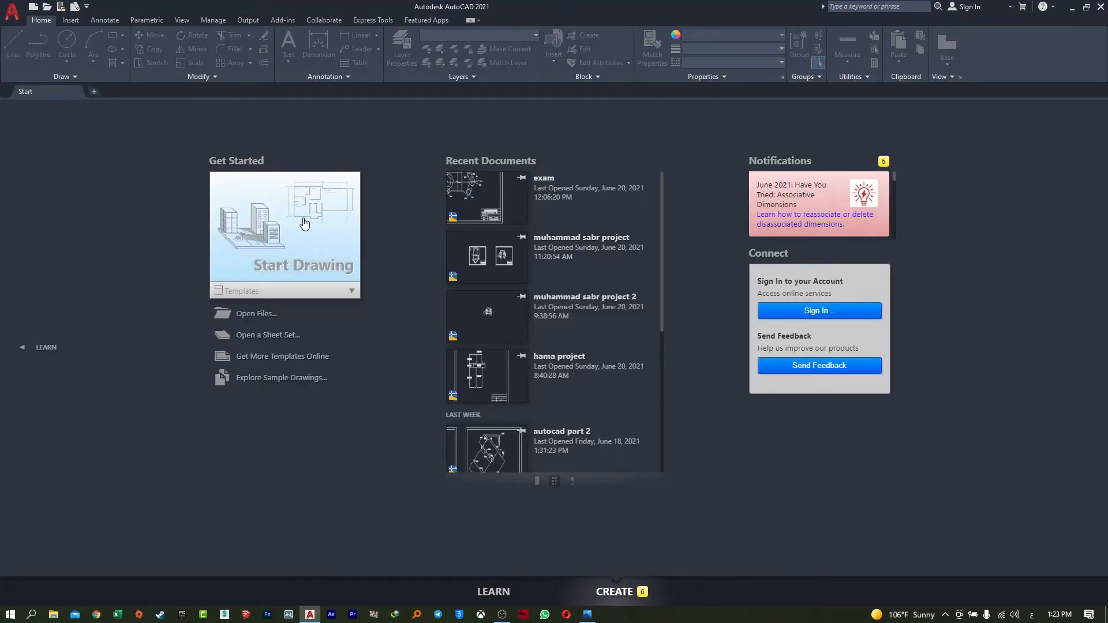
pyautogui.click(304, 224)
pyautogui.moveTo(512, 428)
pyautogui.mouseDown(button='middle')
pyautogui.moveTo(668, 300)
pyautogui.moveTo(554, 380)
pyautogui.moveTo(514, 371)
pyautogui.moveTo(403, 444)
pyautogui.moveTo(378, 428)
pyautogui.mouseUp(button='middle')
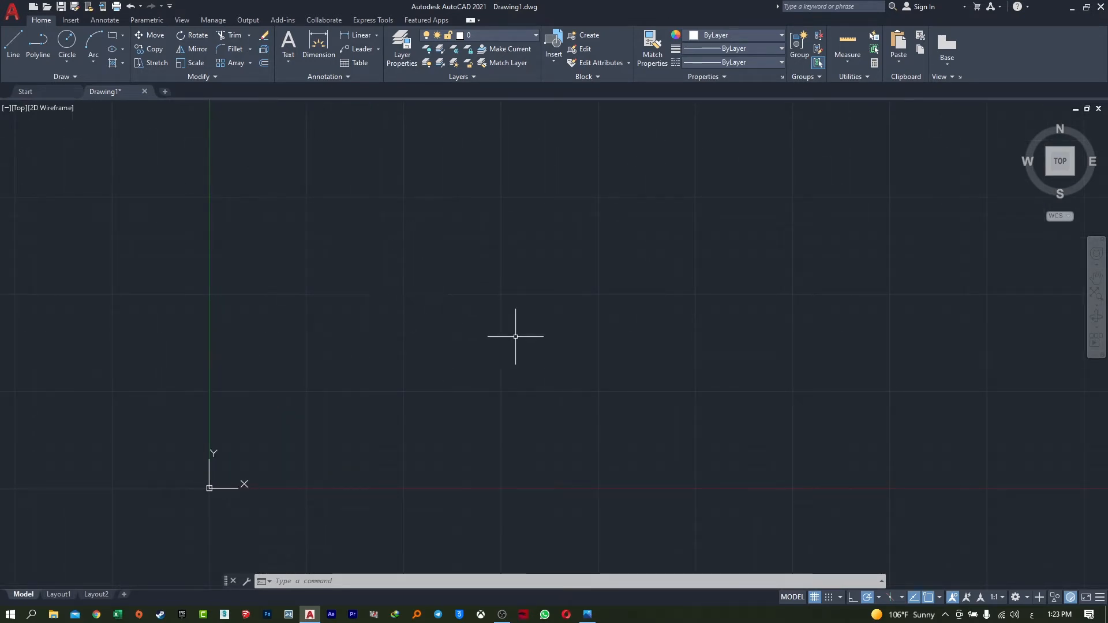
pyautogui.moveTo(515, 336); pyautogui.dragTo(435, 353, button='middle')
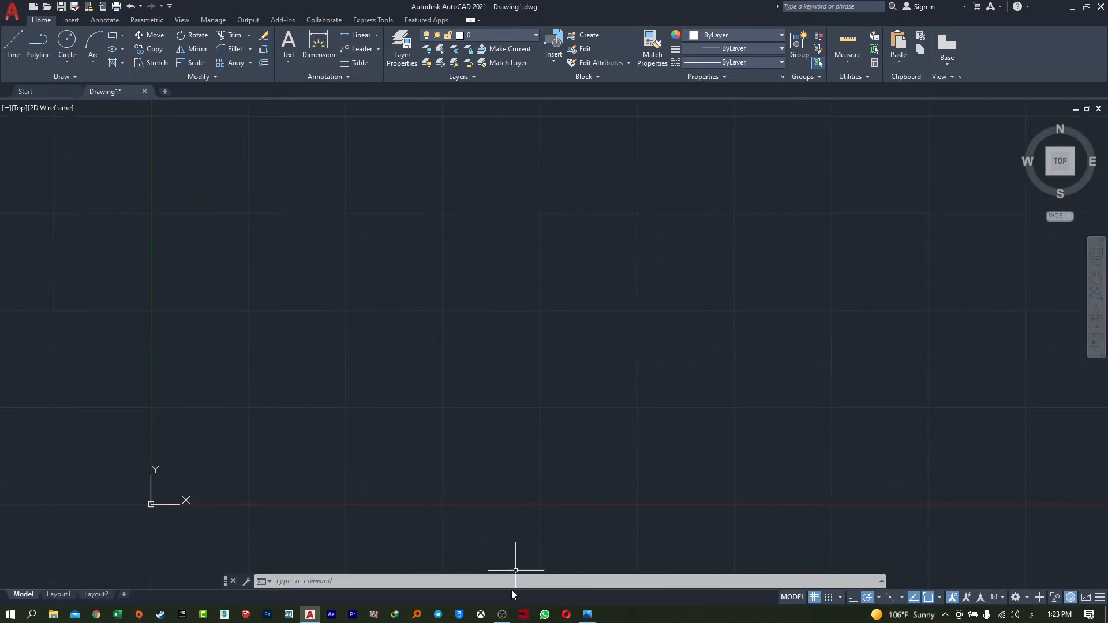
pyautogui.click(587, 614)
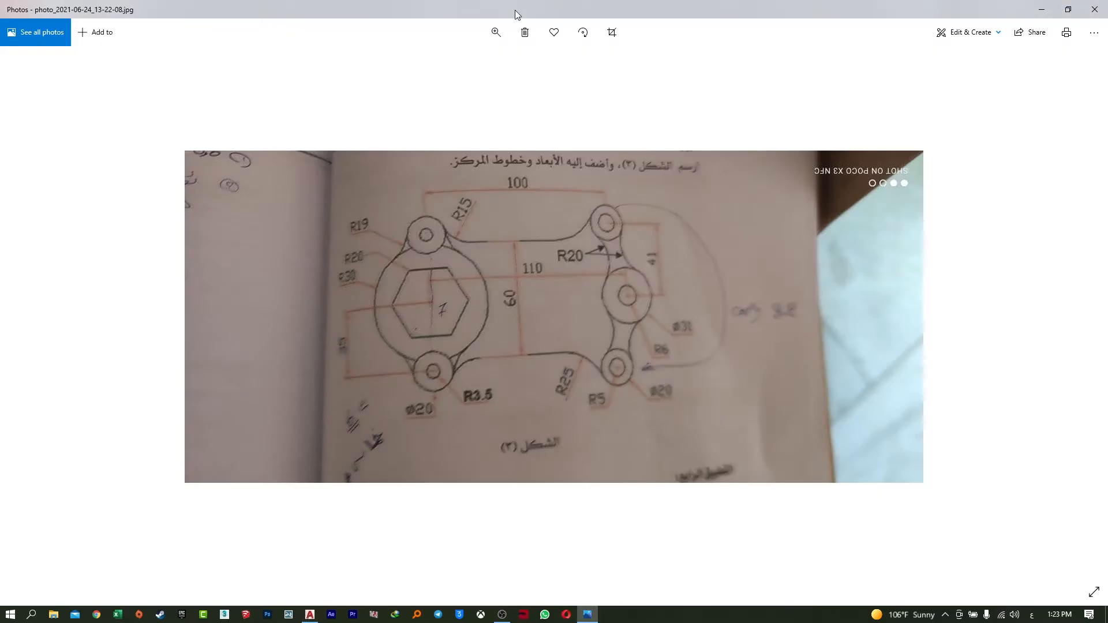
pyautogui.moveTo(515, 15); pyautogui.dragTo(1107, 104)
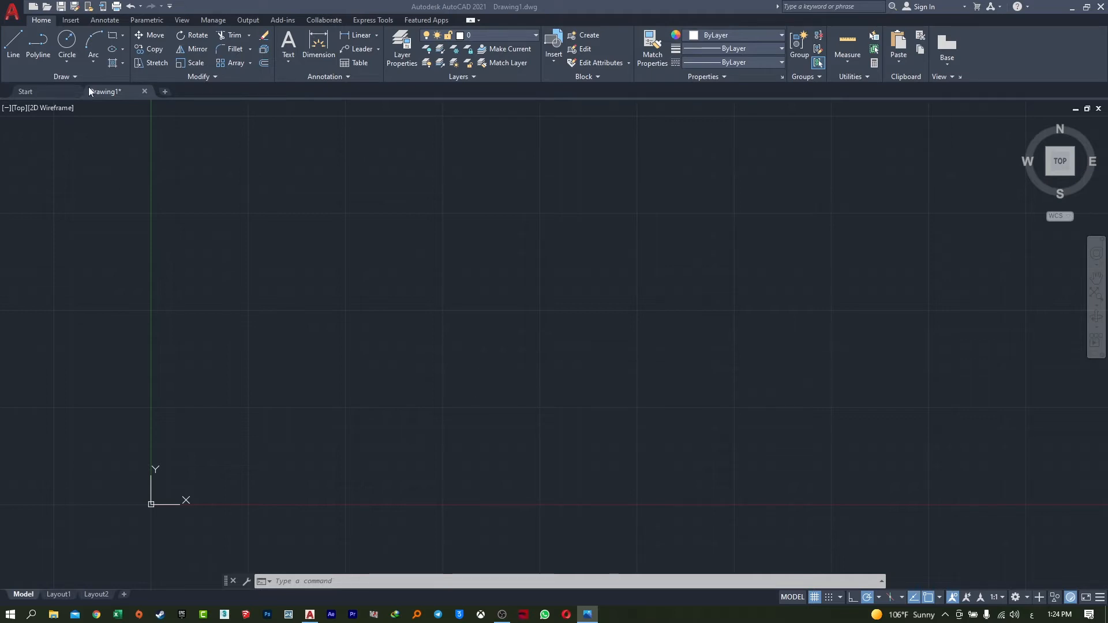
# Step: Draw a circle with a radius of 30 in the empty drawing area, near the origin
pyautogui.click(65, 59)
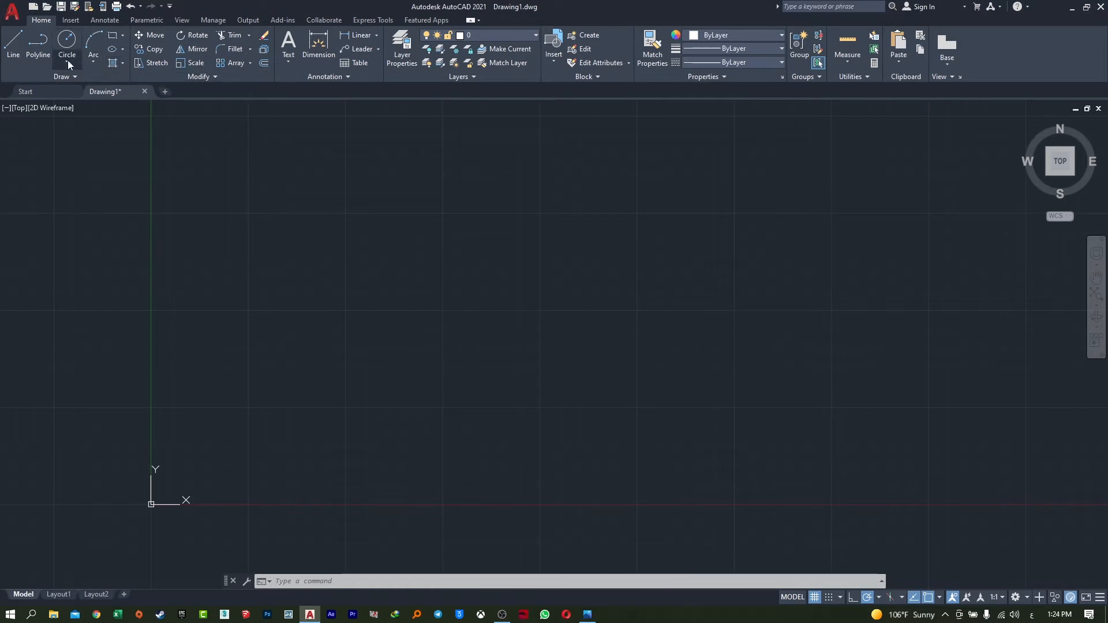
pyautogui.click(67, 60)
pyautogui.click(110, 82)
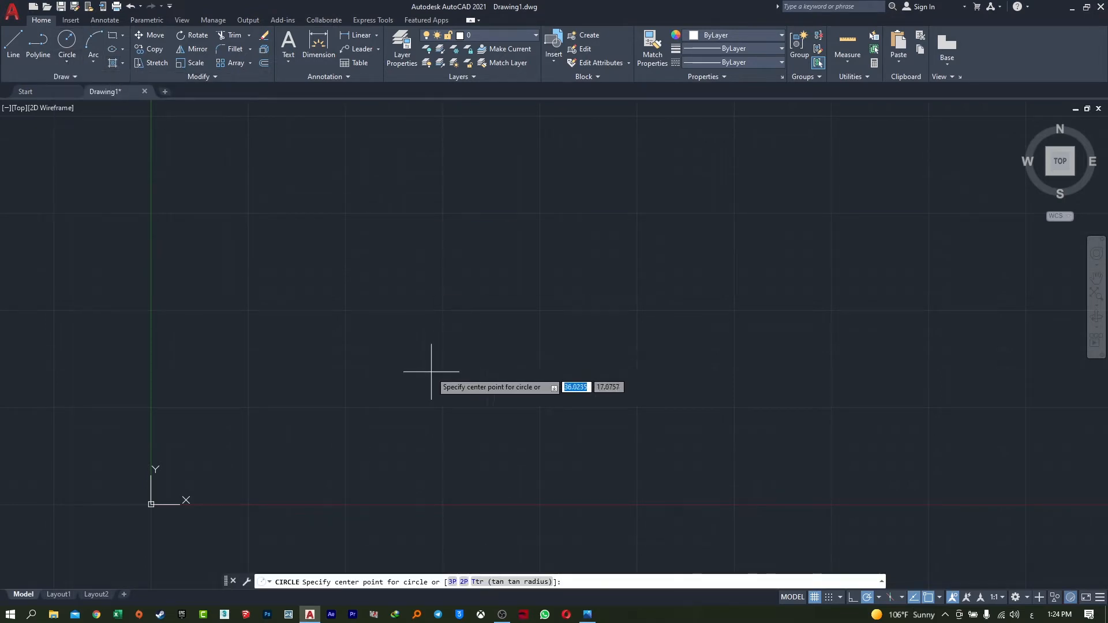
pyautogui.moveTo(388, 364); pyautogui.dragTo(441, 359, button='middle')
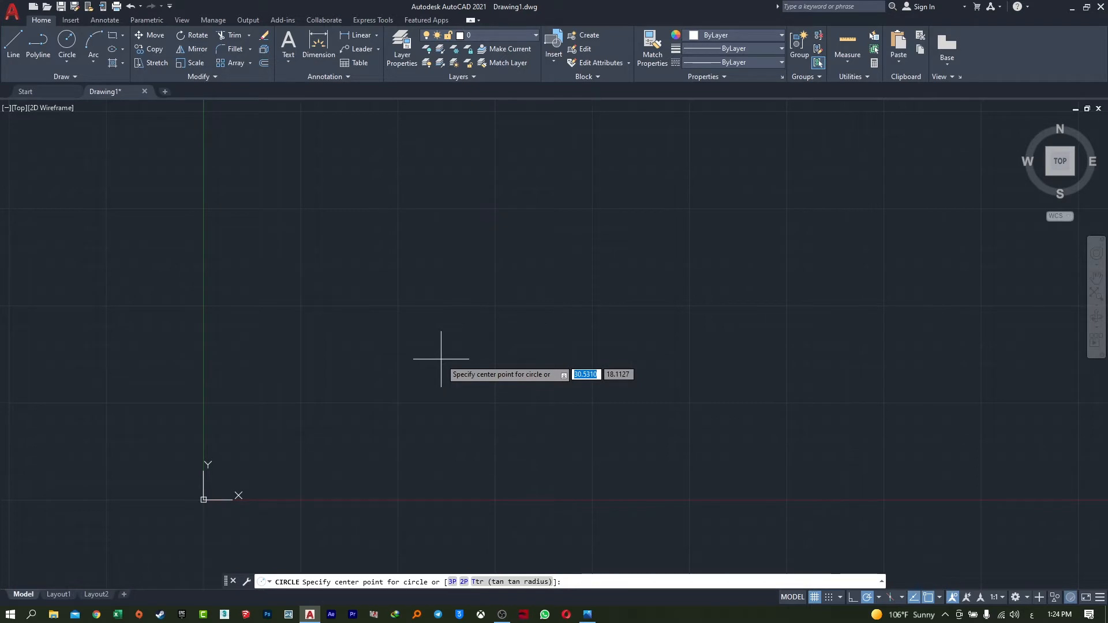
pyautogui.moveTo(439, 420)
pyautogui.mouseDown(button='middle')
pyautogui.moveTo(518, 388)
pyautogui.moveTo(425, 409)
pyautogui.mouseUp(button='middle')
pyautogui.click(440, 296)
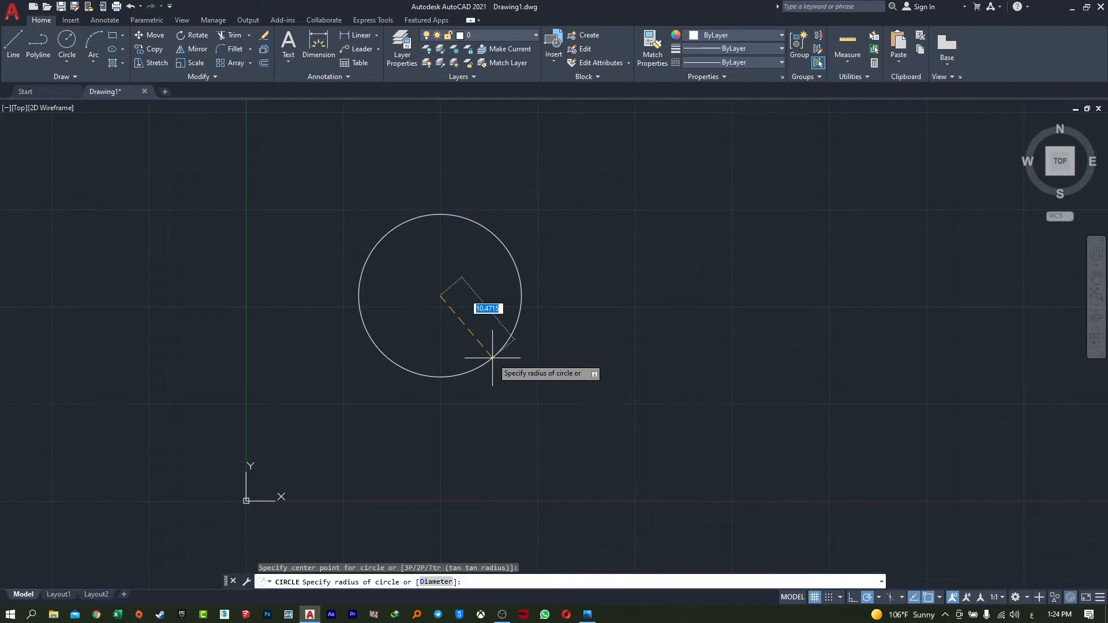
pyautogui.write('30')
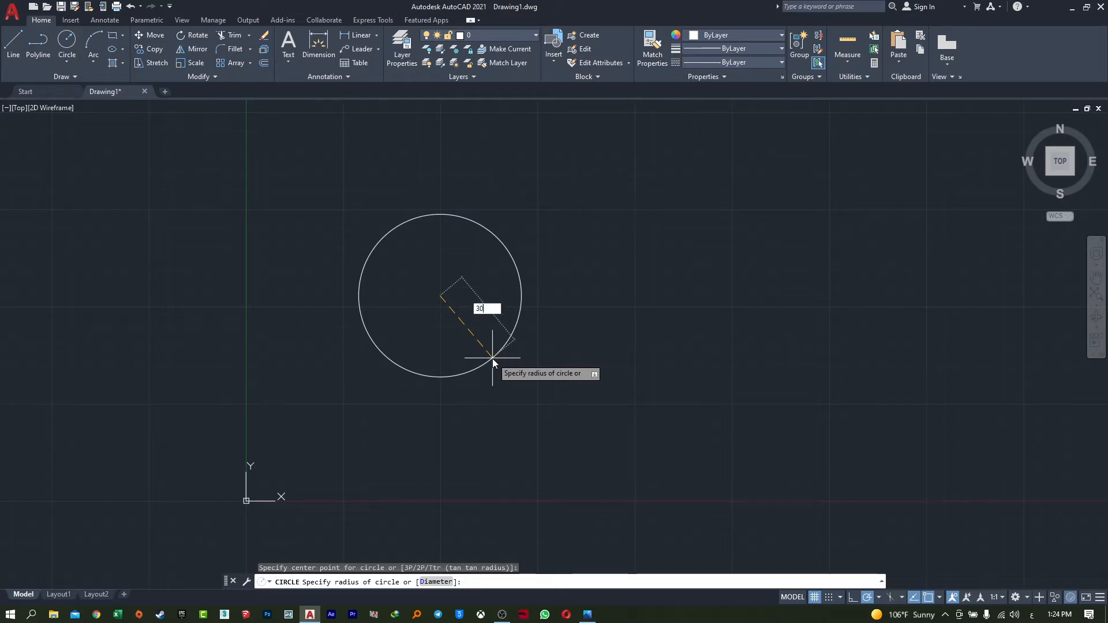
pyautogui.press('Return')
# Step: Move the 30-radius circle by its center about 41 units up and to the right, clear of the Y axis
pyautogui.scroll(-8, 484, 359)
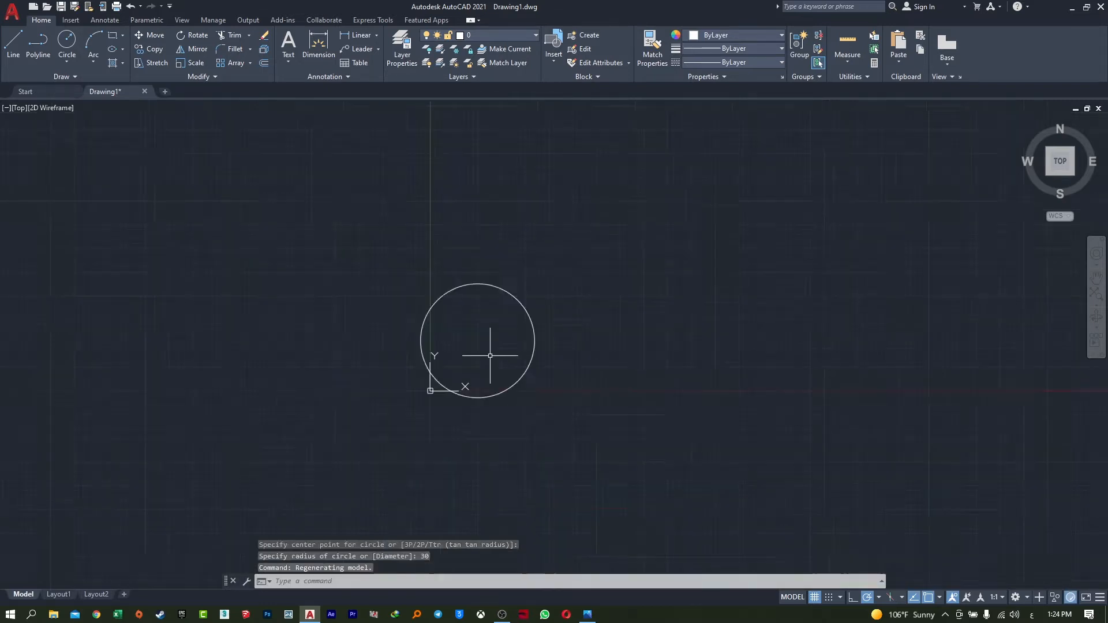
pyautogui.scroll(4, 465, 353)
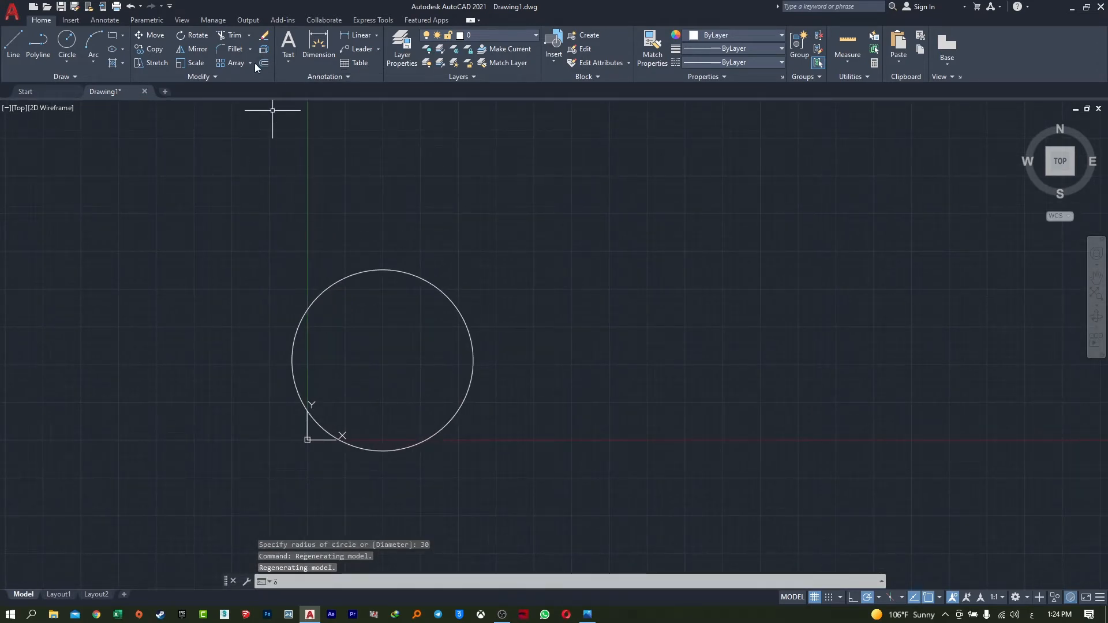
pyautogui.click(152, 36)
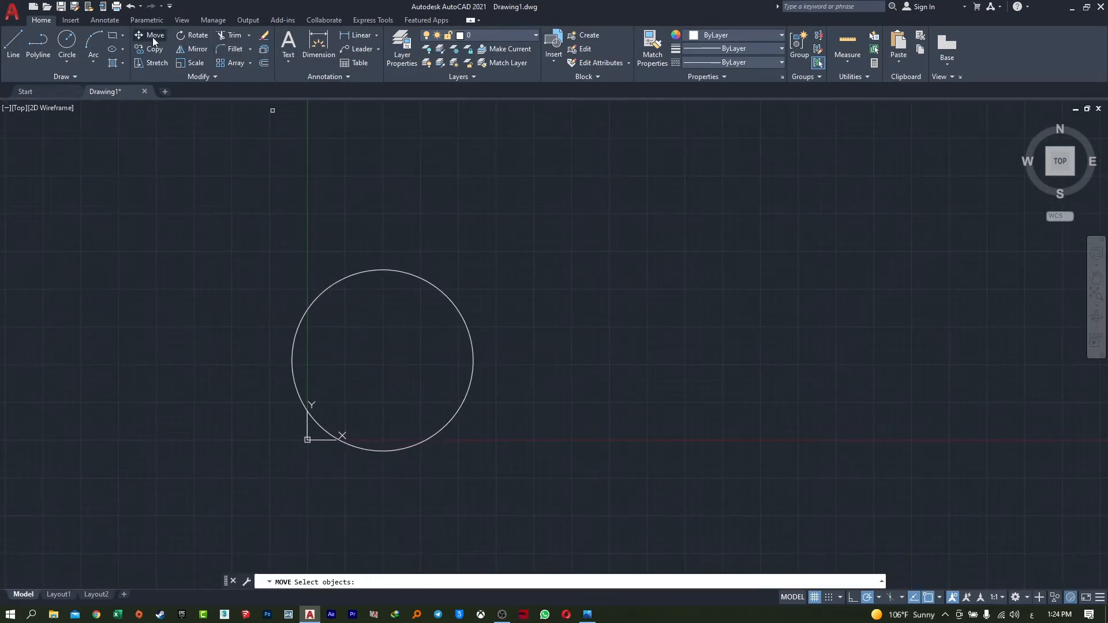
pyautogui.click(447, 295)
pyautogui.press('Return')
pyautogui.click(383, 361)
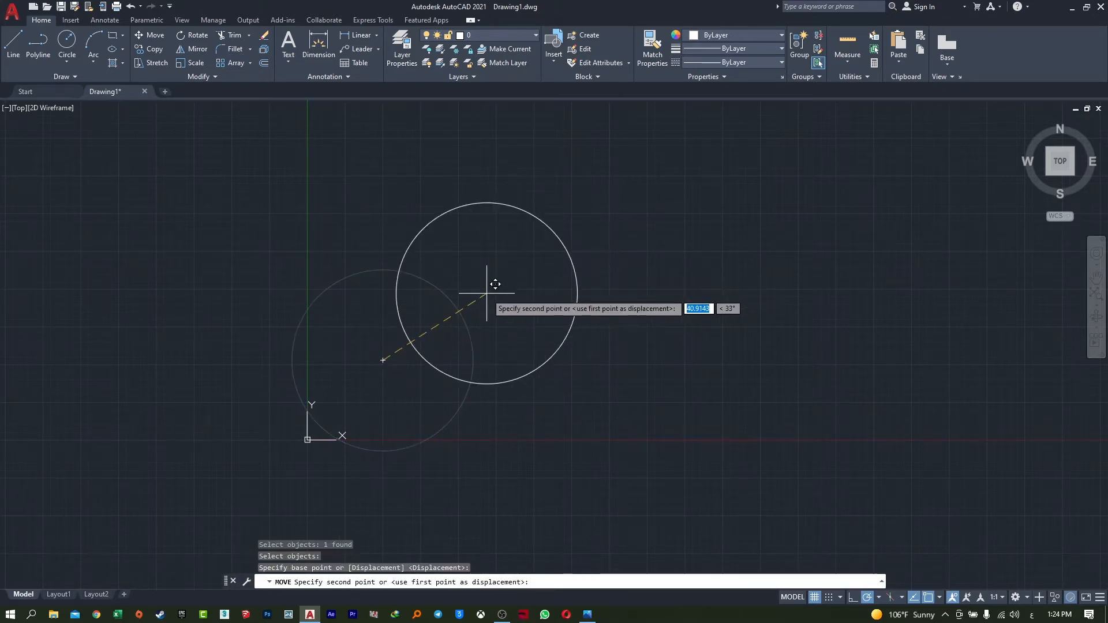
pyautogui.click(488, 297)
pyautogui.moveTo(570, 308); pyautogui.dragTo(599, 352, button='middle')
# Step: Move the circle by its center again, farther up and to the right from the origin
pyautogui.click(600, 300)
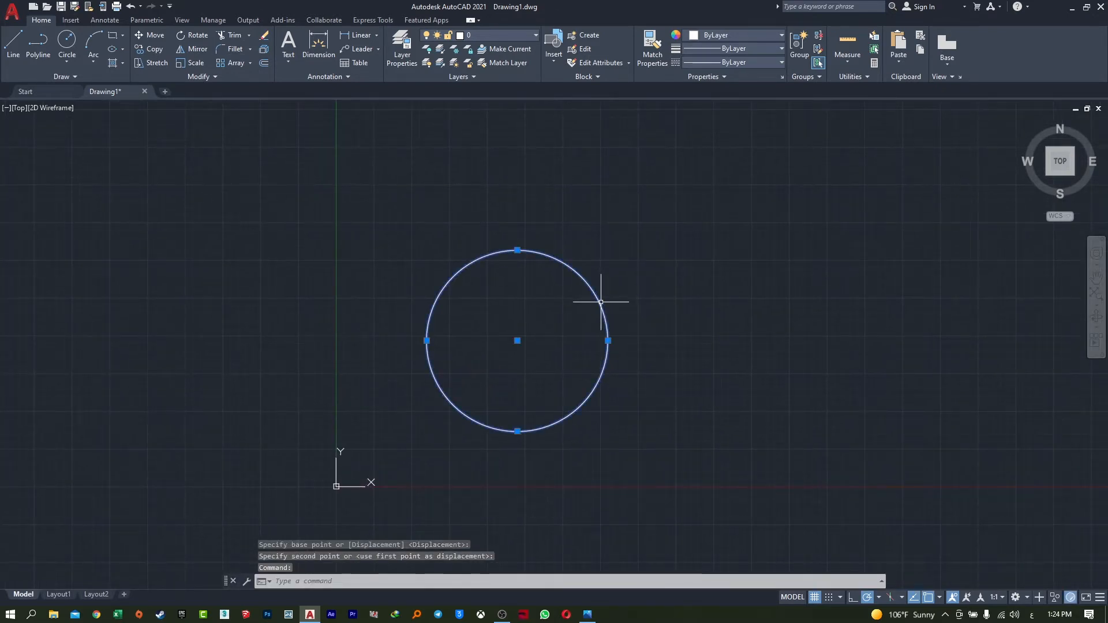
pyautogui.click(151, 36)
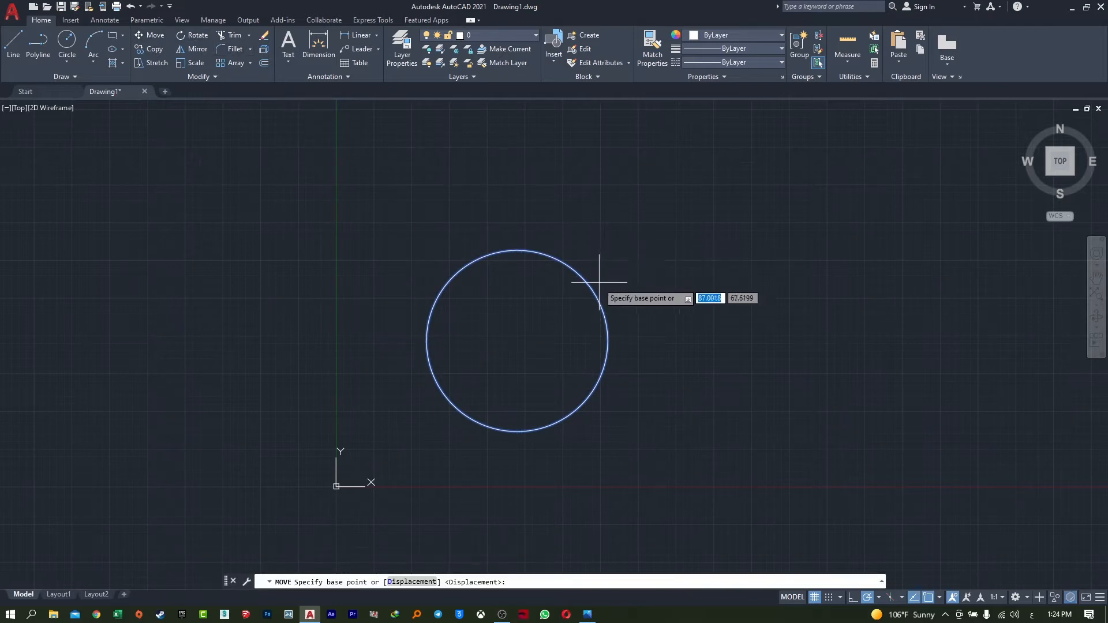
pyautogui.click(604, 321)
pyautogui.scroll(-5, 507, 375)
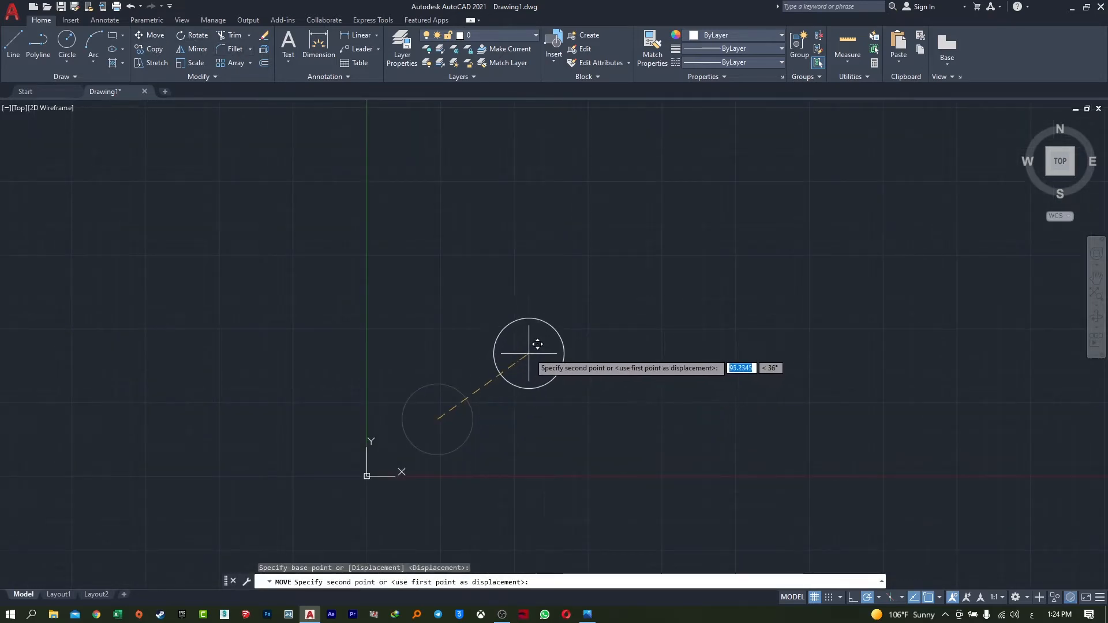
pyautogui.click(510, 340)
pyautogui.scroll(4, 517, 341)
pyautogui.scroll(-2, 539, 362)
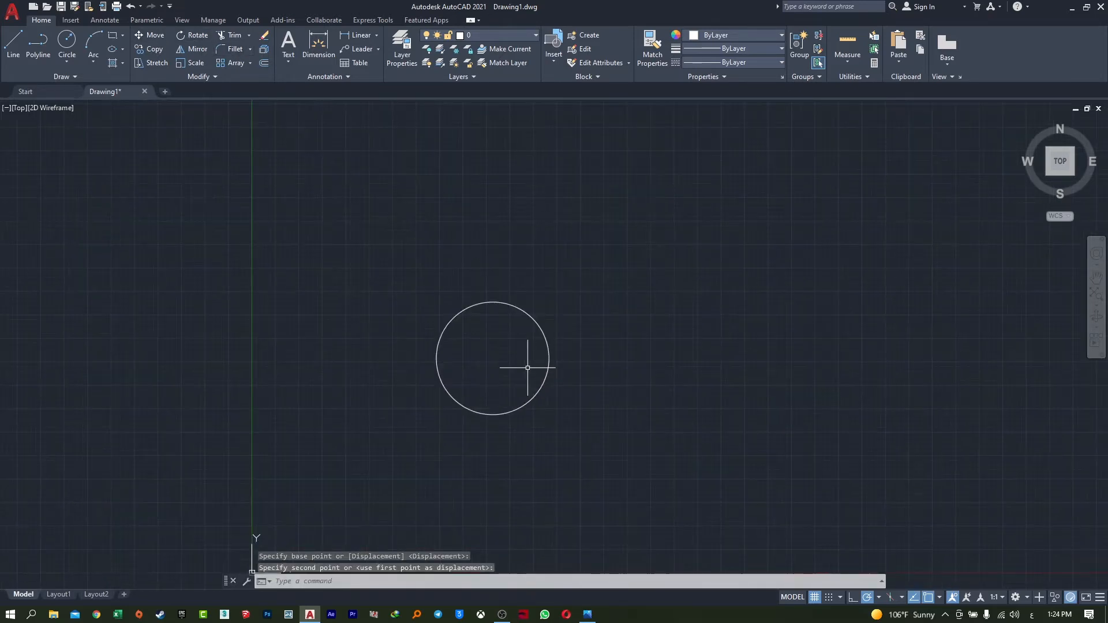
pyautogui.press('Return')
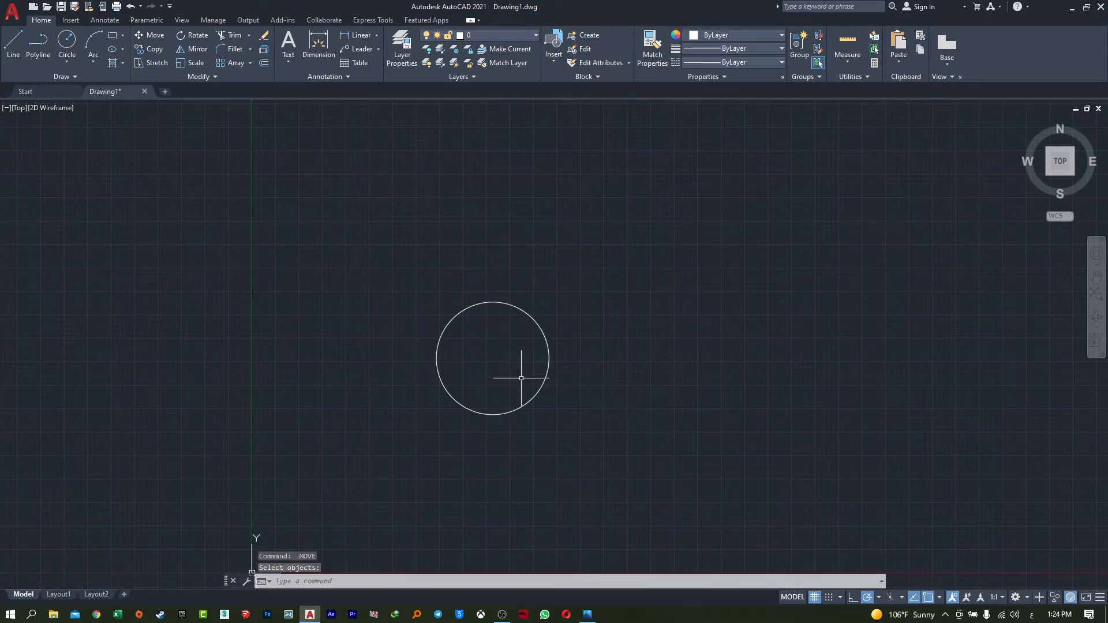
# Step: Draw a concentric circle with a radius of 20 at the center of the large circle
pyautogui.scroll(2, 478, 359)
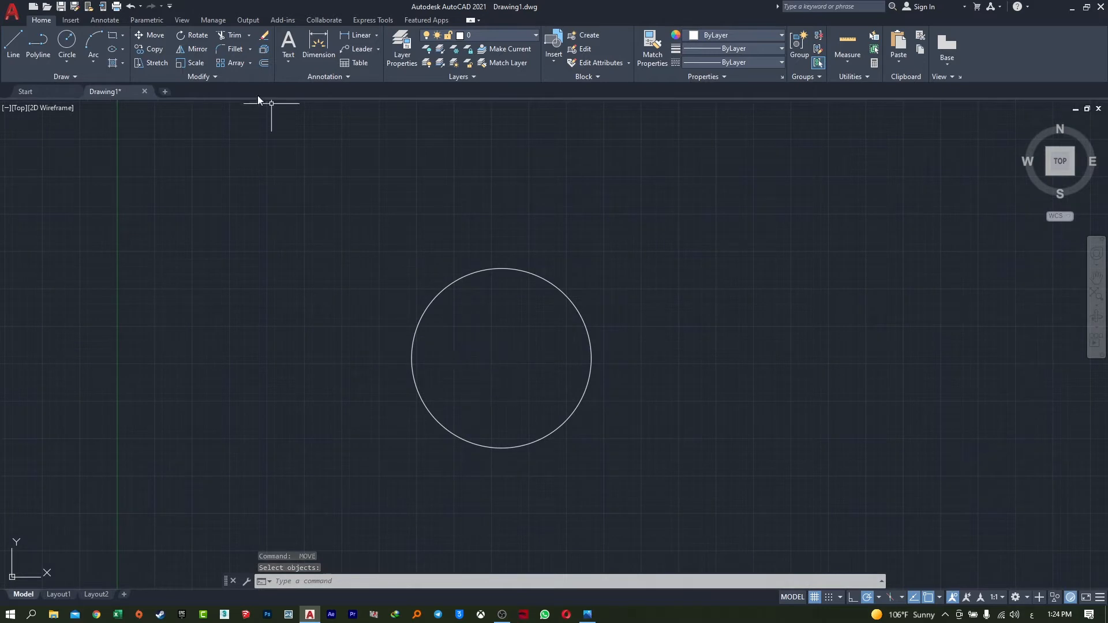
pyautogui.click(66, 42)
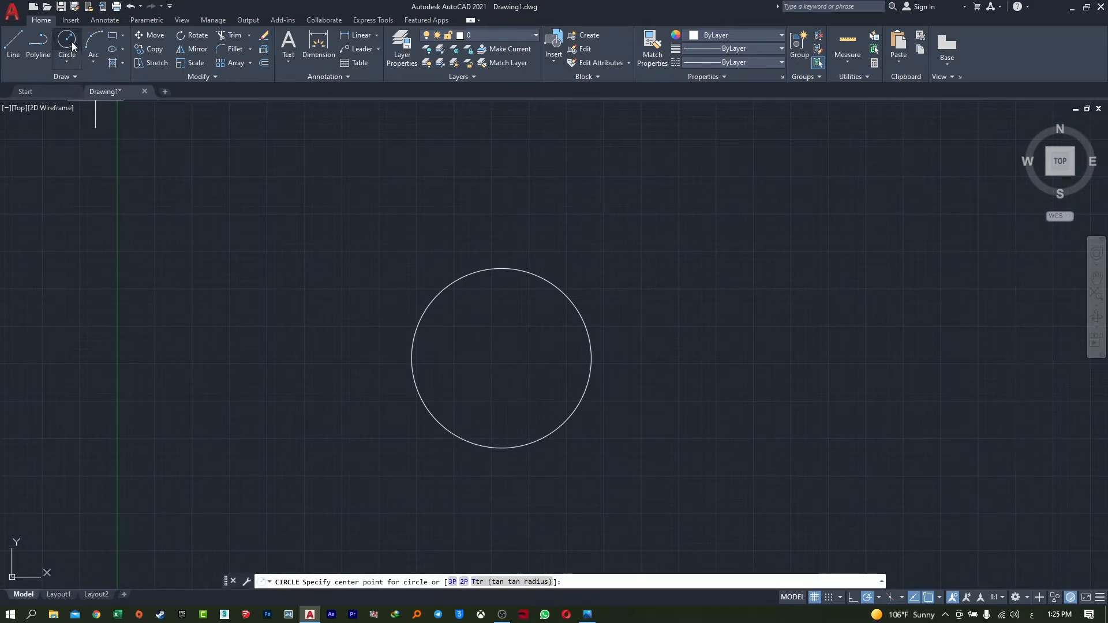
pyautogui.click(501, 359)
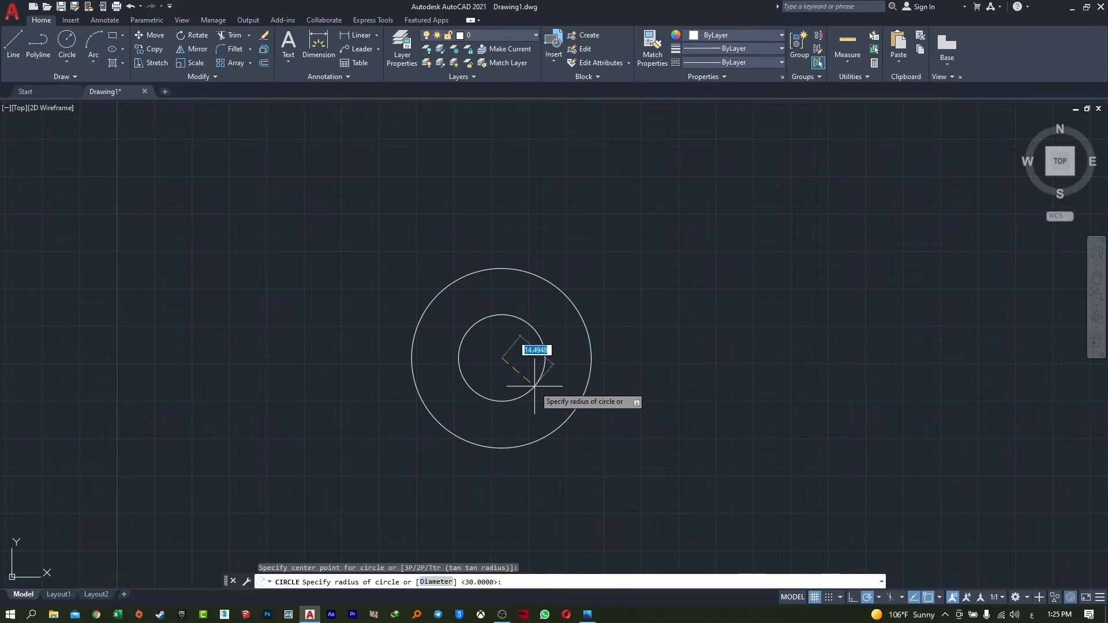
pyautogui.write('20')
pyautogui.press('Return')
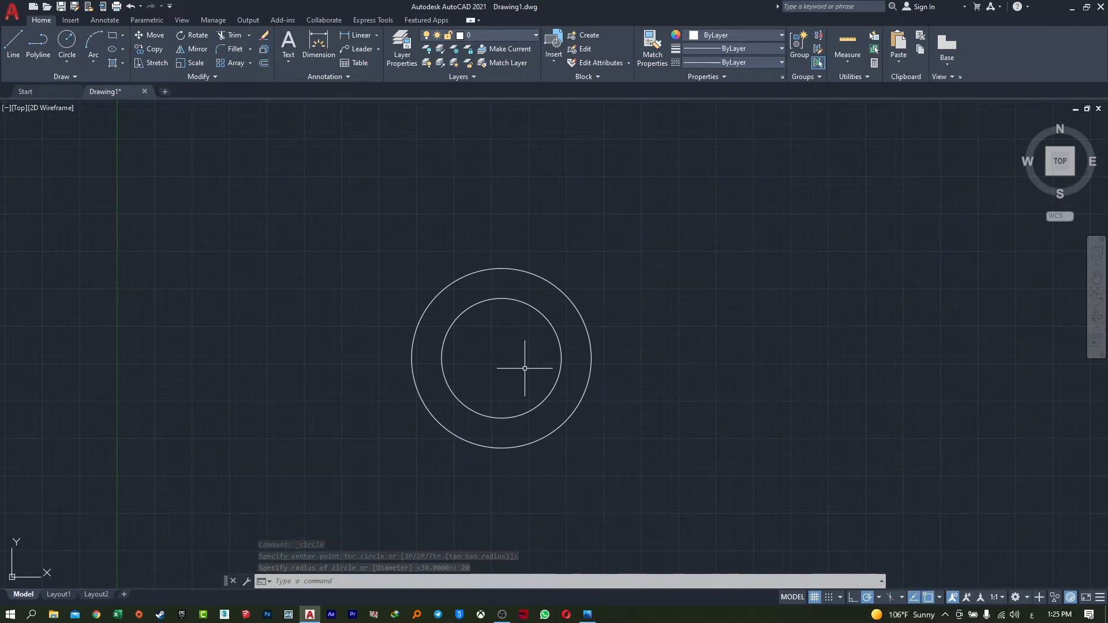
# Step: Turn on Ortho mode and draw a 35-unit line straight down from the shared center of the circles
pyautogui.moveTo(526, 370); pyautogui.dragTo(523, 314, button='middle')
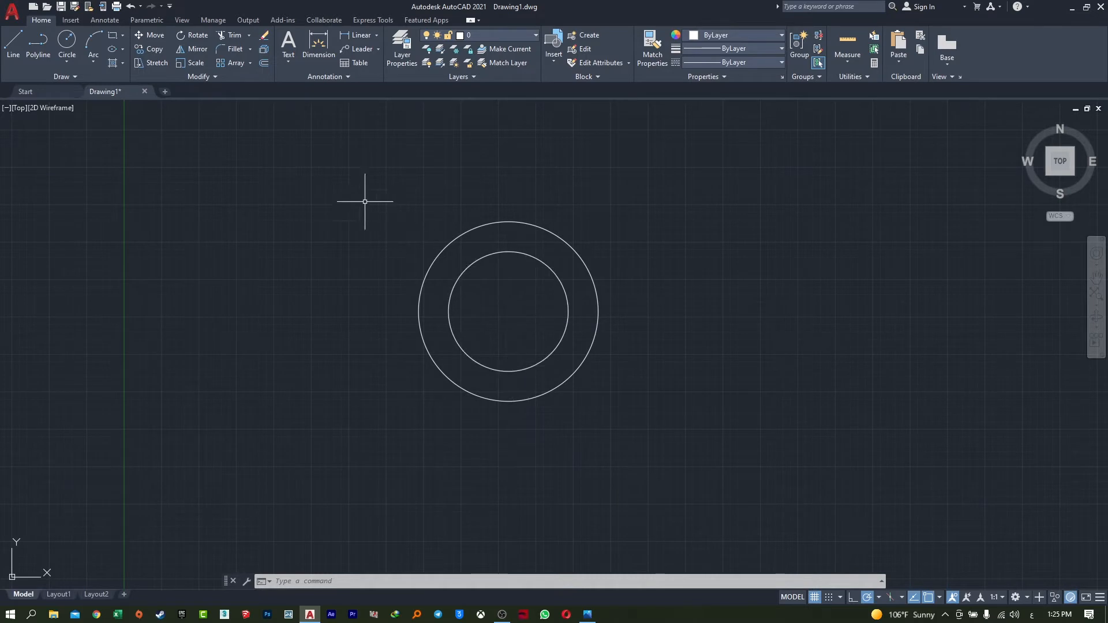
pyautogui.click(38, 43)
pyautogui.click(7, 49)
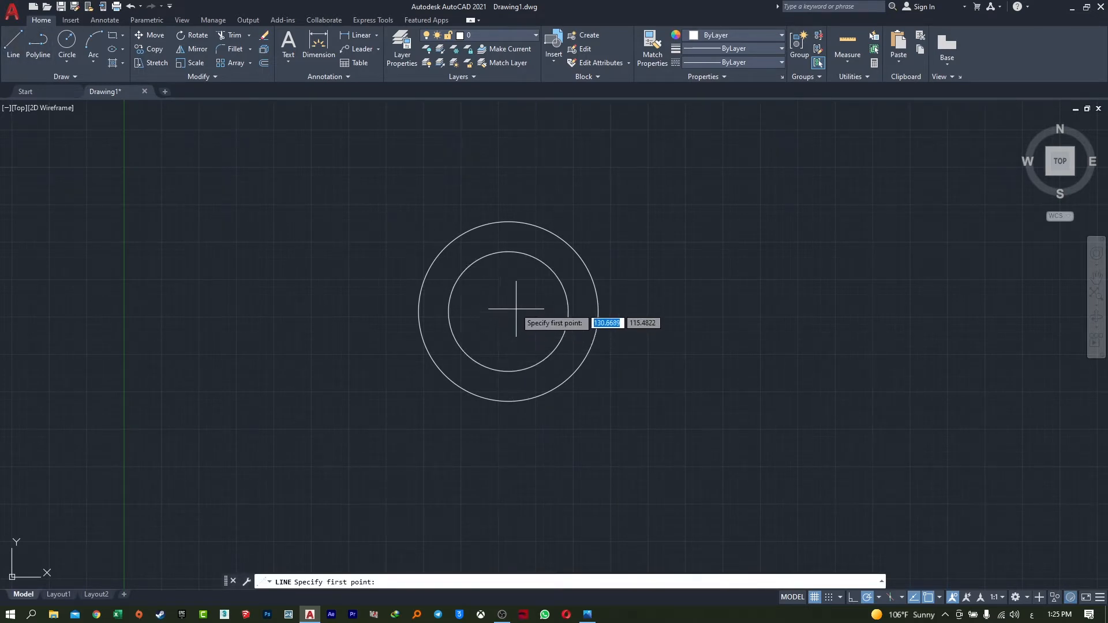
pyautogui.scroll(-2, 508, 321)
pyautogui.scroll(2, 511, 317)
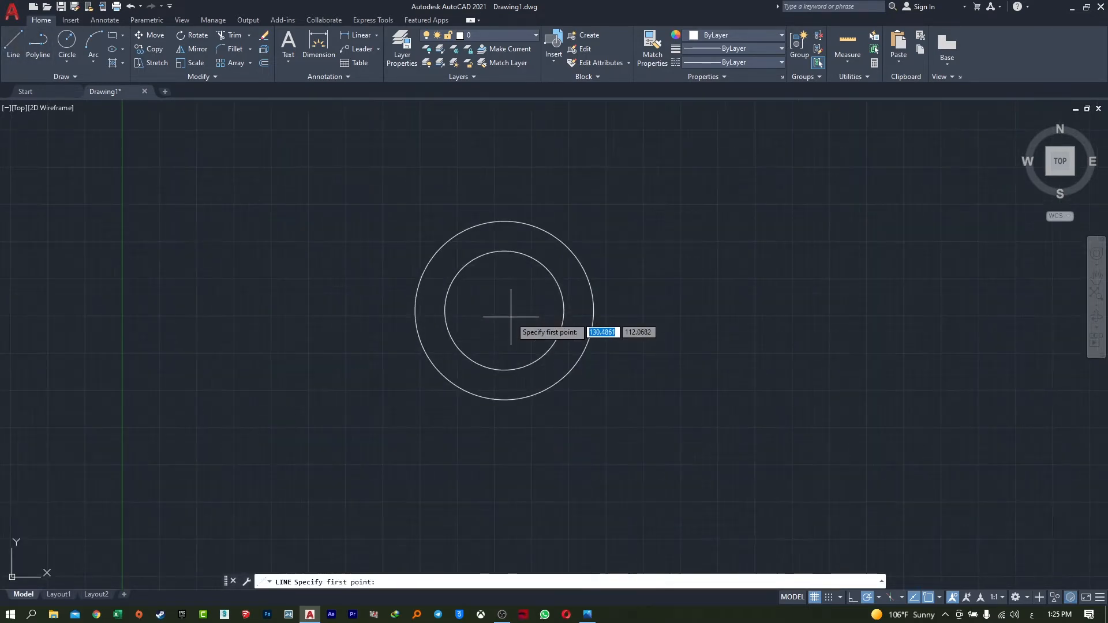
pyautogui.click(913, 598)
pyautogui.click(913, 597)
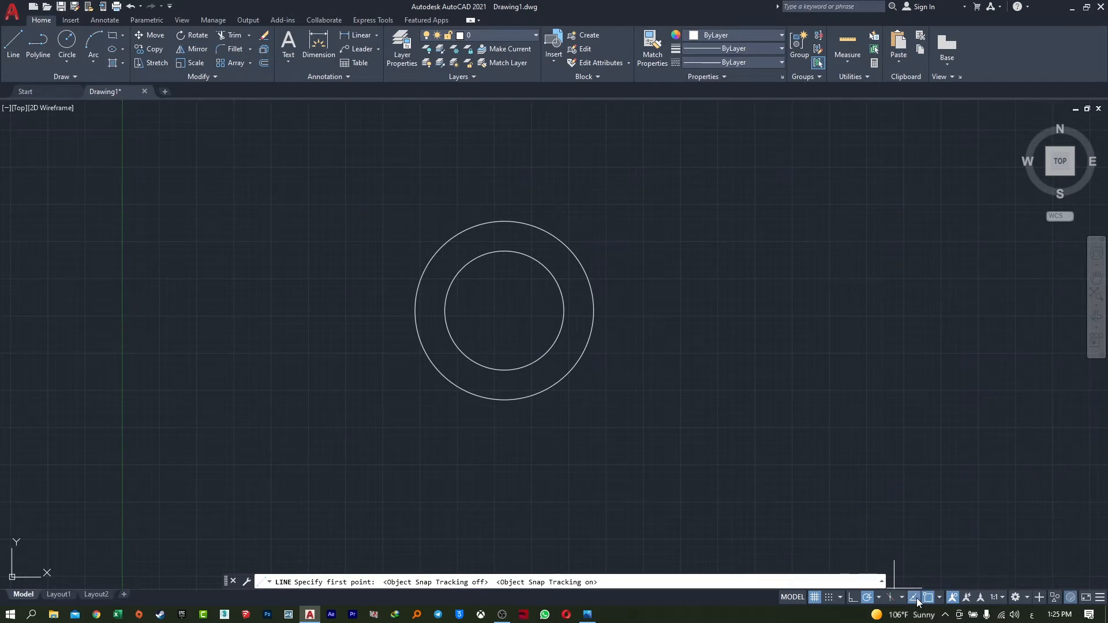
pyautogui.click(852, 597)
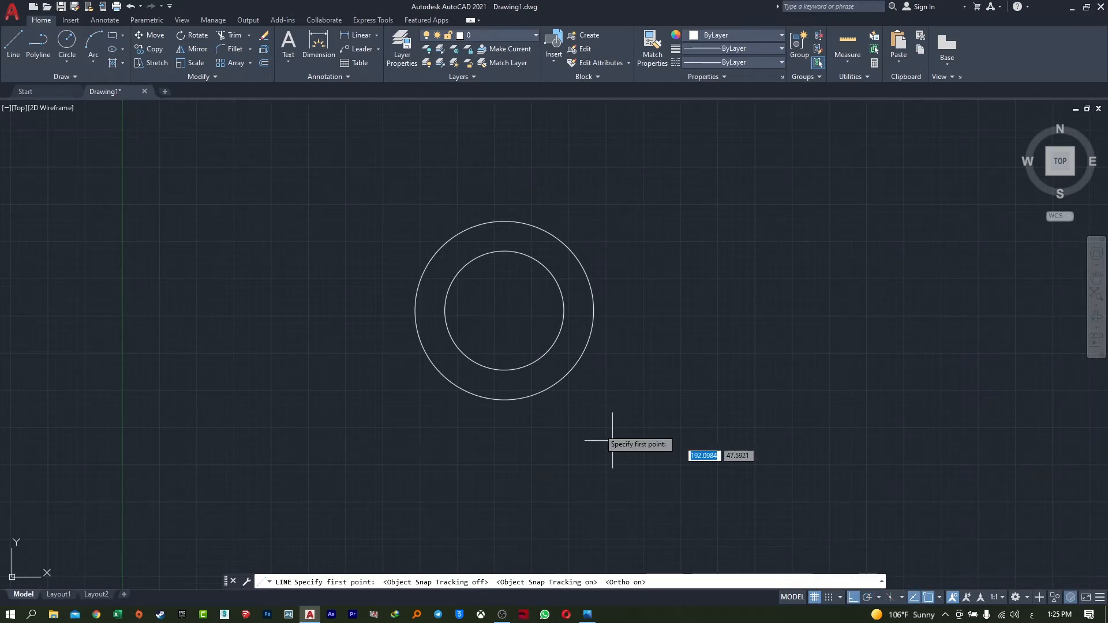
pyautogui.click(504, 311)
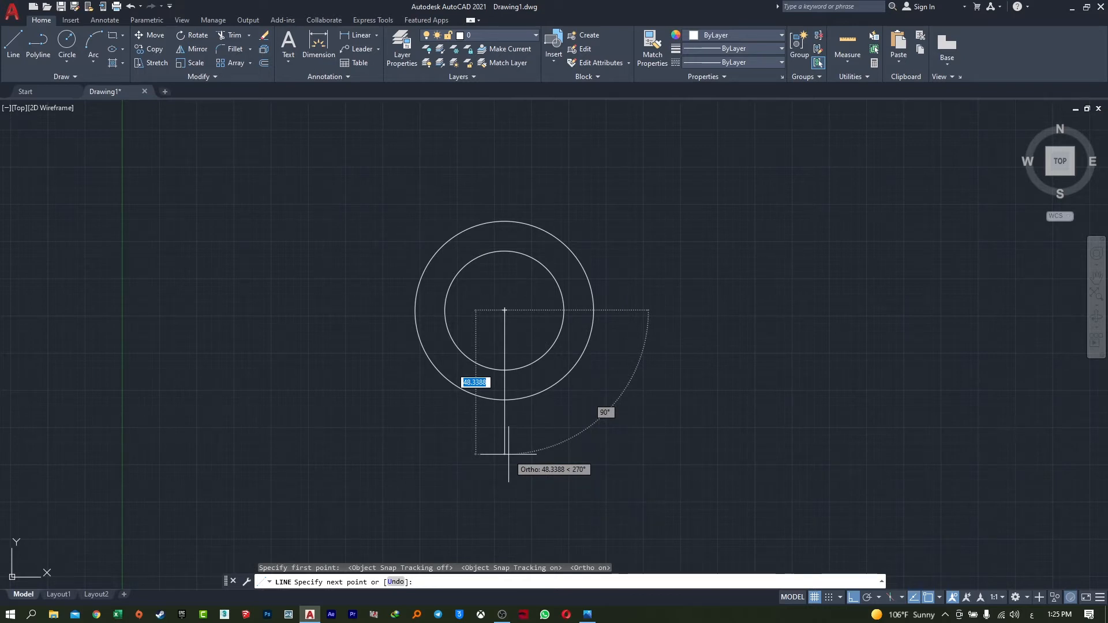
pyautogui.write('35')
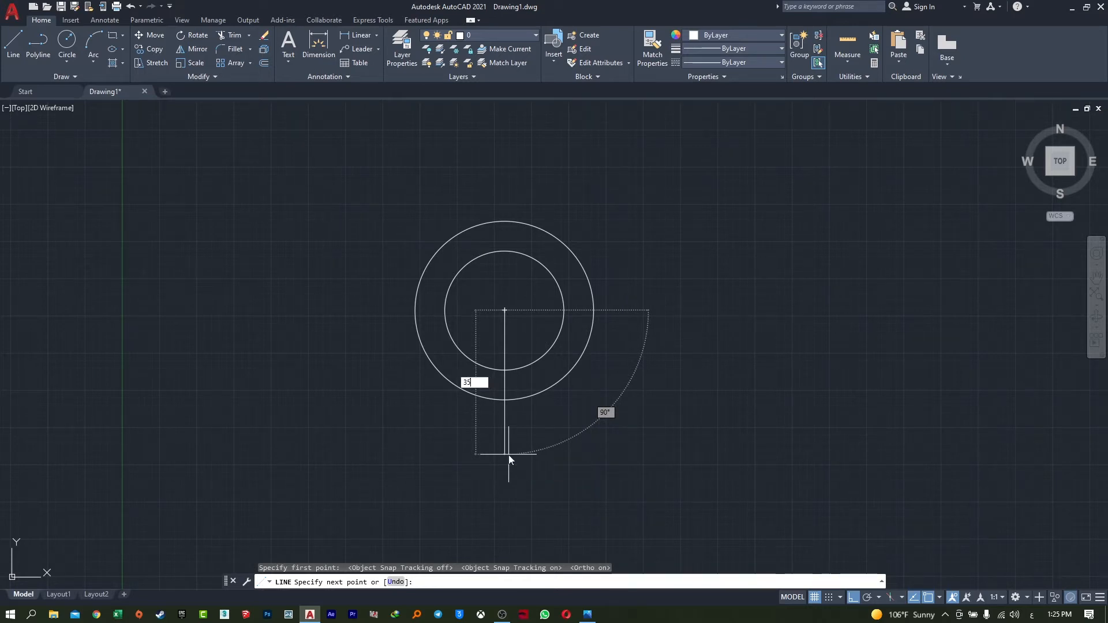
pyautogui.press('Return')
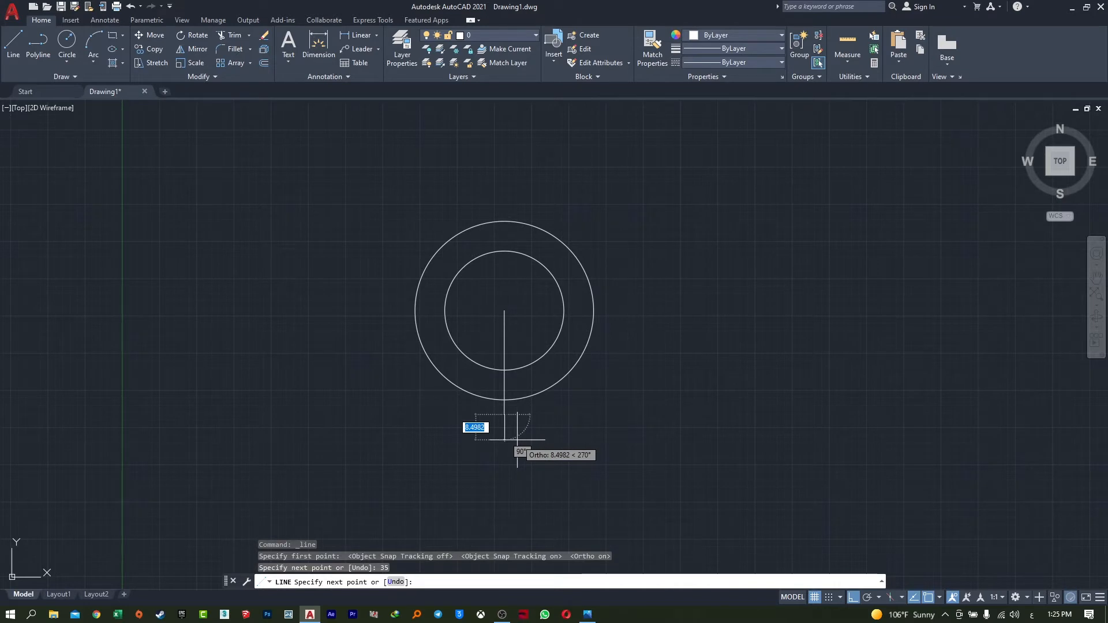
pyautogui.press('Return')
# Step: Draw a circle with a radius of 3.5 centered on the lower end of the vertical line
pyautogui.scroll(2, 506, 415)
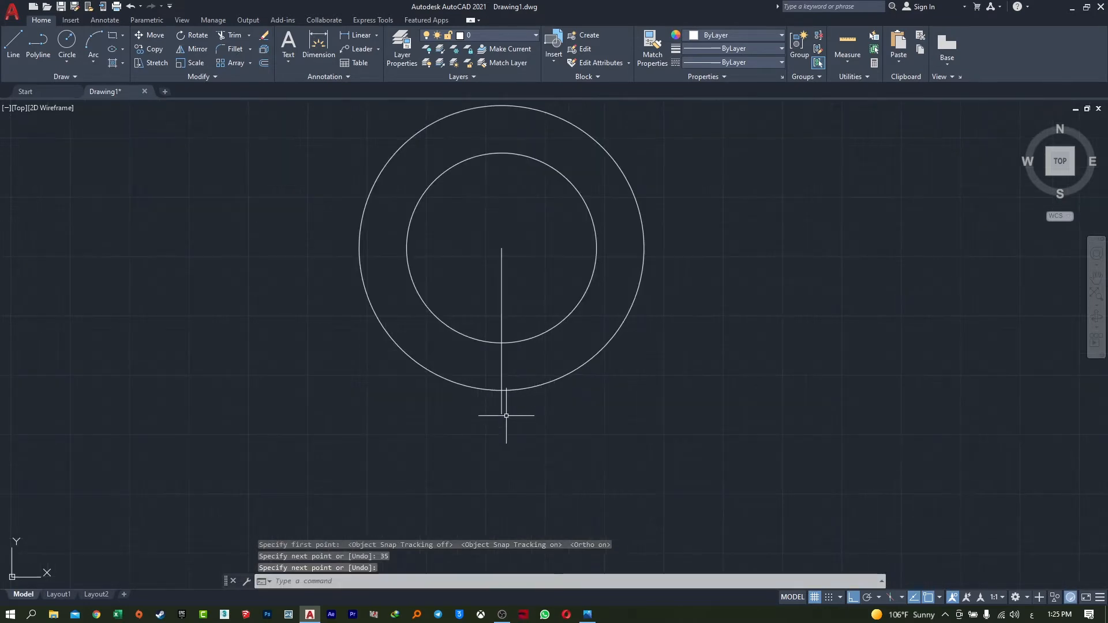
pyautogui.scroll(2, 506, 415)
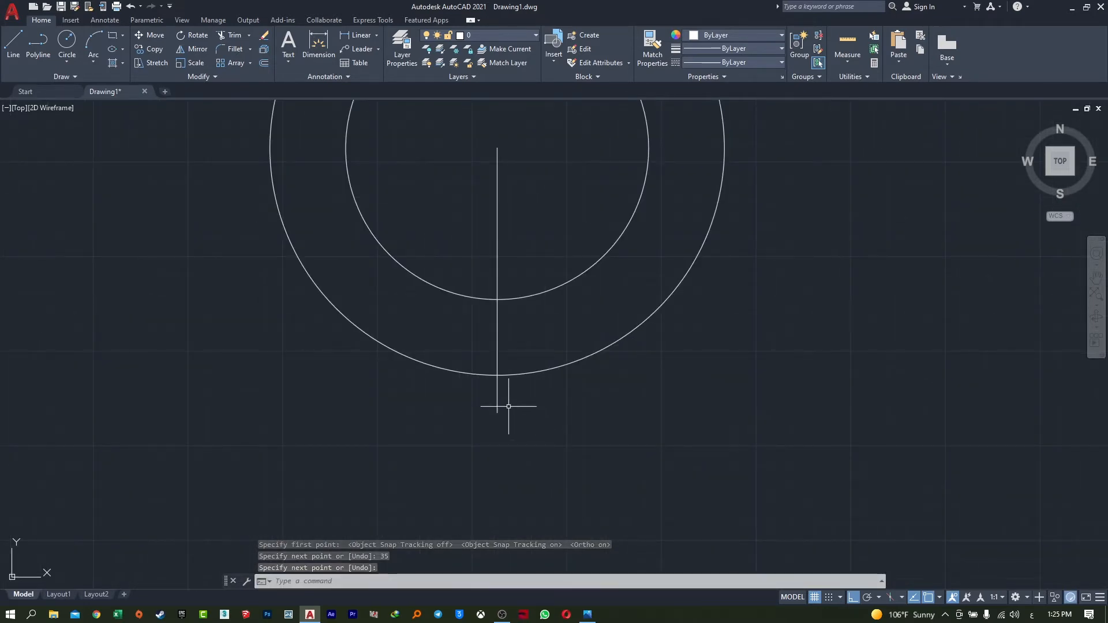
pyautogui.moveTo(508, 406); pyautogui.dragTo(556, 383, button='middle')
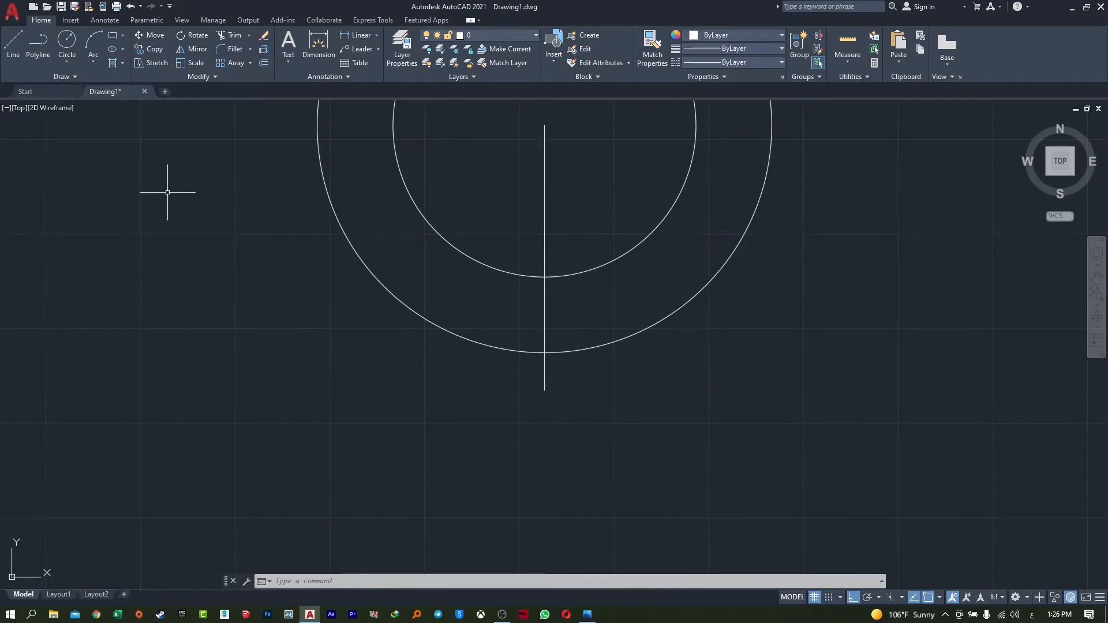
pyautogui.click(67, 43)
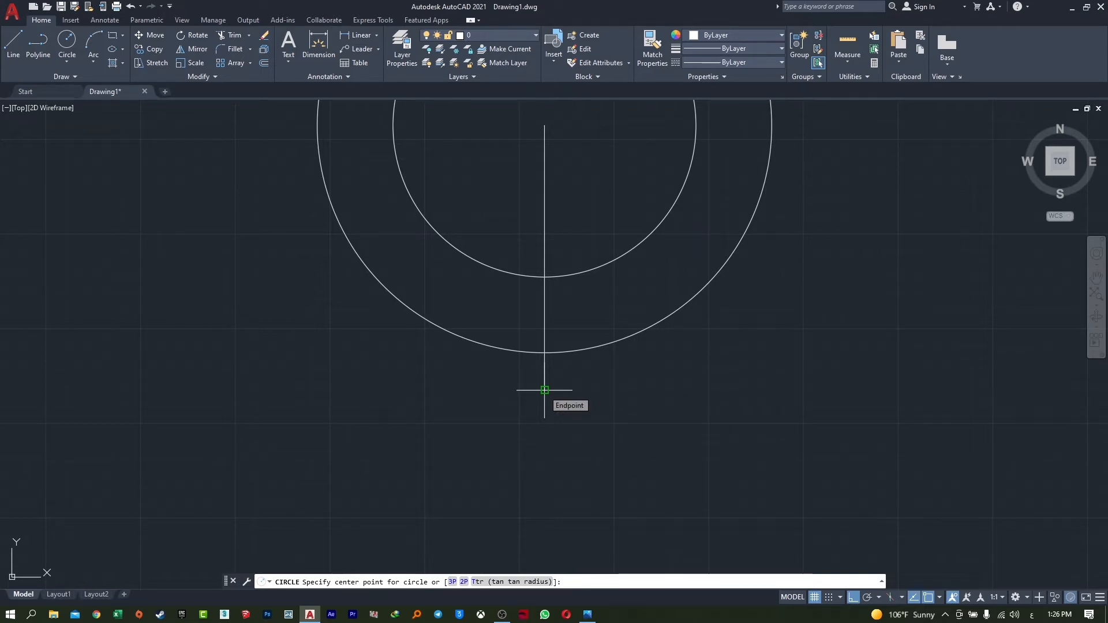
pyautogui.click(544, 390)
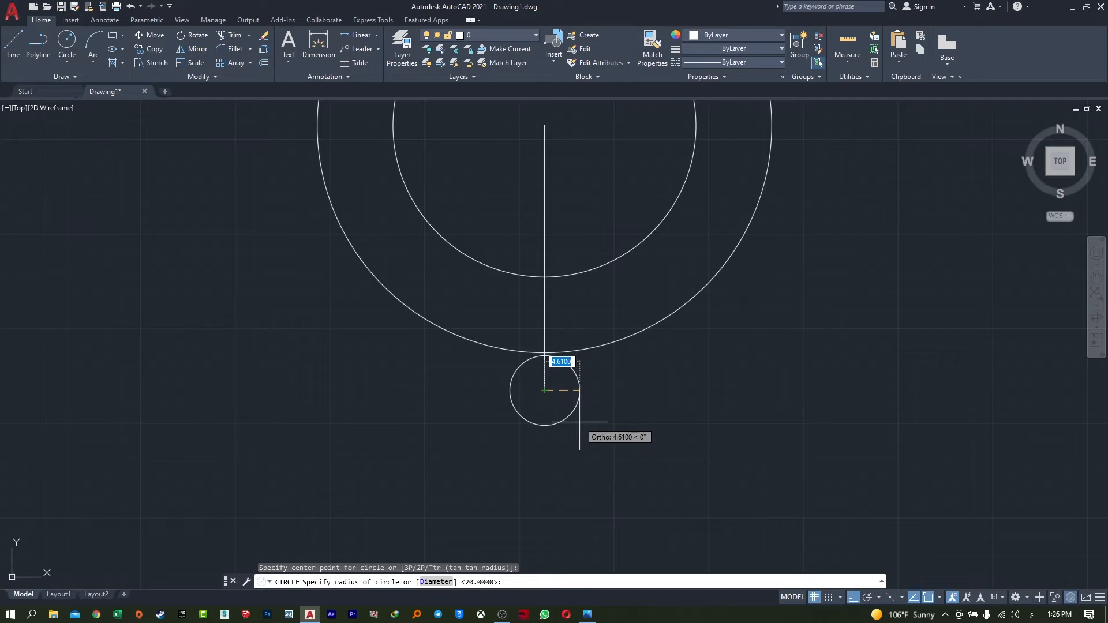
pyautogui.write('3')
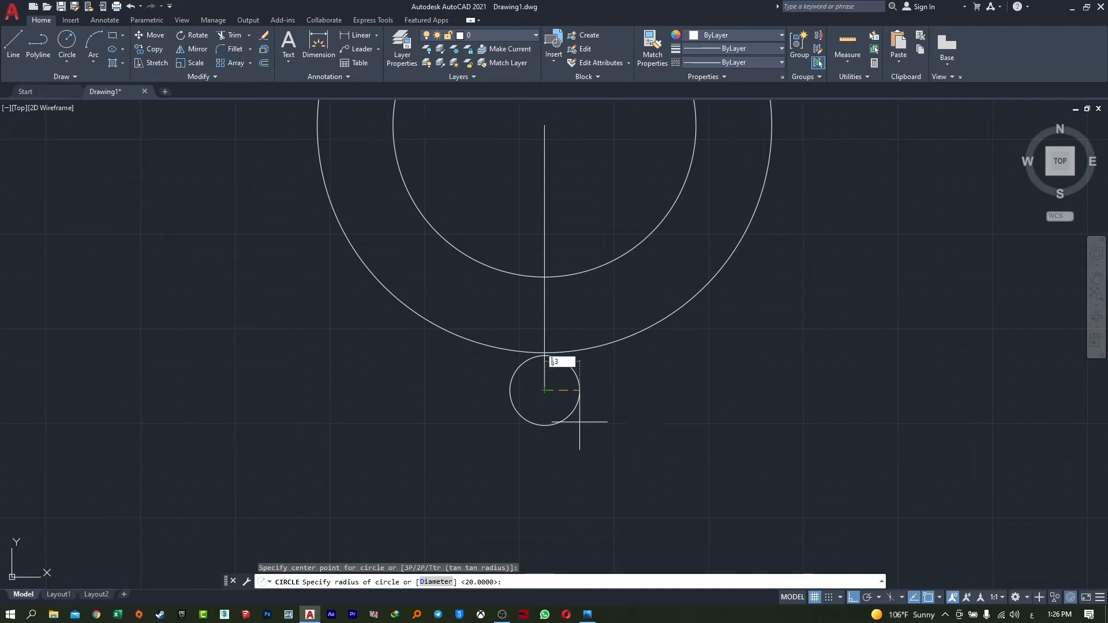
pyautogui.press('BackSpace')
pyautogui.press('BackSpace')
pyautogui.press('Return')
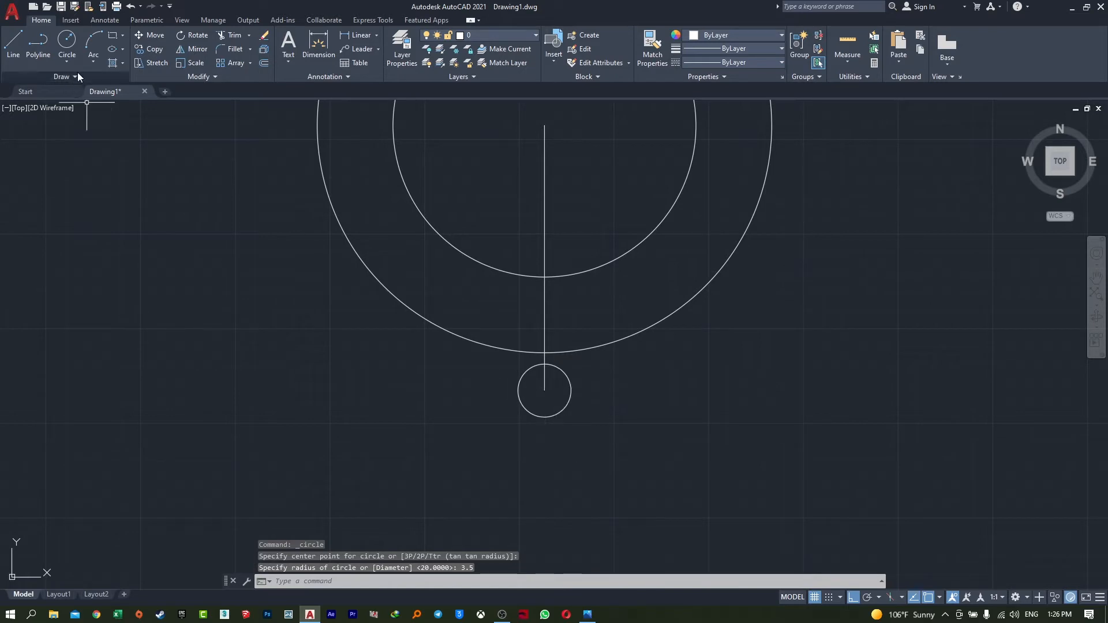
# Step: Draw a concentric circle with a diameter of 20 around the small circle at the line's lower end
pyautogui.click(67, 61)
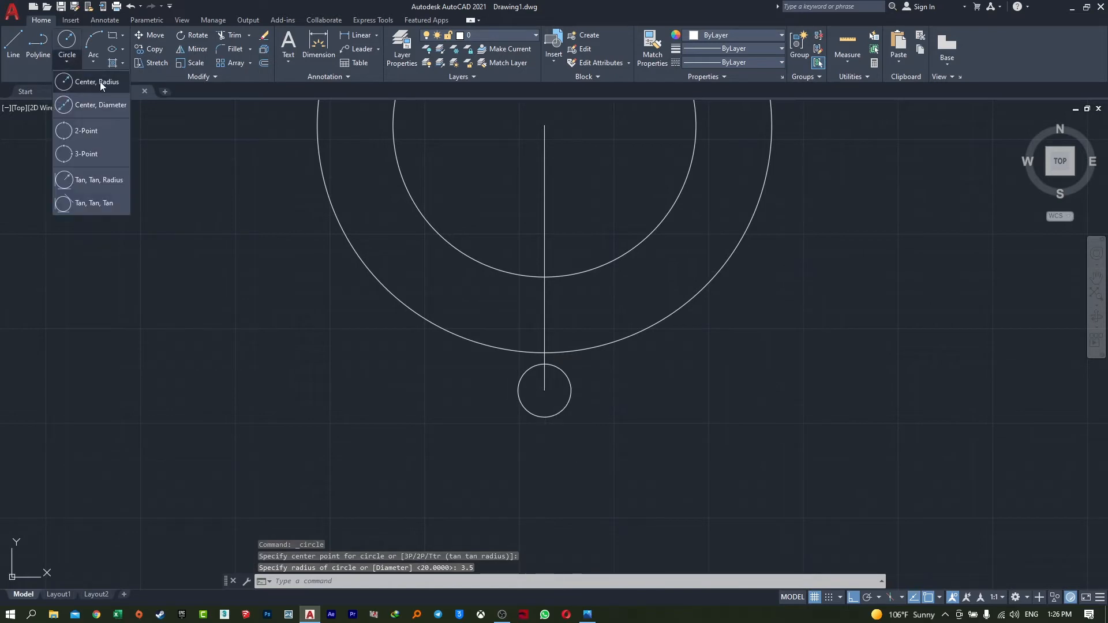
pyautogui.click(92, 109)
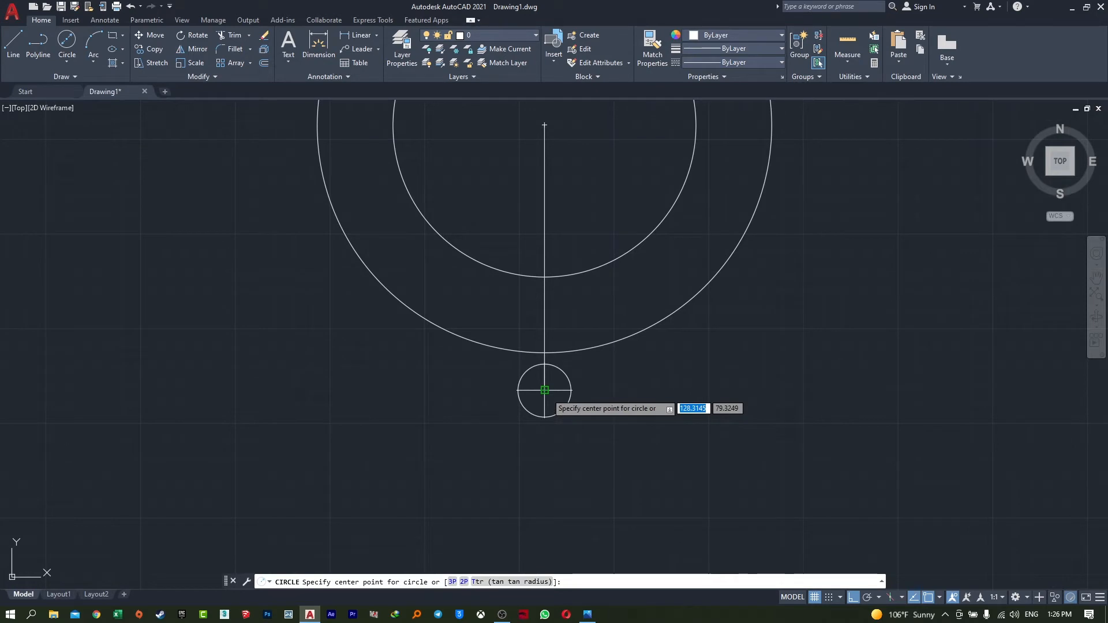
pyautogui.click(544, 390)
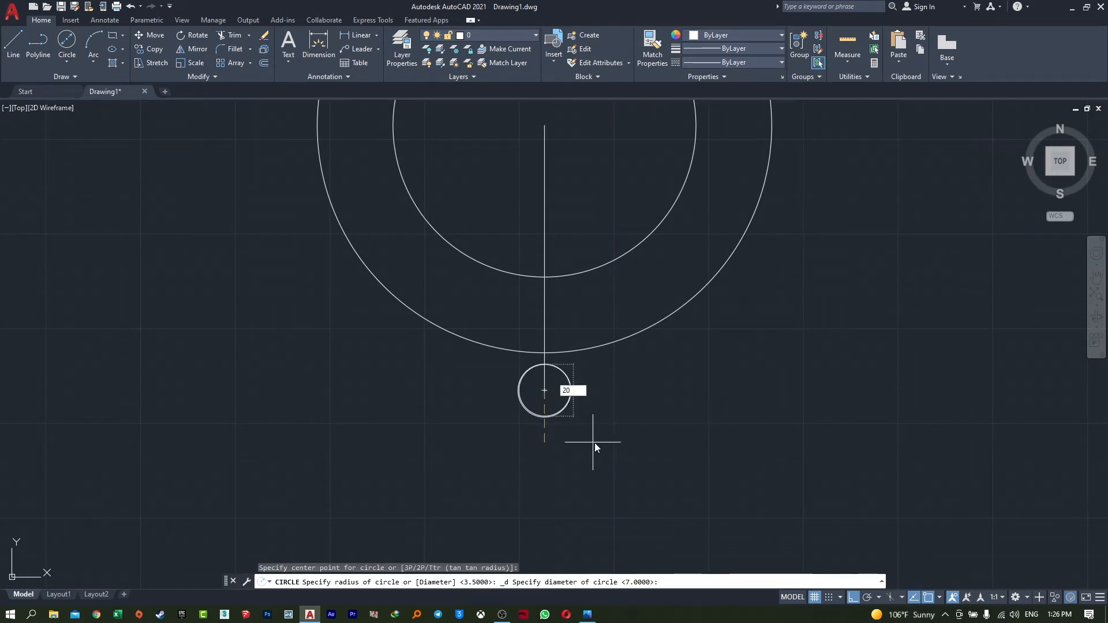
pyautogui.write('20')
pyautogui.press('Return')
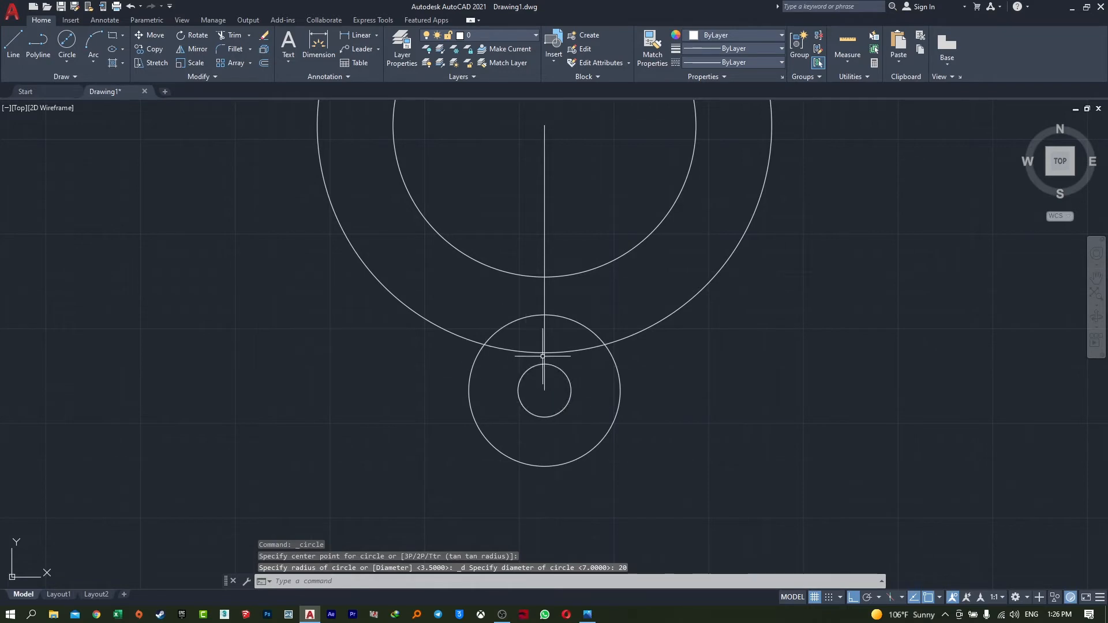
# Step: Copy the two small concentric circles from their center 70 units straight up, to the opposite side of the large circle
pyautogui.moveTo(574, 387)
pyautogui.mouseDown(button='middle')
pyautogui.moveTo(554, 423)
pyautogui.moveTo(648, 425)
pyautogui.mouseUp(button='middle')
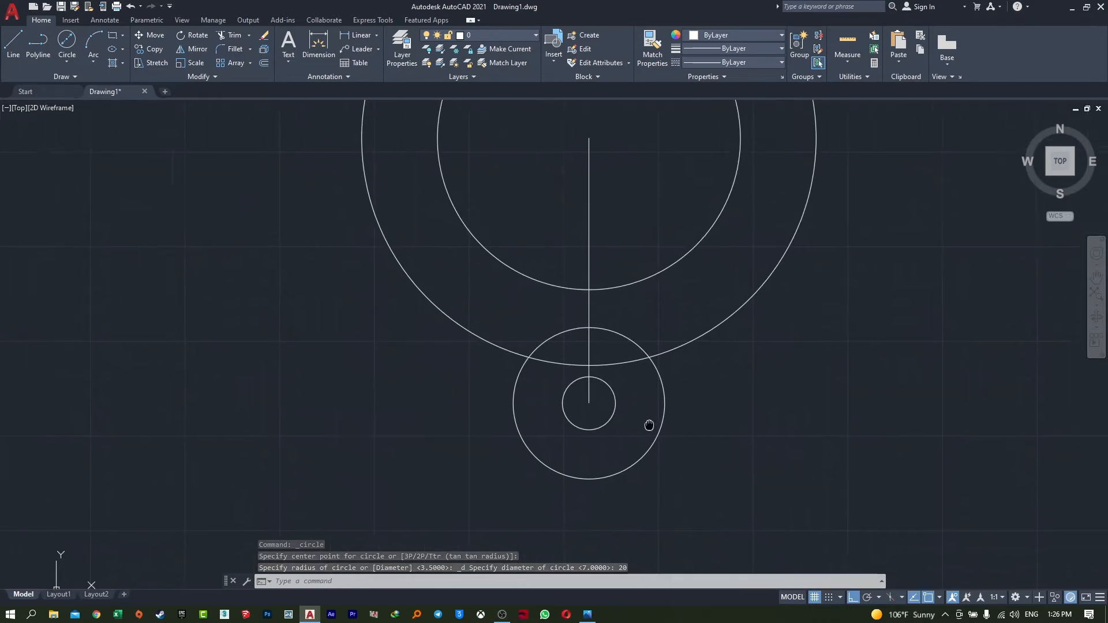
pyautogui.scroll(-2, 641, 398)
pyautogui.moveTo(636, 369); pyautogui.dragTo(637, 301, button='middle')
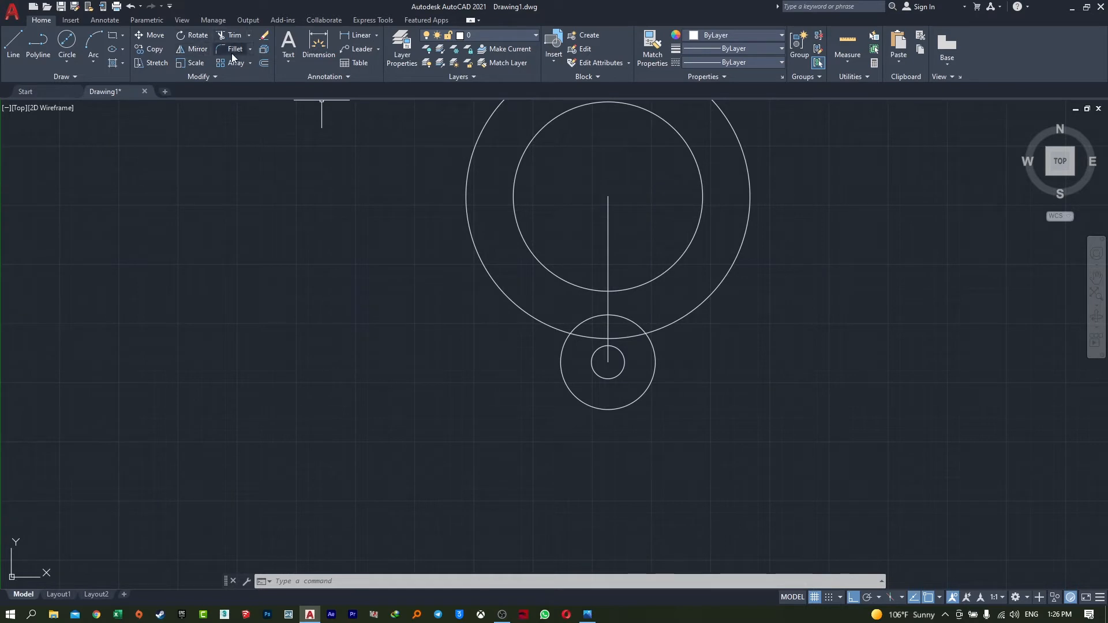
pyautogui.click(157, 50)
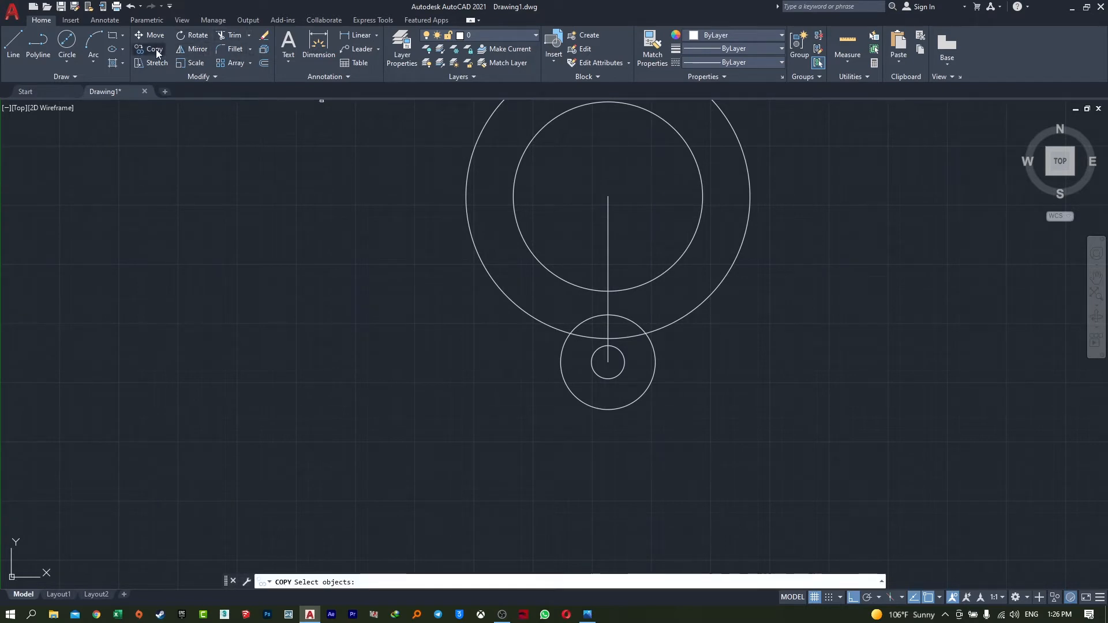
pyautogui.click(673, 429)
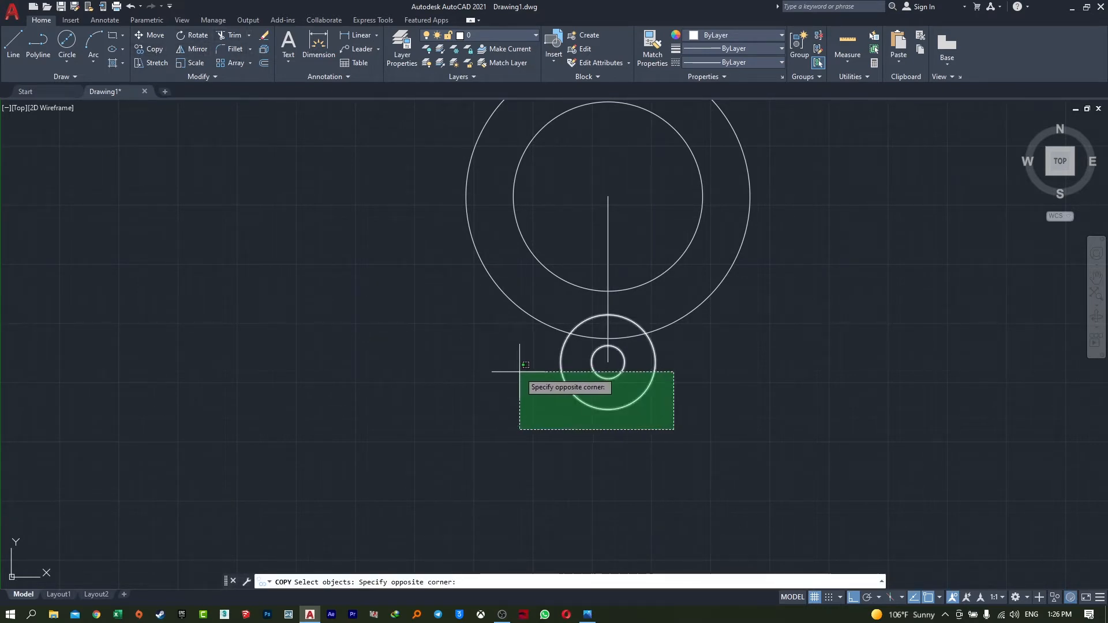
pyautogui.click(519, 372)
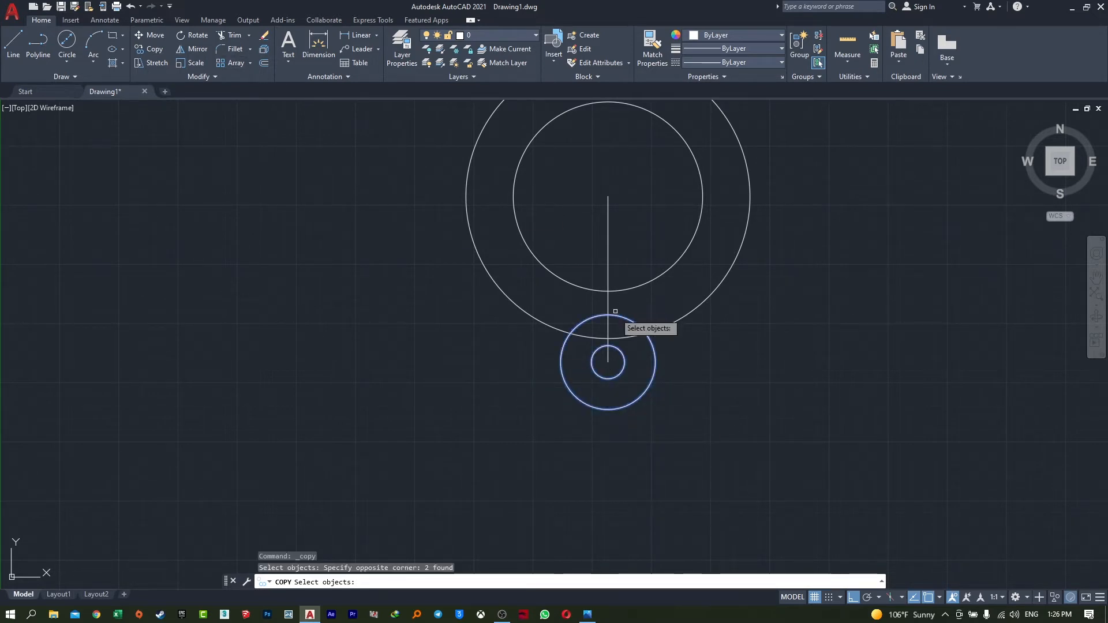
pyautogui.press('Return')
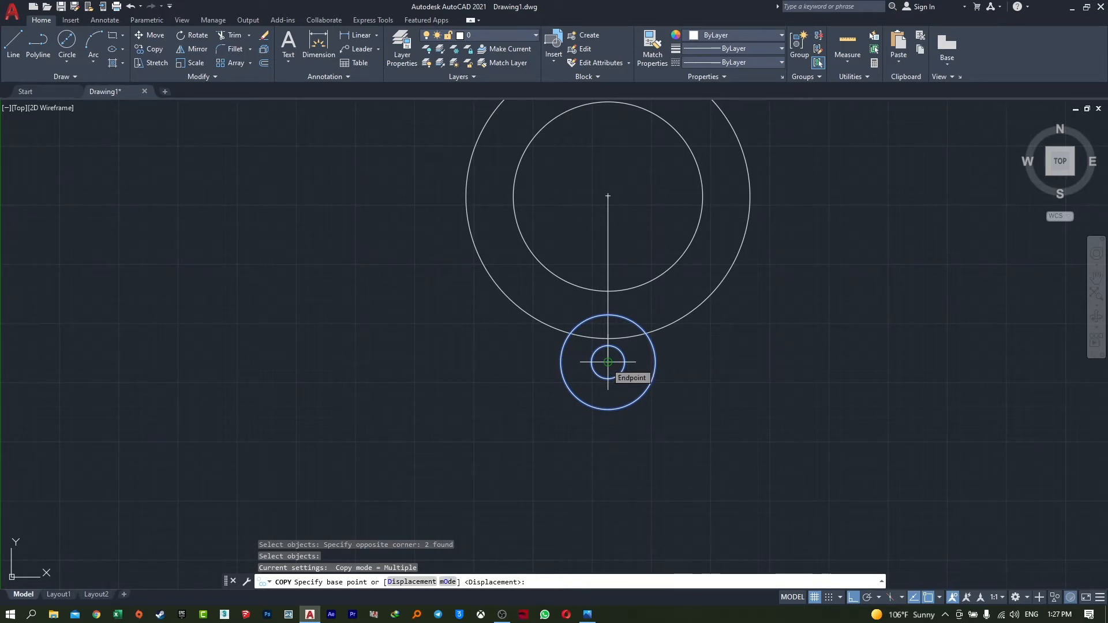
pyautogui.click(608, 363)
pyautogui.moveTo(601, 145); pyautogui.dragTo(583, 387, button='middle')
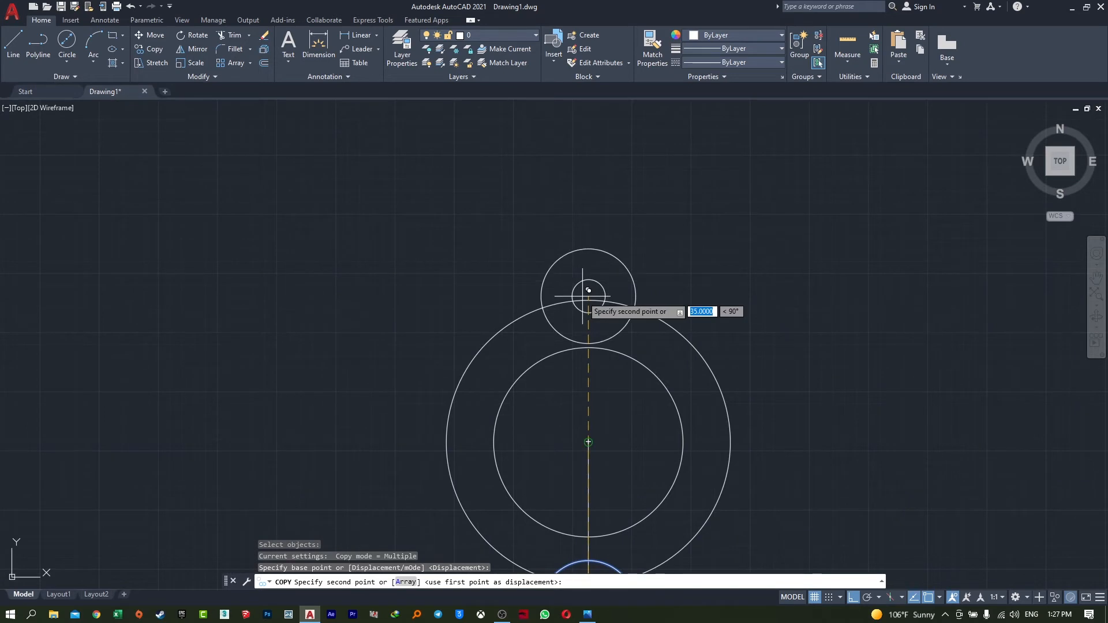
pyautogui.moveTo(586, 292); pyautogui.dragTo(603, 144, button='middle')
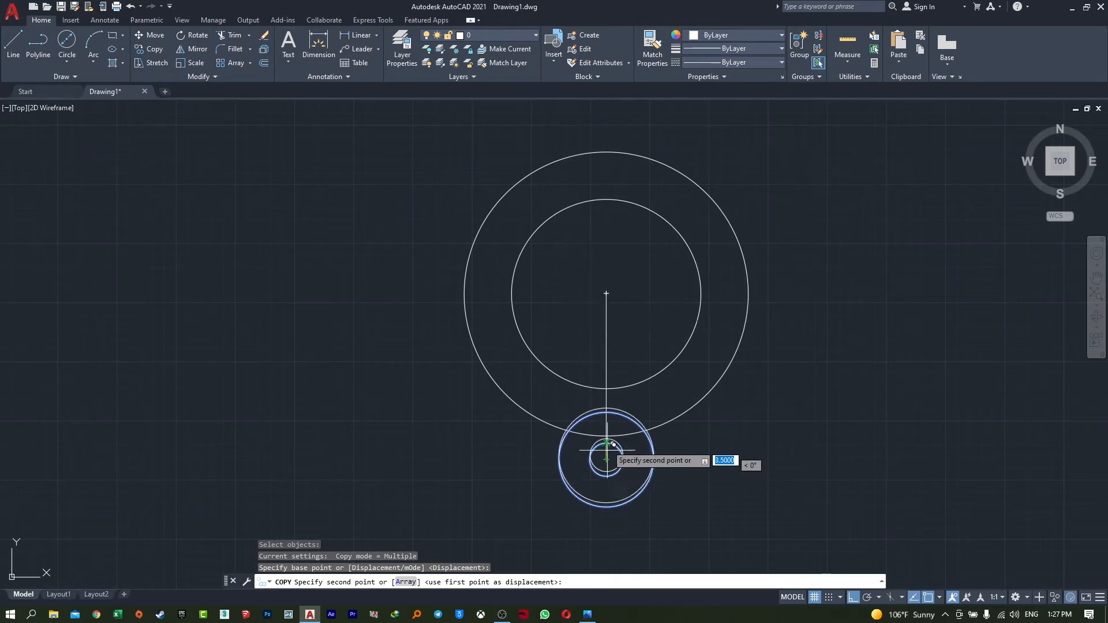
pyautogui.moveTo(612, 285); pyautogui.dragTo(606, 432, button='middle')
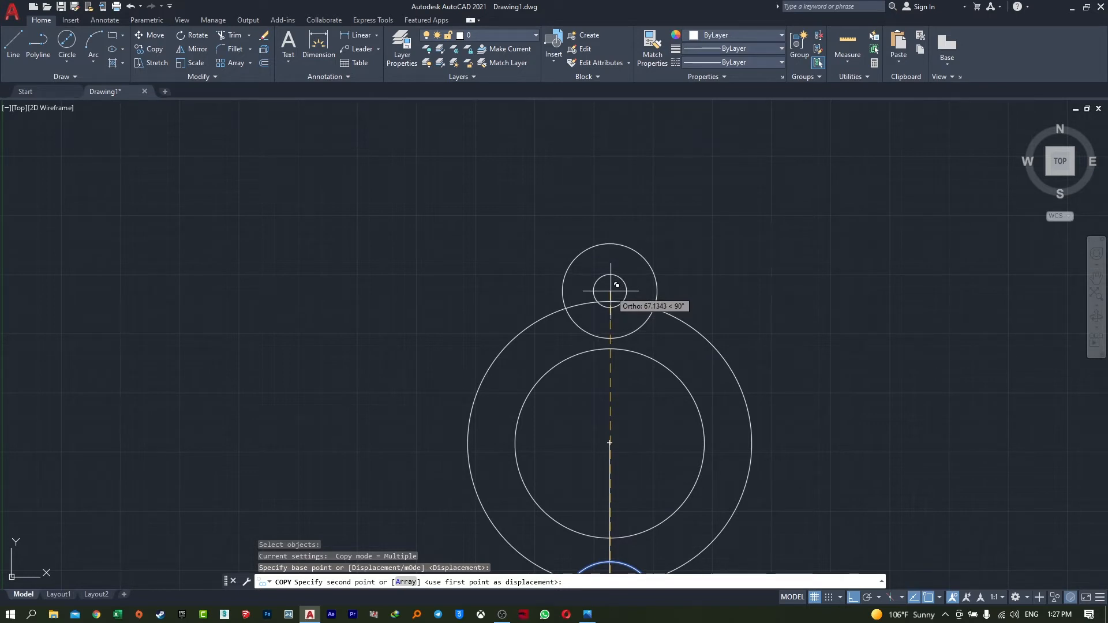
pyautogui.write('70')
pyautogui.press('Return')
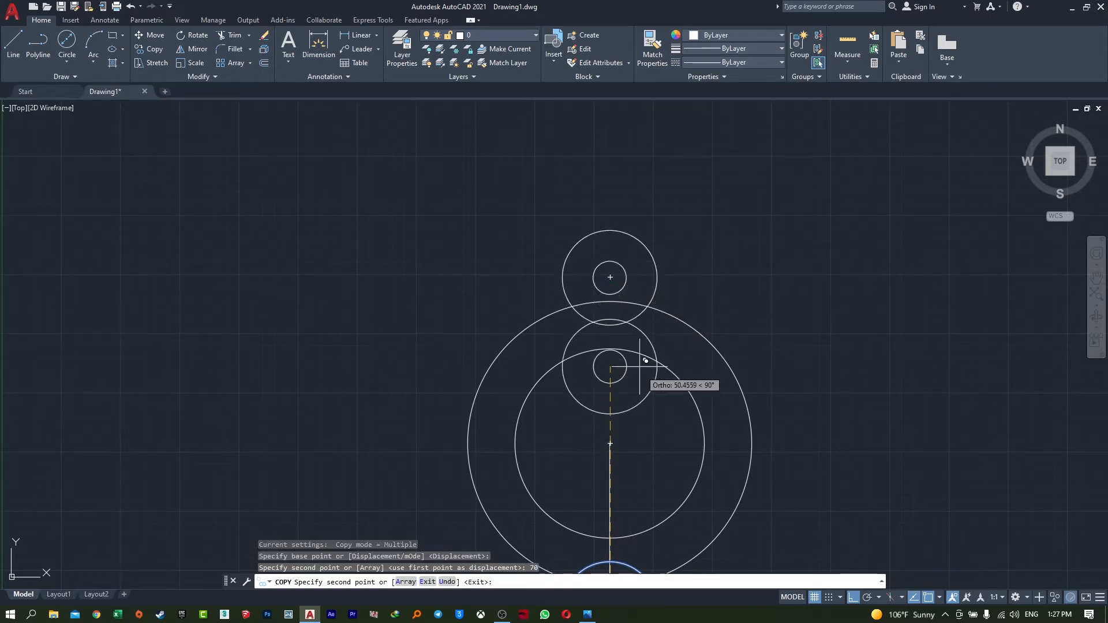
# Step: Trim away all segments of the vertical construction line between the large circle's center and the lower small circle's center
pyautogui.moveTo(703, 427); pyautogui.dragTo(665, 300, button='middle')
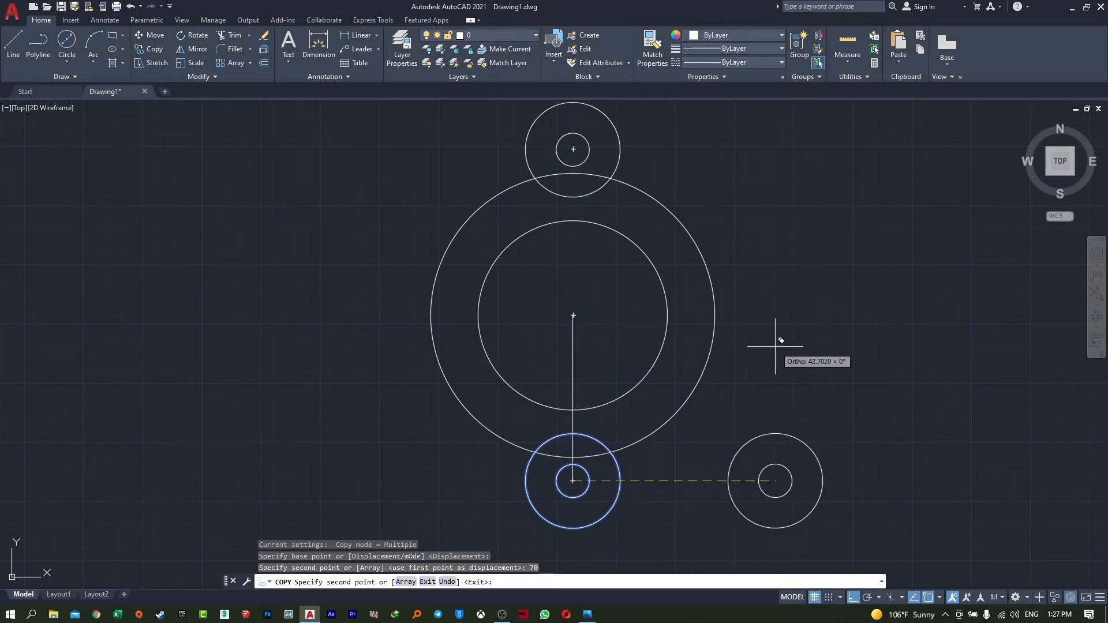
pyautogui.moveTo(607, 320)
pyautogui.mouseDown(button='middle')
pyautogui.moveTo(640, 379)
pyautogui.moveTo(658, 272)
pyautogui.moveTo(639, 255)
pyautogui.mouseUp(button='middle')
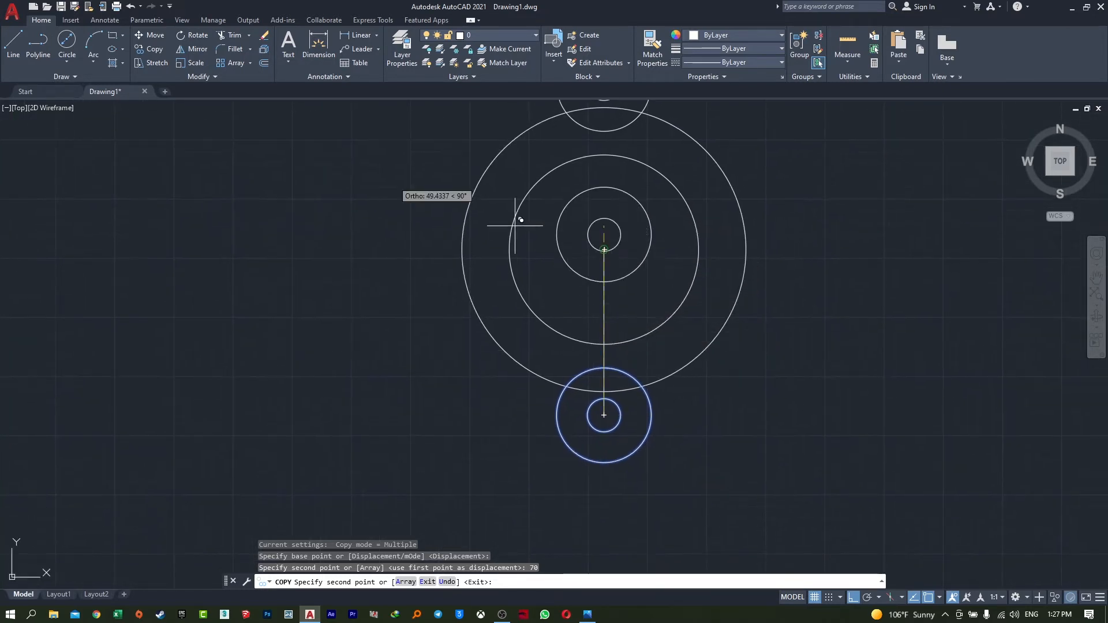
pyautogui.click(237, 36)
pyautogui.click(596, 381)
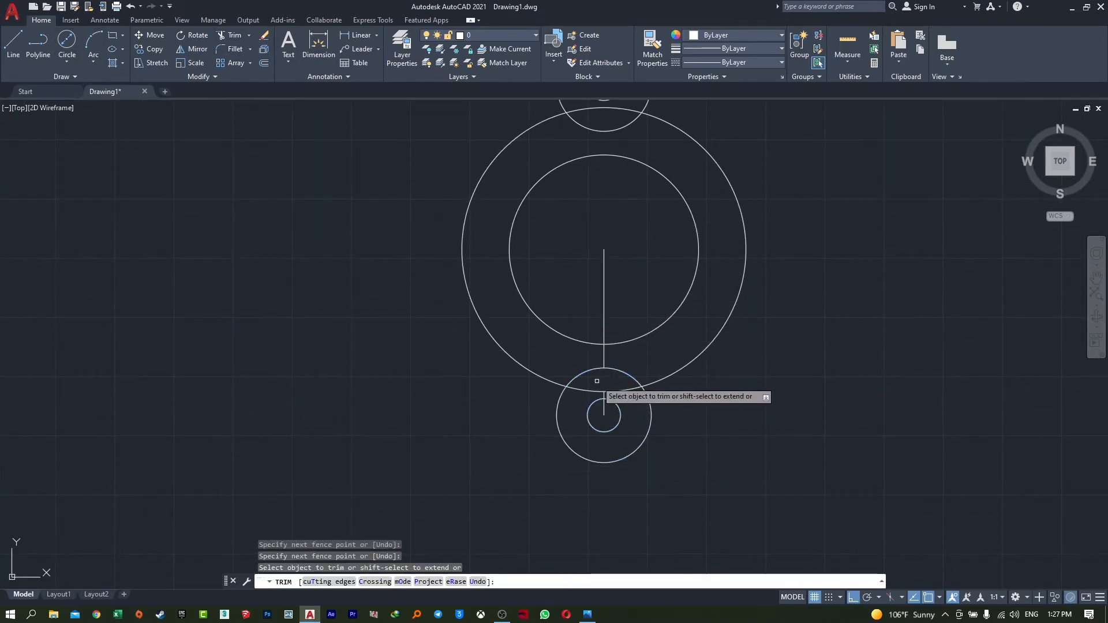
pyautogui.moveTo(610, 412); pyautogui.dragTo(599, 411)
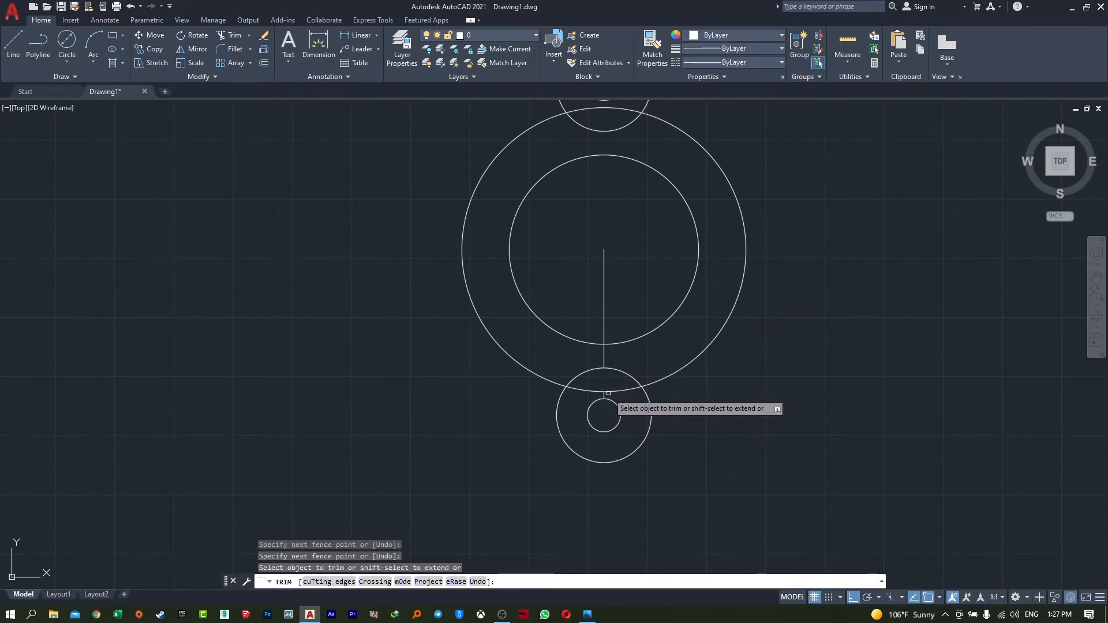
pyautogui.scroll(5, 600, 404)
pyautogui.scroll(-3, 519, 426)
pyautogui.moveTo(570, 348); pyautogui.dragTo(529, 348)
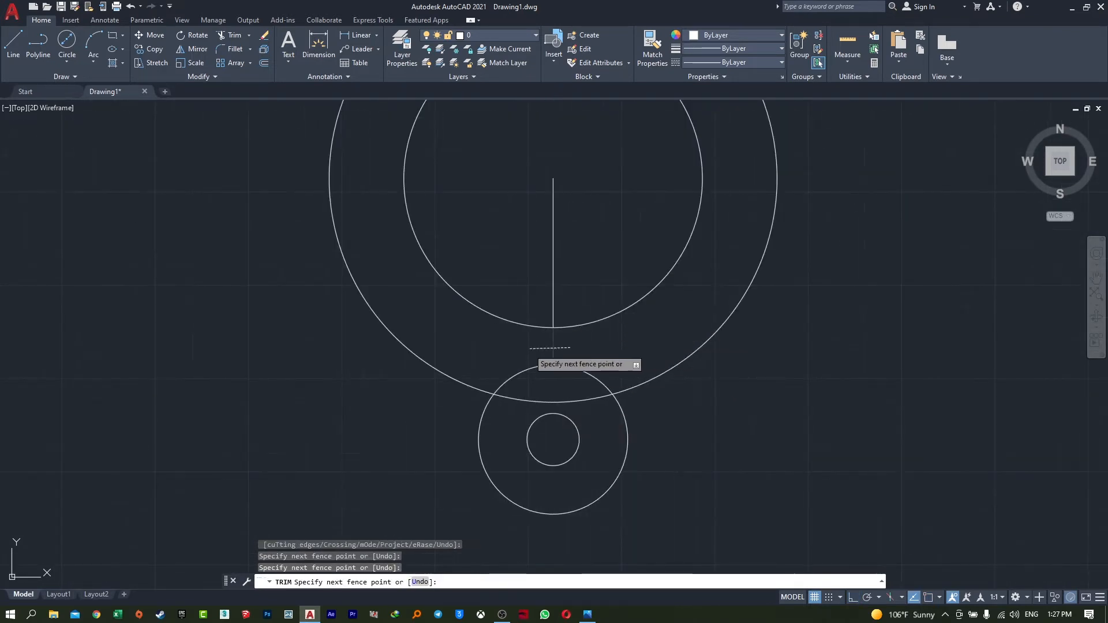
pyautogui.scroll(-3, 588, 369)
pyautogui.scroll(-5, 612, 375)
pyautogui.moveTo(621, 378); pyautogui.dragTo(574, 362, button='middle')
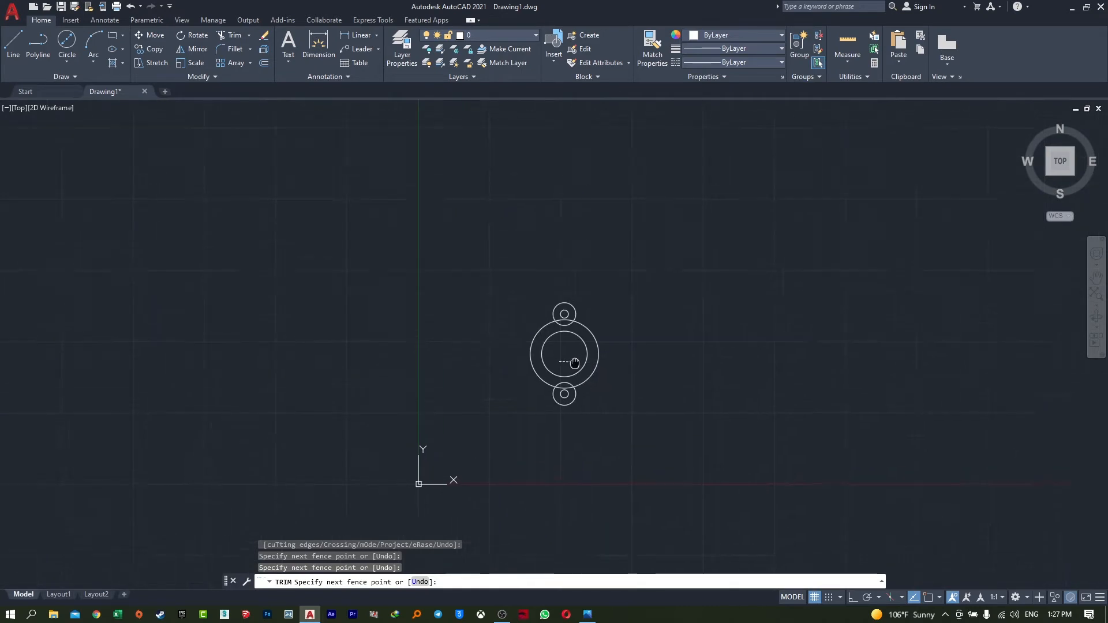
pyautogui.scroll(7, 571, 369)
pyautogui.scroll(-3, 547, 309)
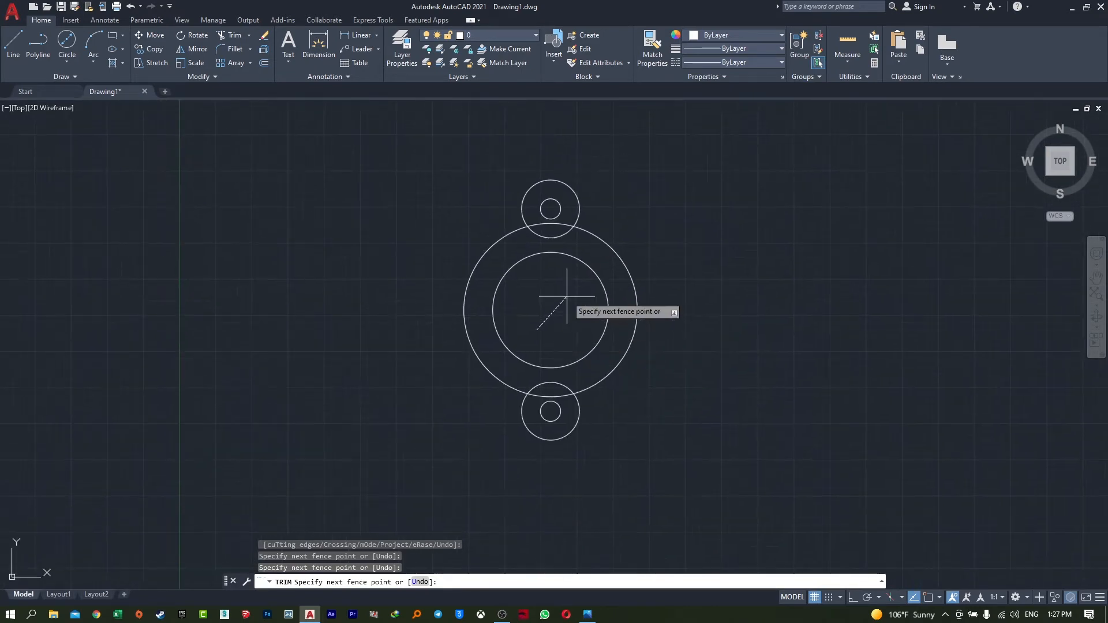
pyautogui.press('Return')
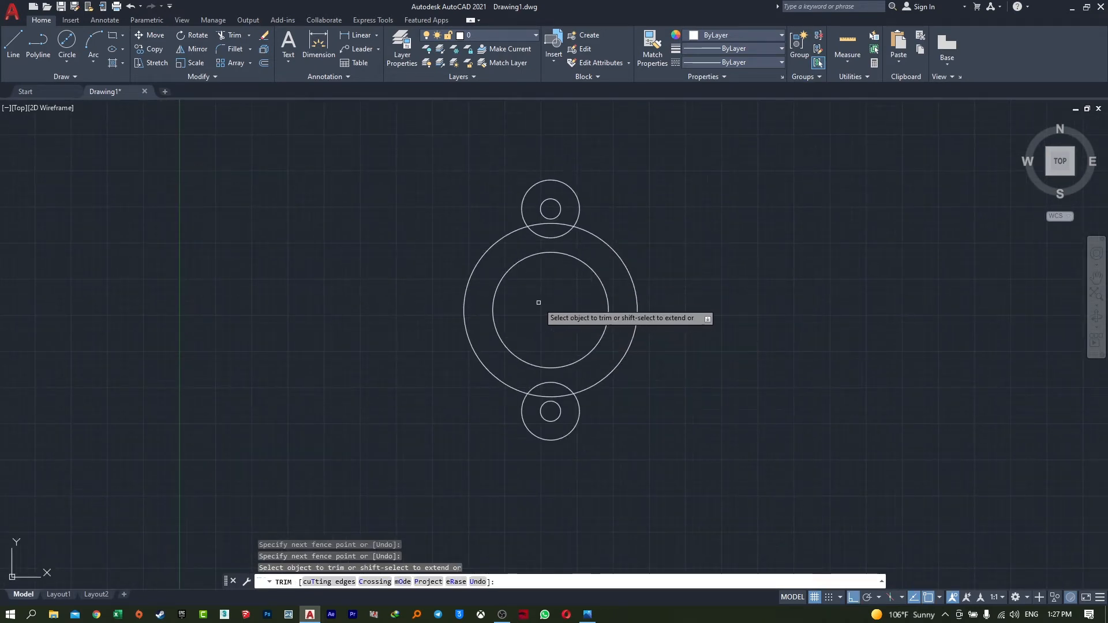
# Step: Fillet the left side between the upper 20 mm circle and the large outer circle with a radius of 19
pyautogui.scroll(6, 516, 231)
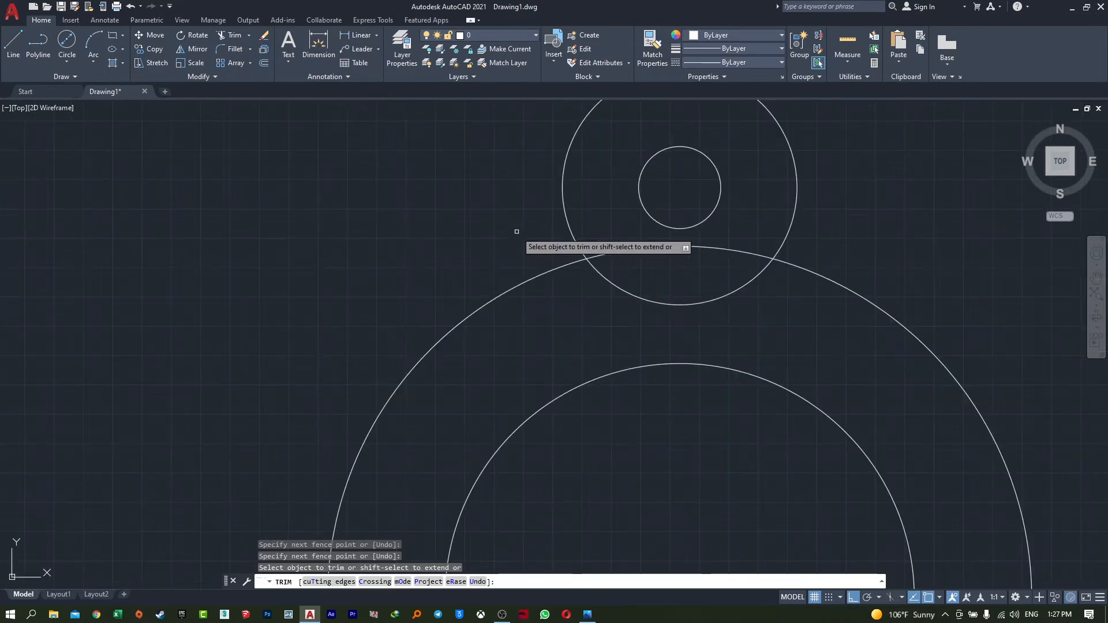
pyautogui.moveTo(567, 266); pyautogui.dragTo(568, 314, button='middle')
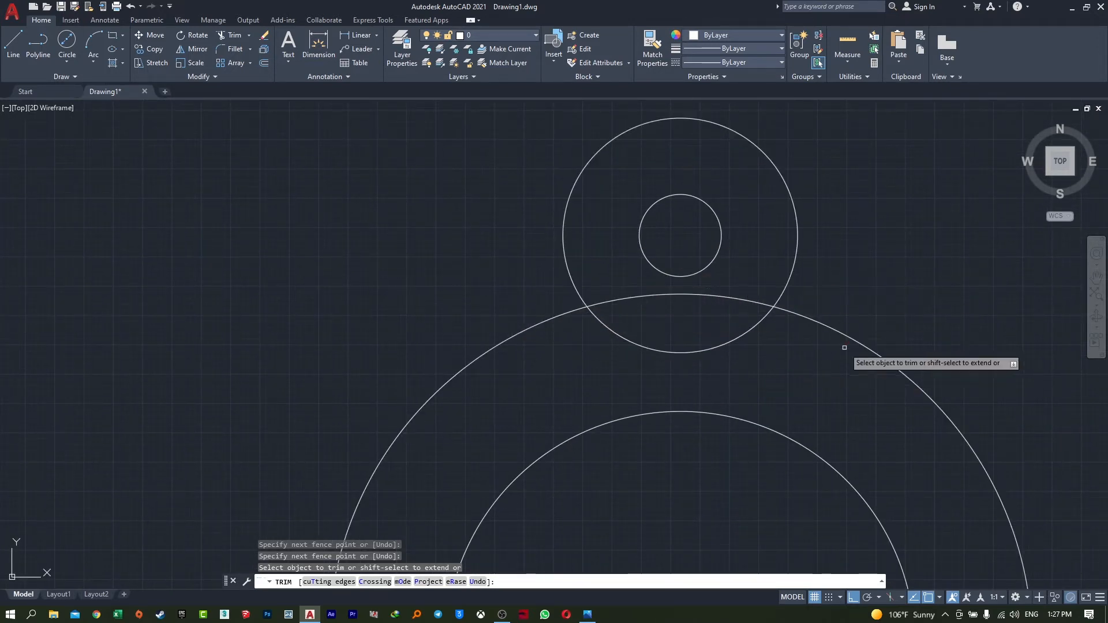
pyautogui.scroll(-6, 844, 347)
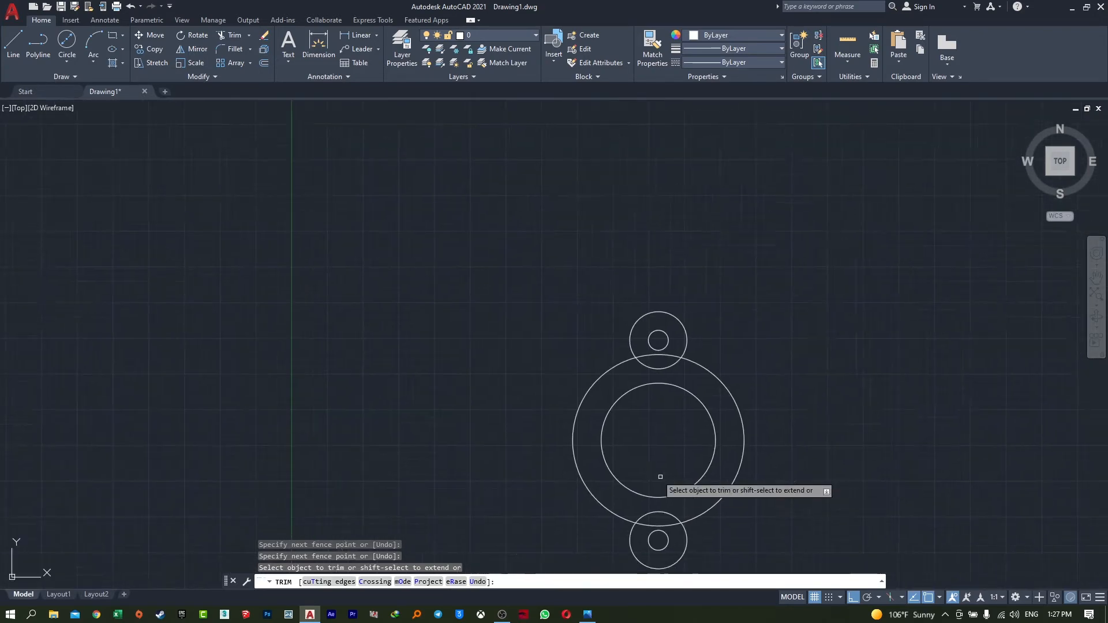
pyautogui.scroll(5, 660, 476)
pyautogui.scroll(-2, 522, 282)
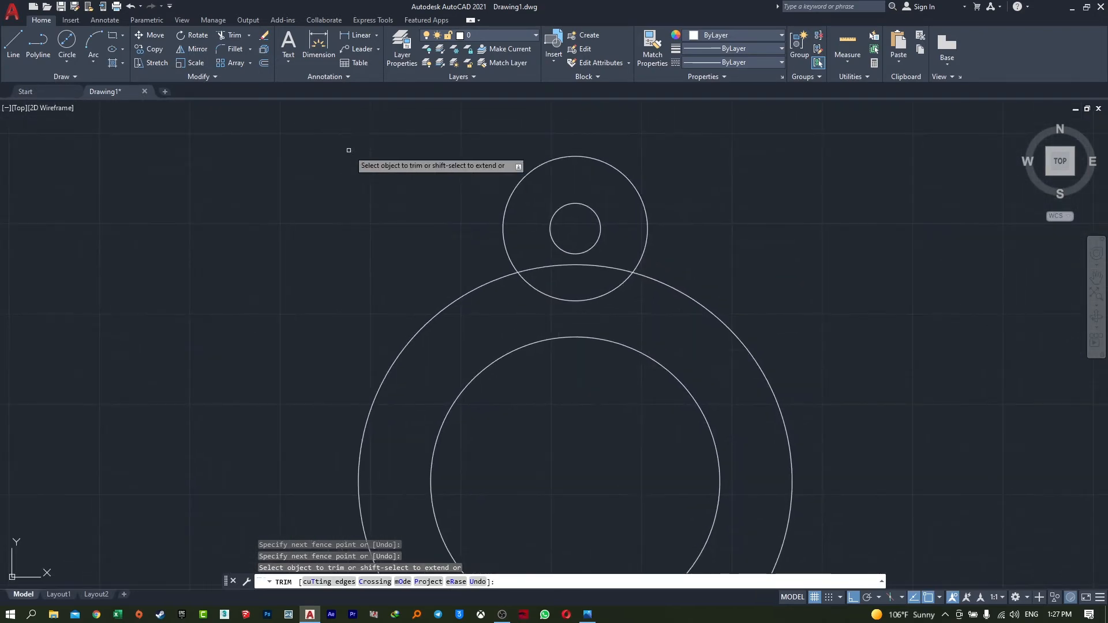
pyautogui.click(242, 50)
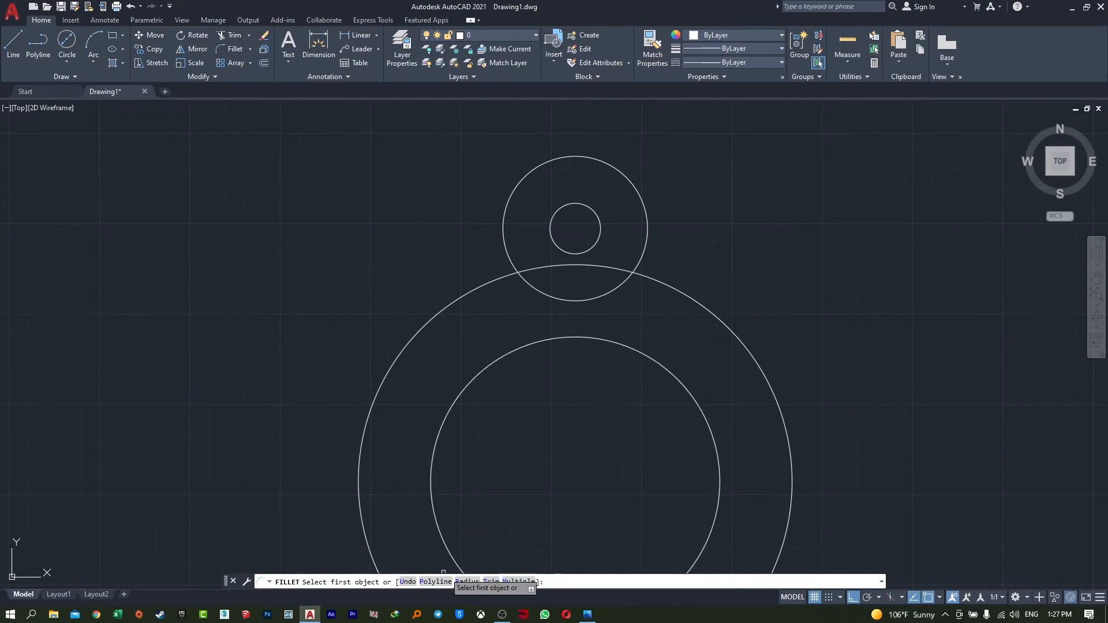
pyautogui.click(468, 581)
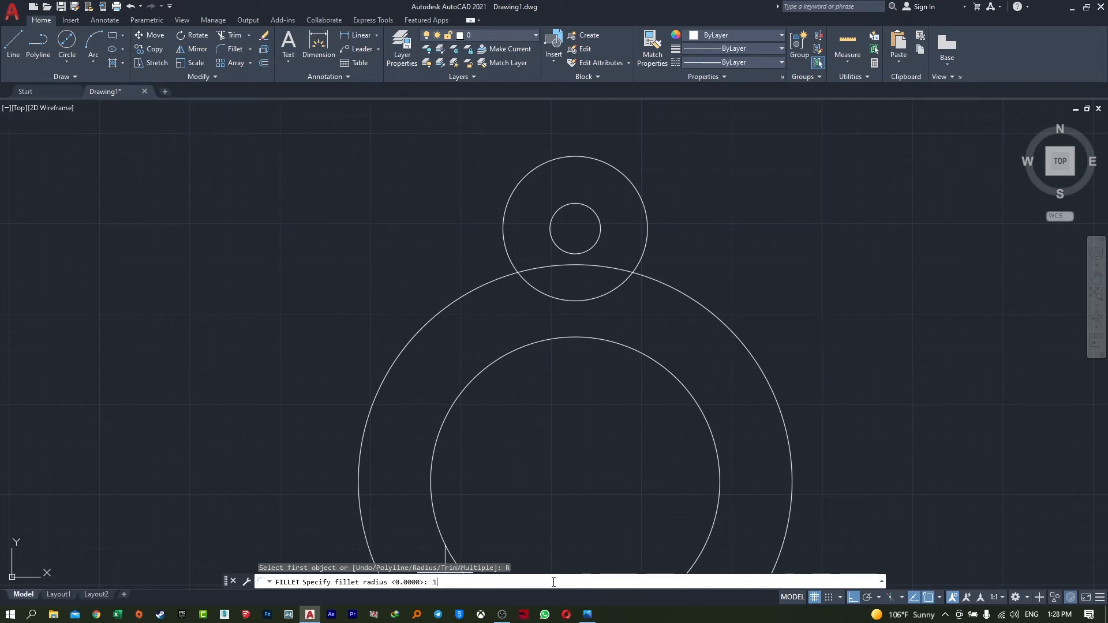
pyautogui.write('19')
pyautogui.press('Return')
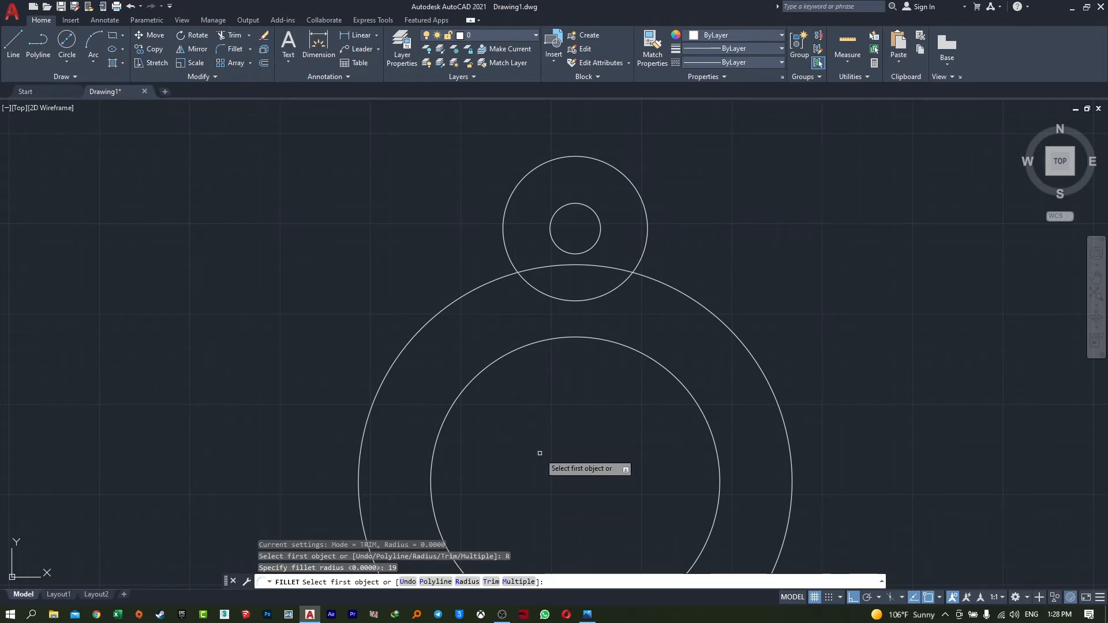
pyautogui.click(501, 279)
pyautogui.click(507, 253)
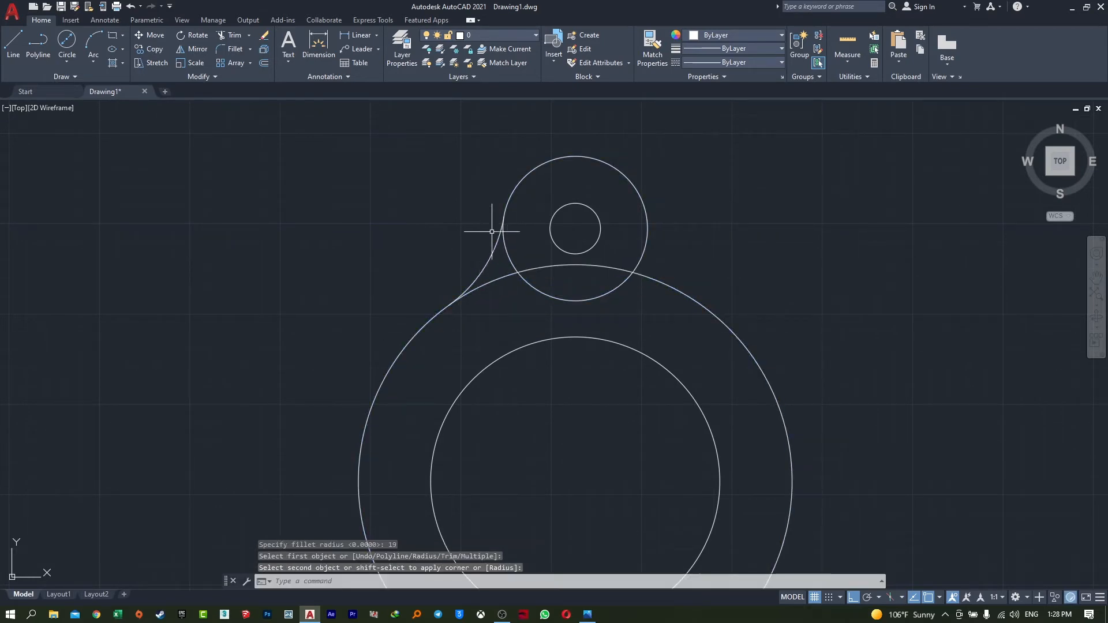
# Step: Fillet the right side between the upper 20 mm circle and the large outer circle with the same radius
pyautogui.moveTo(538, 286); pyautogui.dragTo(375, 226, button='middle')
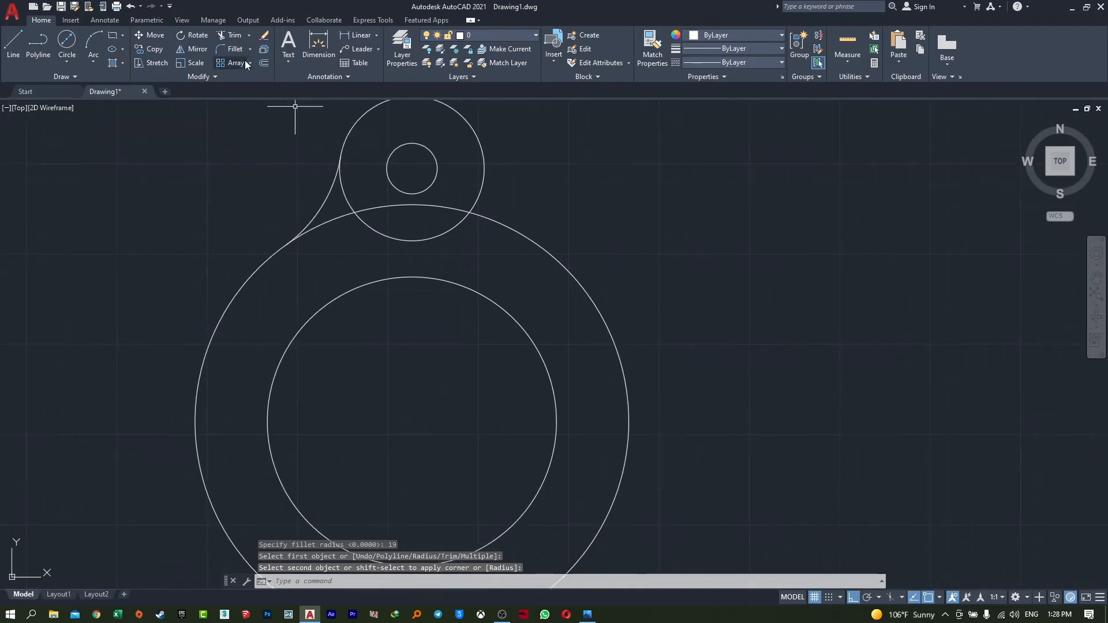
pyautogui.click(230, 50)
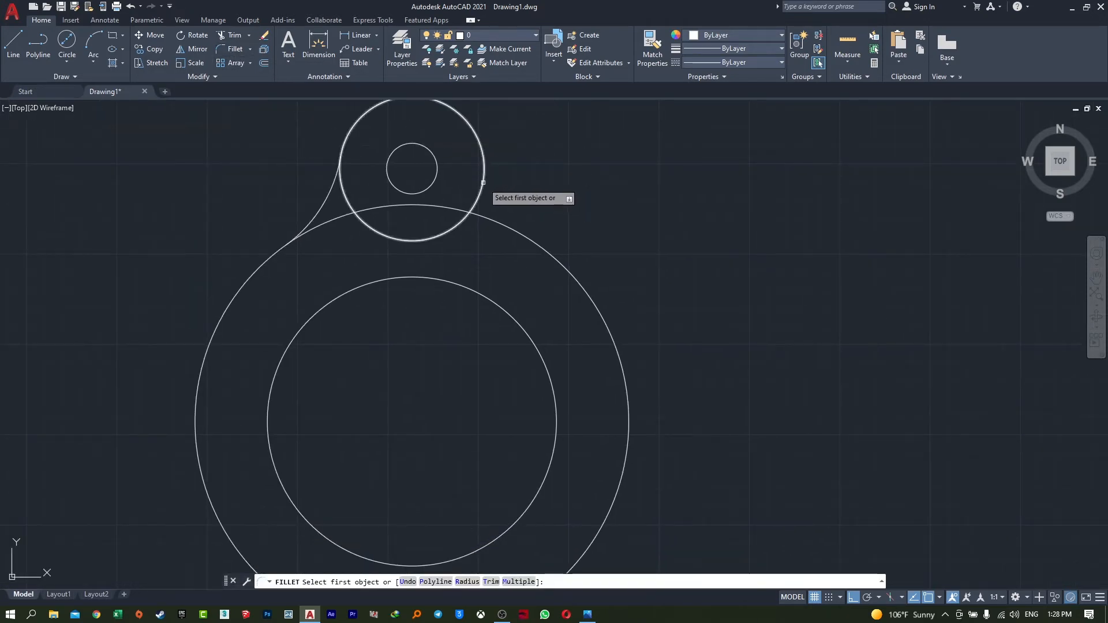
pyautogui.click(481, 187)
pyautogui.click(507, 222)
# Step: Fillet both sides between the lower 20 mm circle and the large outer circle, keeping the 19 radius
pyautogui.scroll(-2, 508, 223)
pyautogui.moveTo(507, 223); pyautogui.dragTo(564, 104, button='middle')
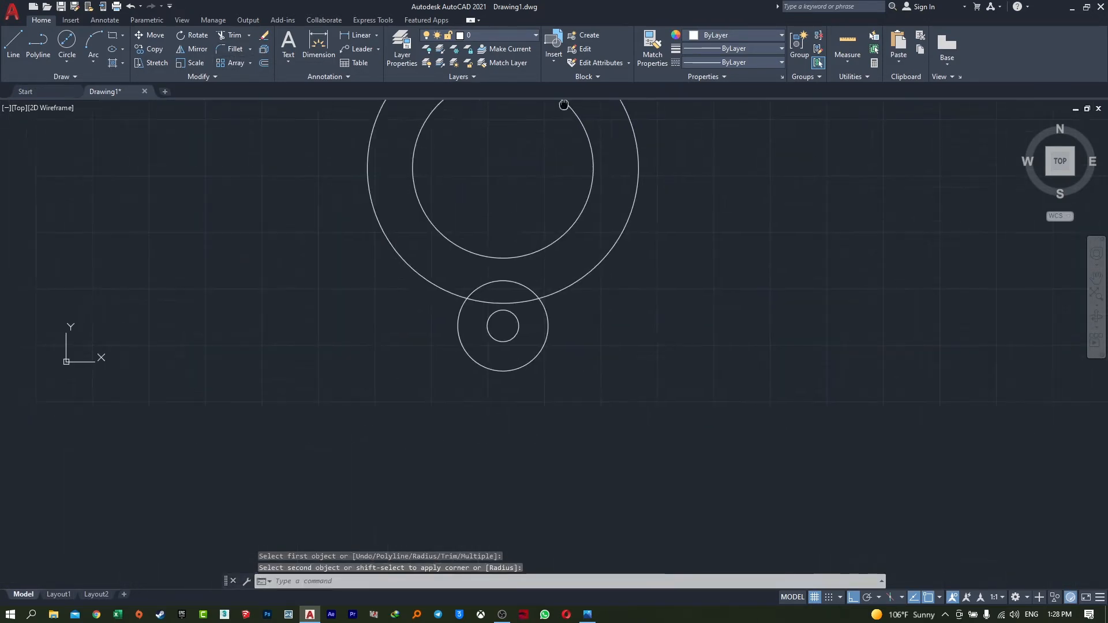
pyautogui.click(234, 49)
pyautogui.click(451, 293)
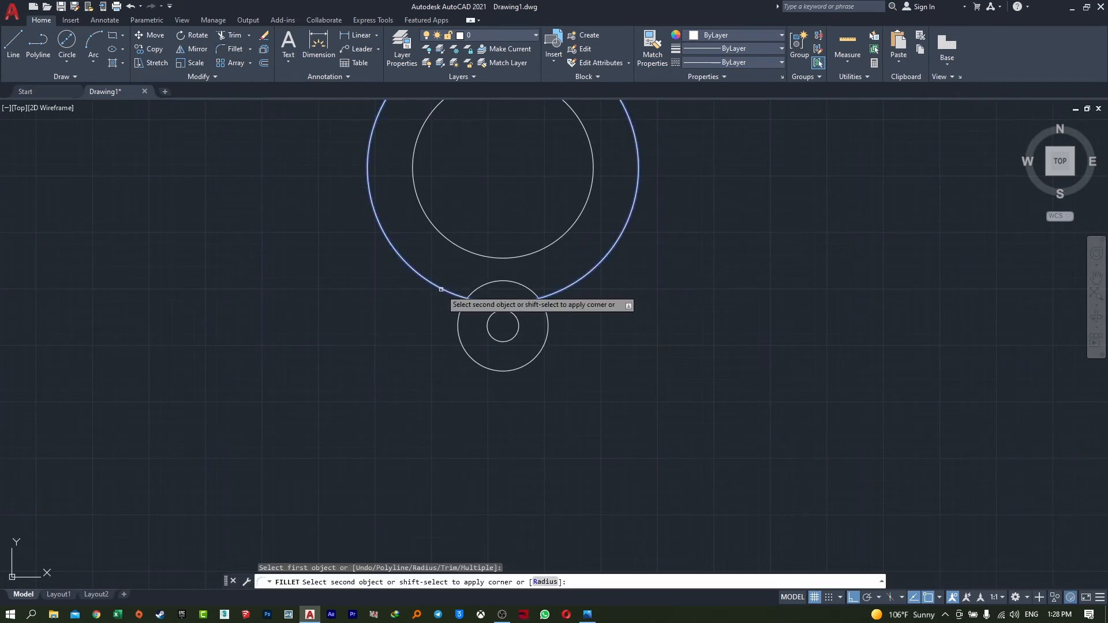
pyautogui.click(455, 318)
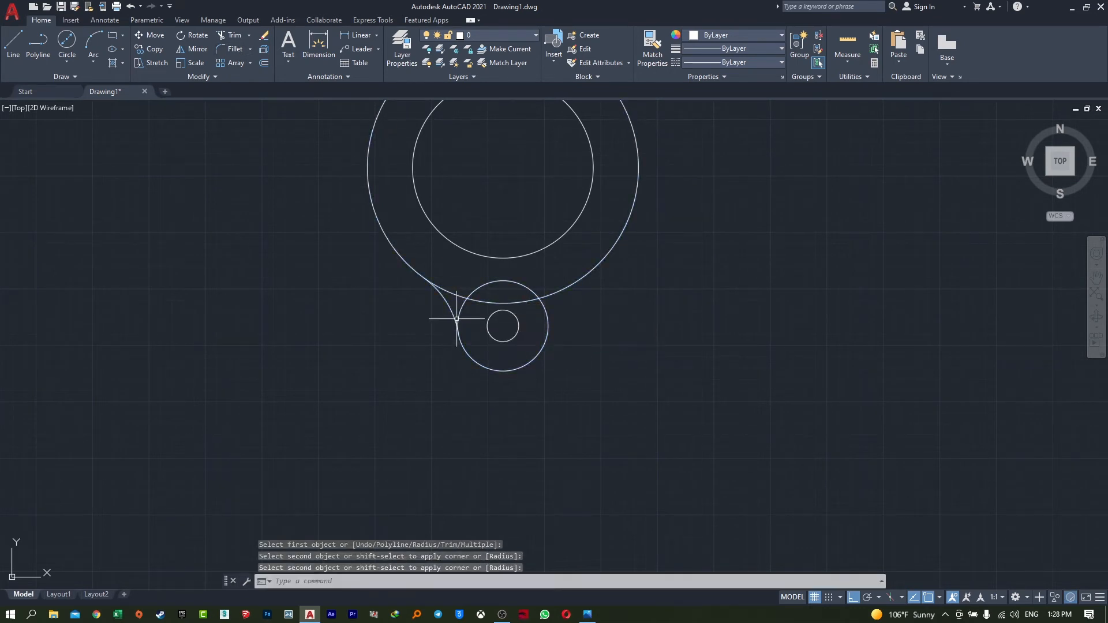
pyautogui.click(236, 51)
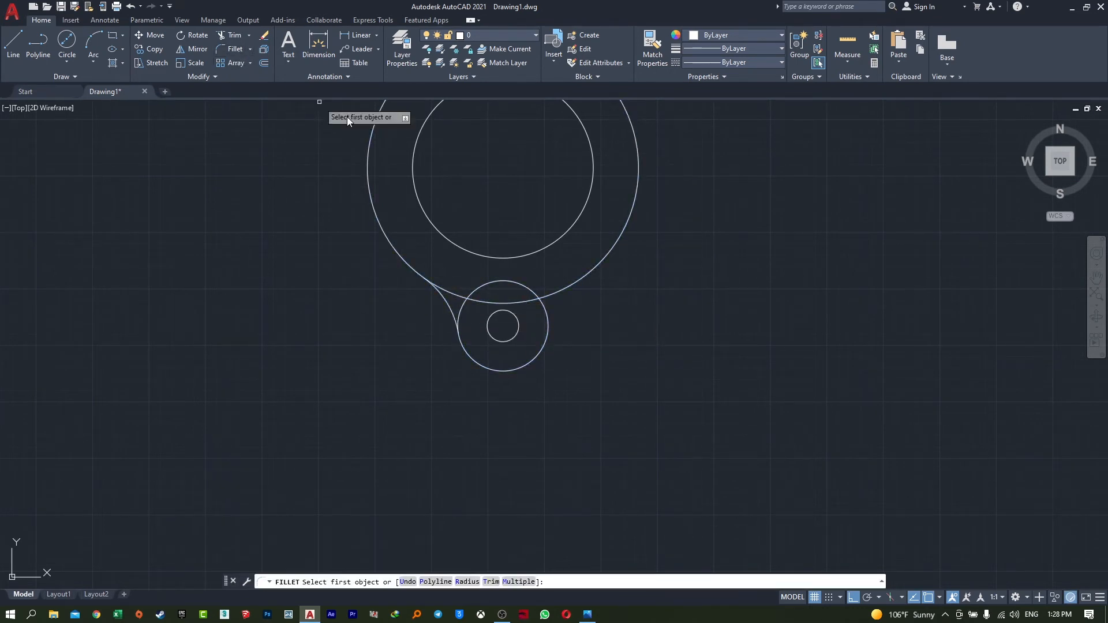
pyautogui.click(556, 293)
pyautogui.click(548, 316)
# Step: With polar tracking on, draw a six-sided polygon inscribed in the inner large circle, centered on it with a vertex at its top quadrant
pyautogui.moveTo(608, 329); pyautogui.dragTo(632, 421, button='middle')
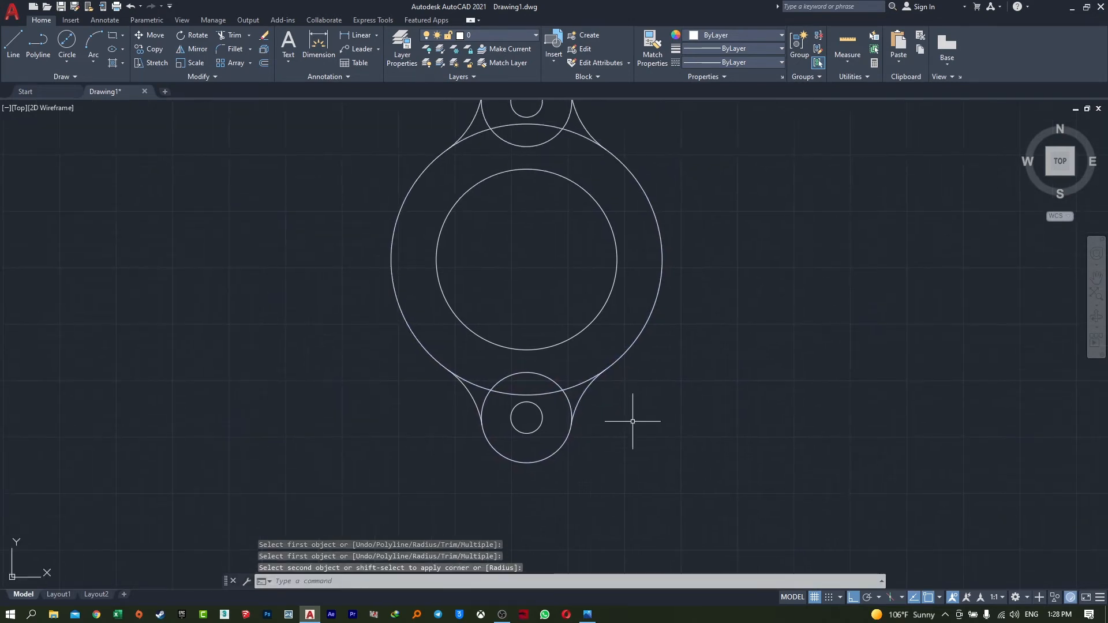
pyautogui.scroll(-2, 539, 291)
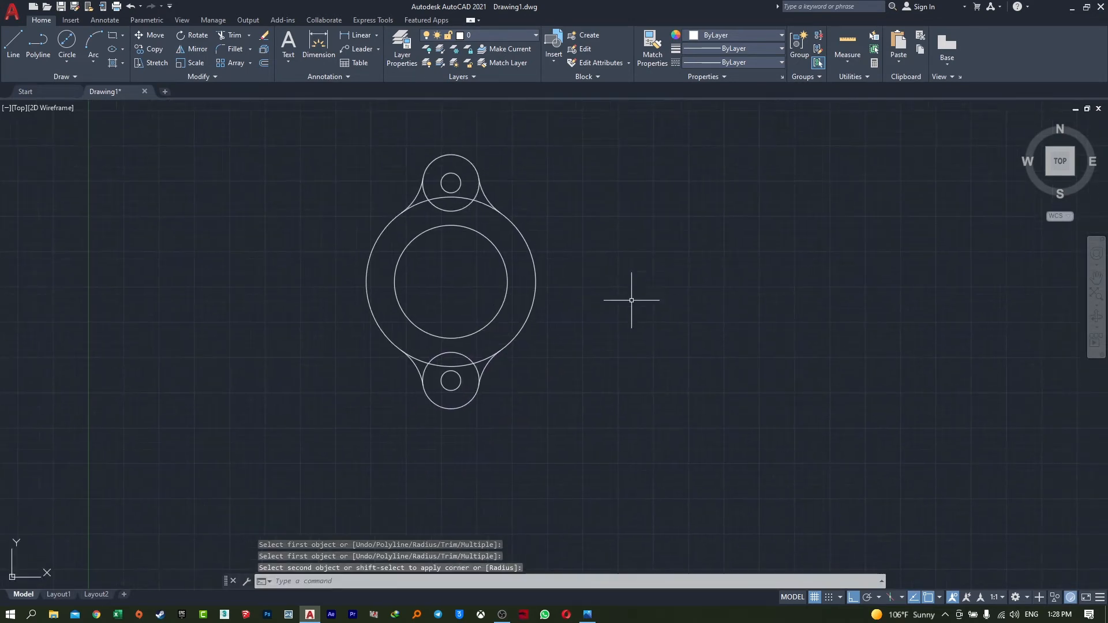
pyautogui.scroll(3, 485, 277)
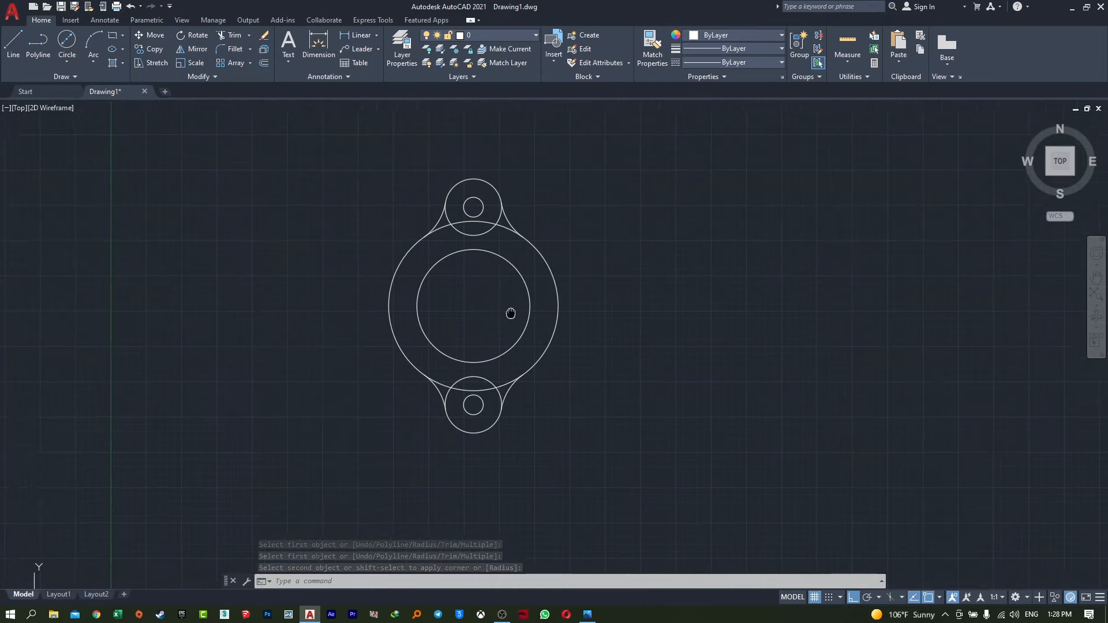
pyautogui.click(122, 35)
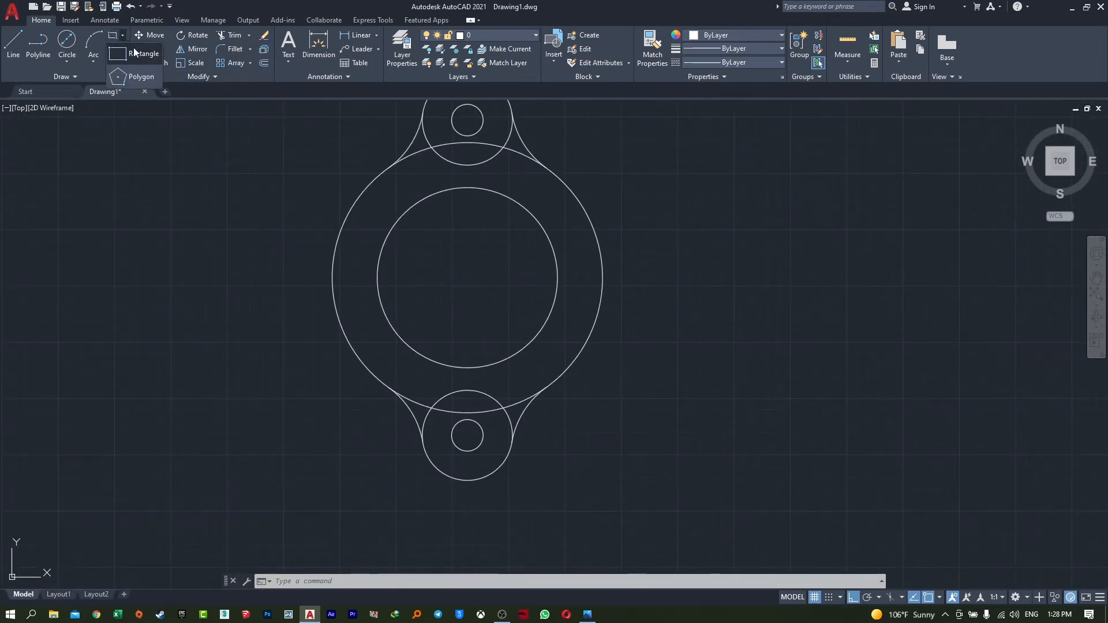
pyautogui.click(144, 77)
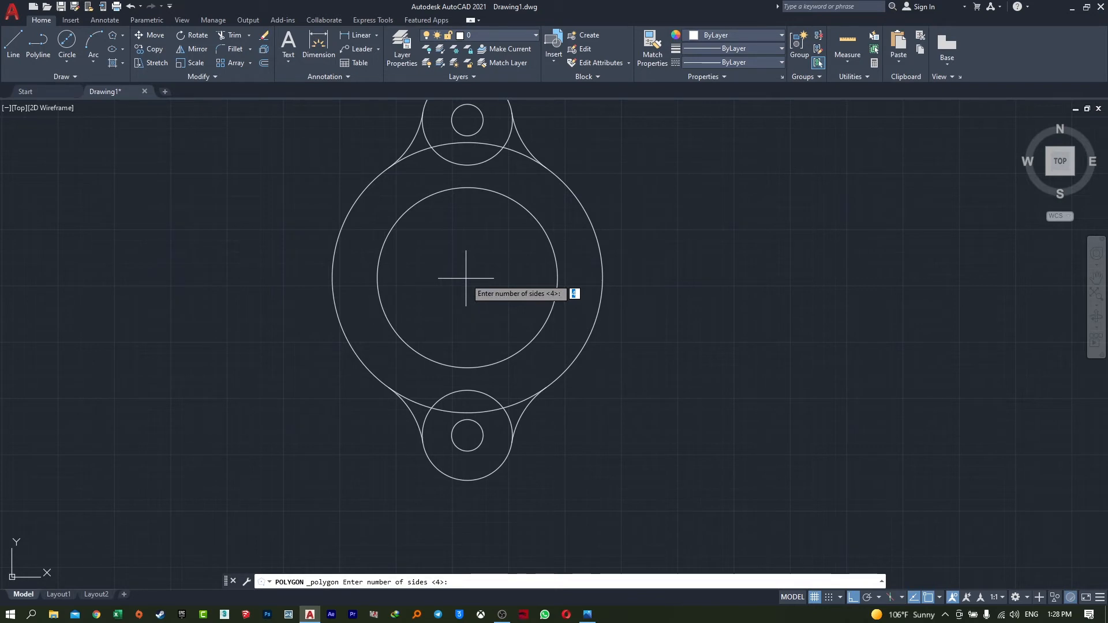
pyautogui.press('Return')
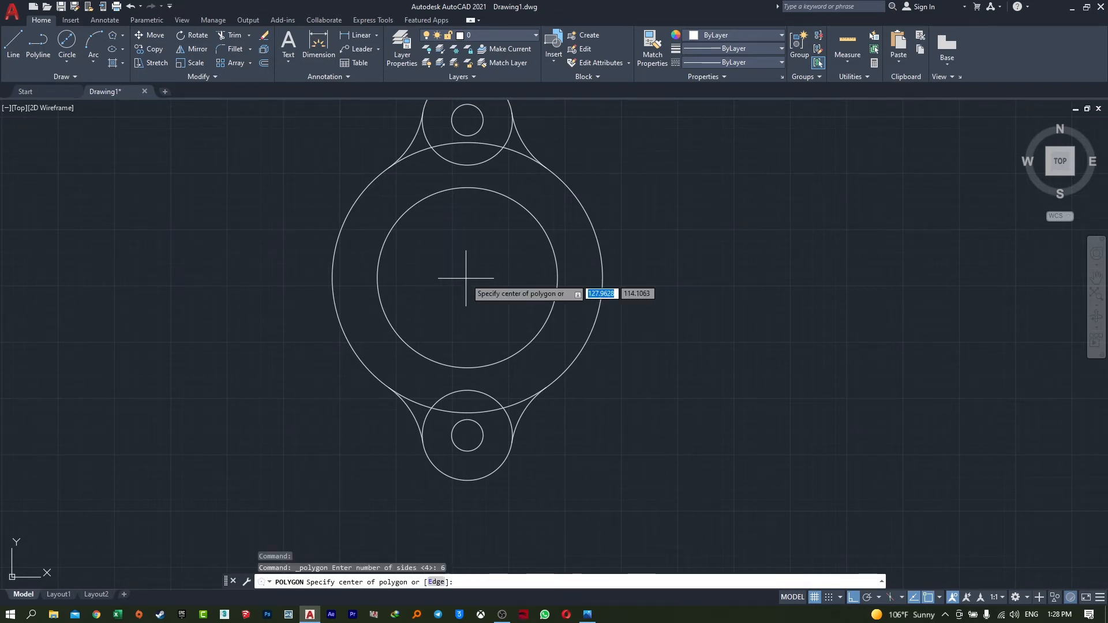
pyautogui.scroll(-4, 467, 278)
pyautogui.scroll(6, 469, 278)
pyautogui.scroll(-4, 529, 462)
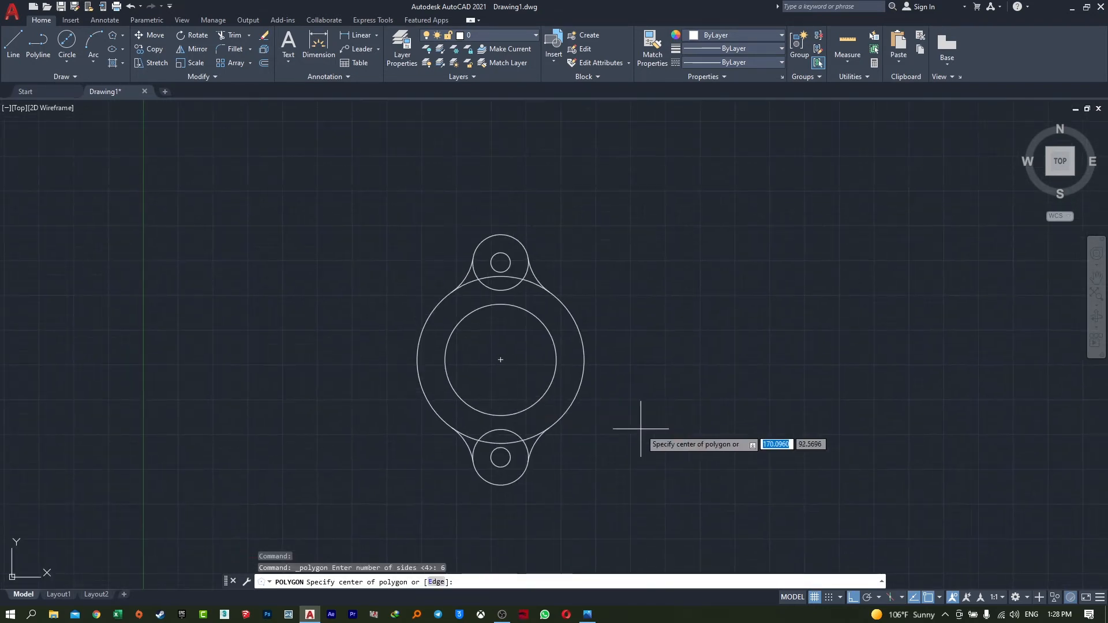
pyautogui.click(867, 597)
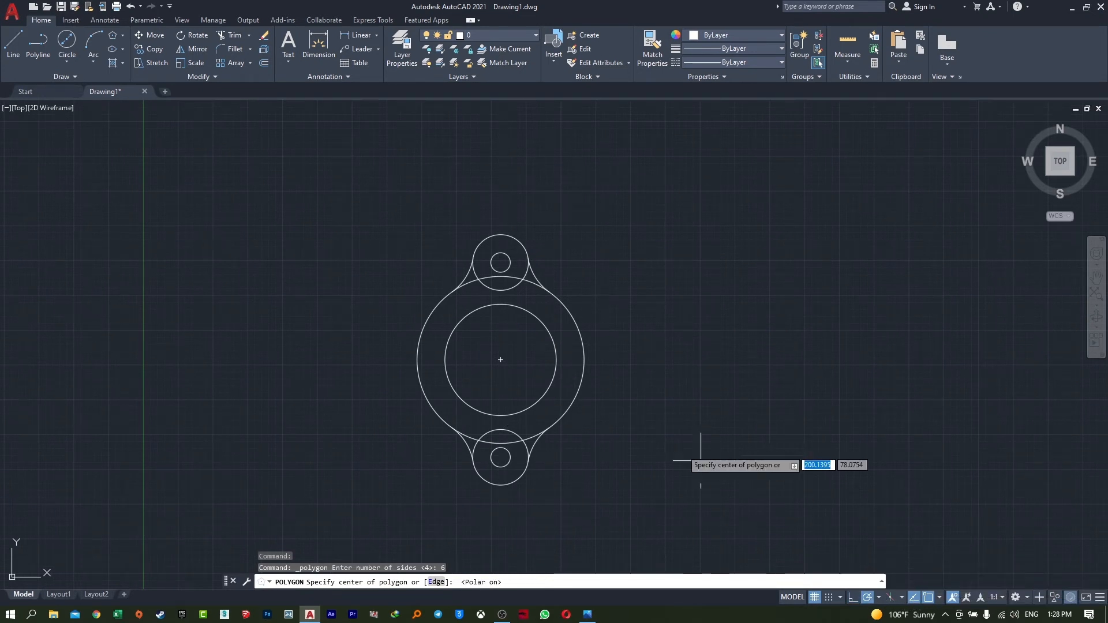
pyautogui.click(500, 359)
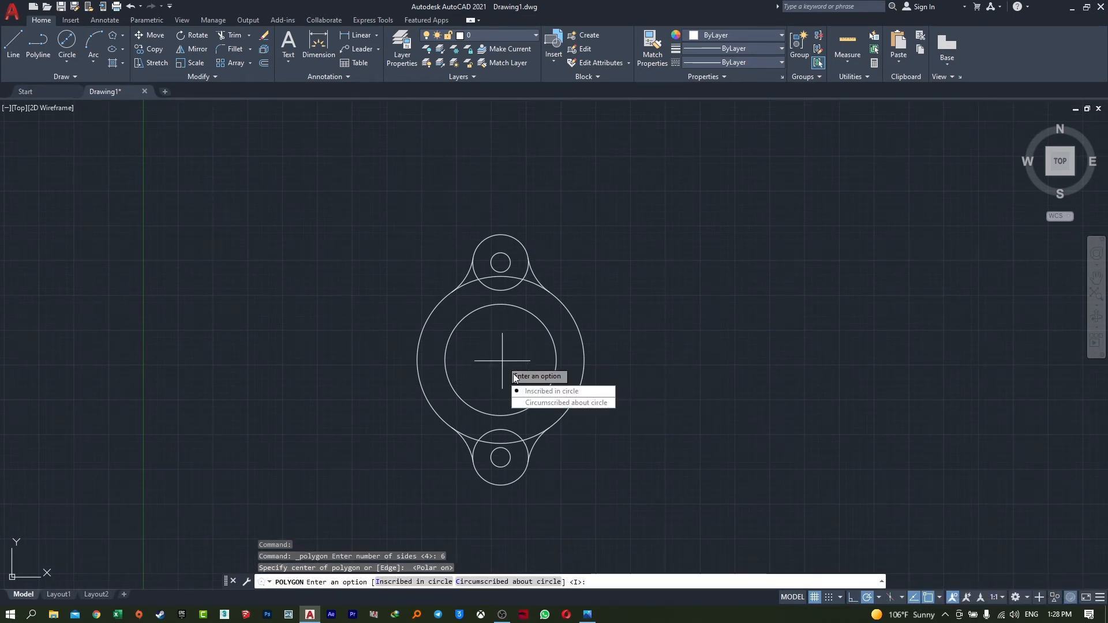
pyautogui.click(535, 394)
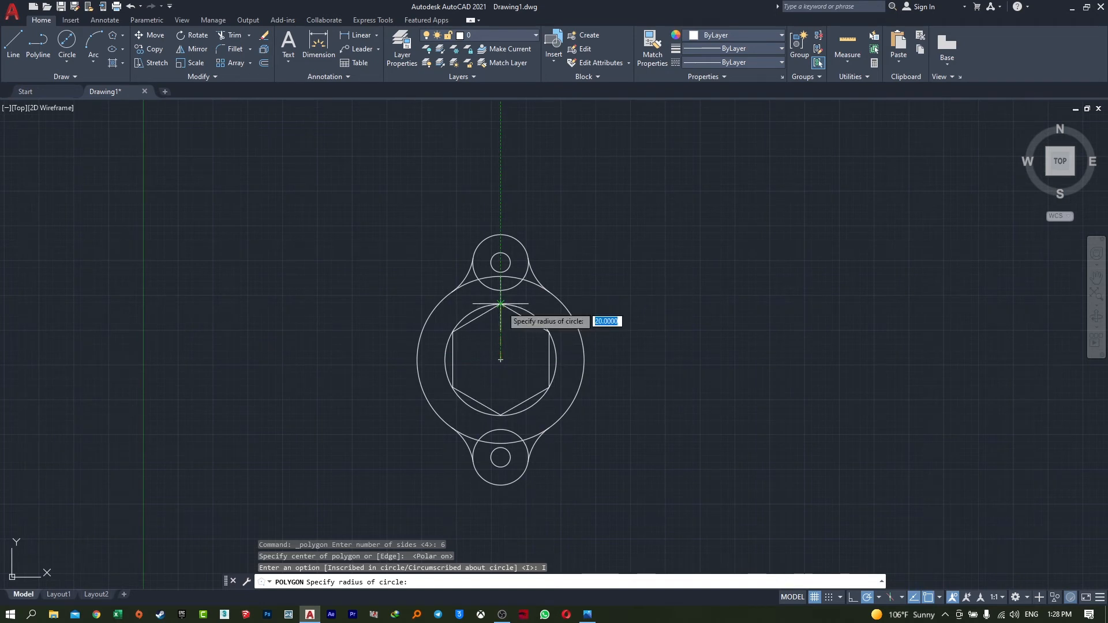
pyautogui.scroll(5, 500, 304)
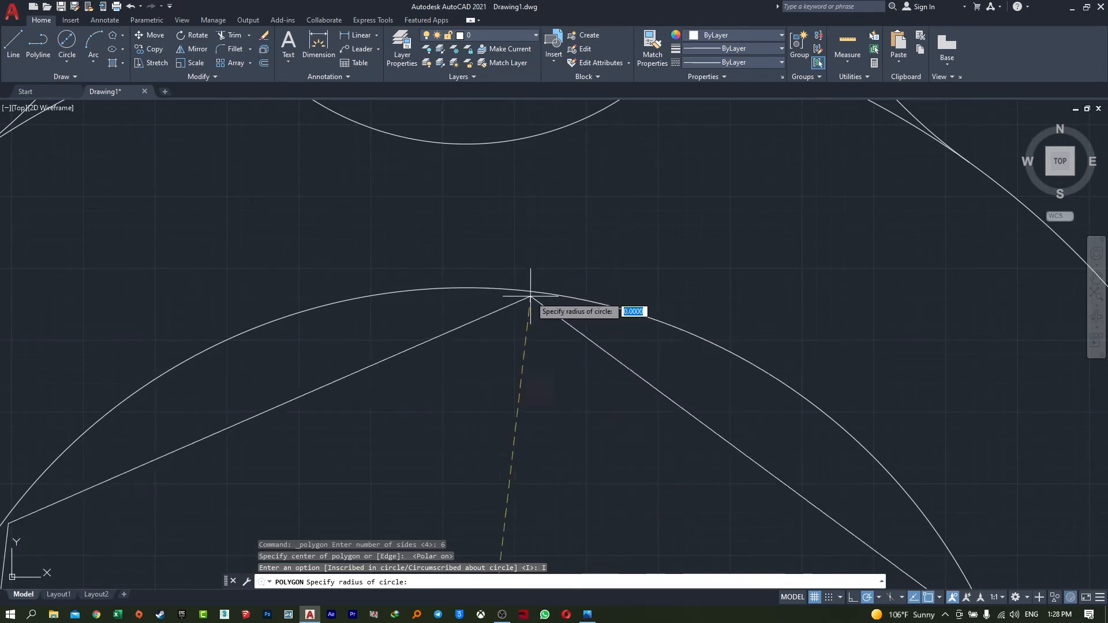
pyautogui.click(467, 287)
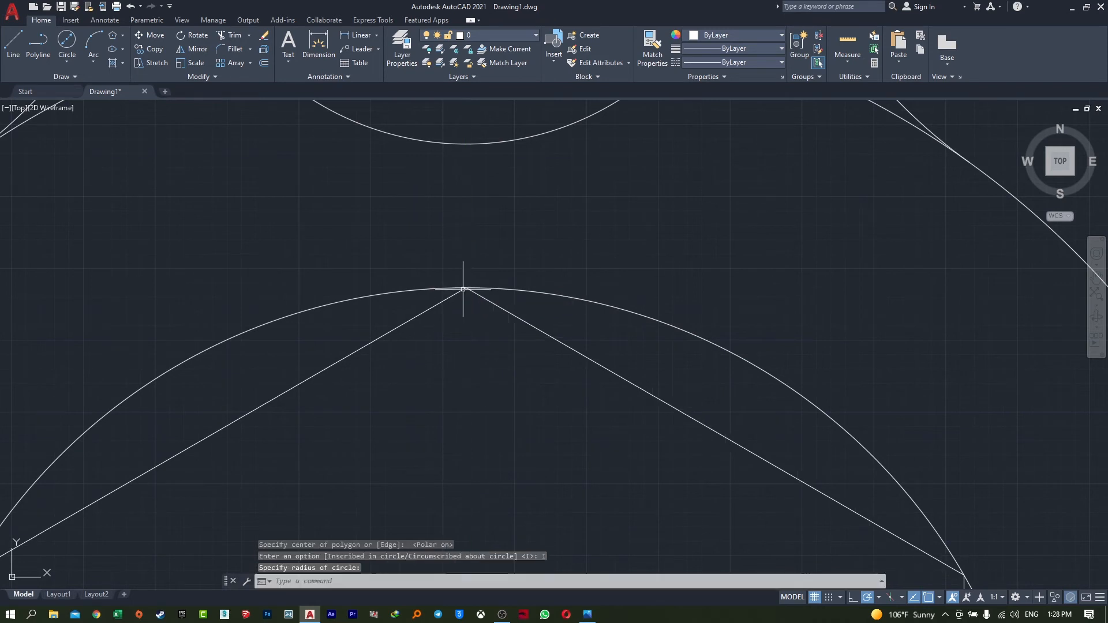
# Step: Erase the inner large circle around the hexagon
pyautogui.scroll(-3, 519, 366)
pyautogui.moveTo(519, 365); pyautogui.dragTo(533, 275, button='middle')
pyautogui.scroll(-2, 508, 279)
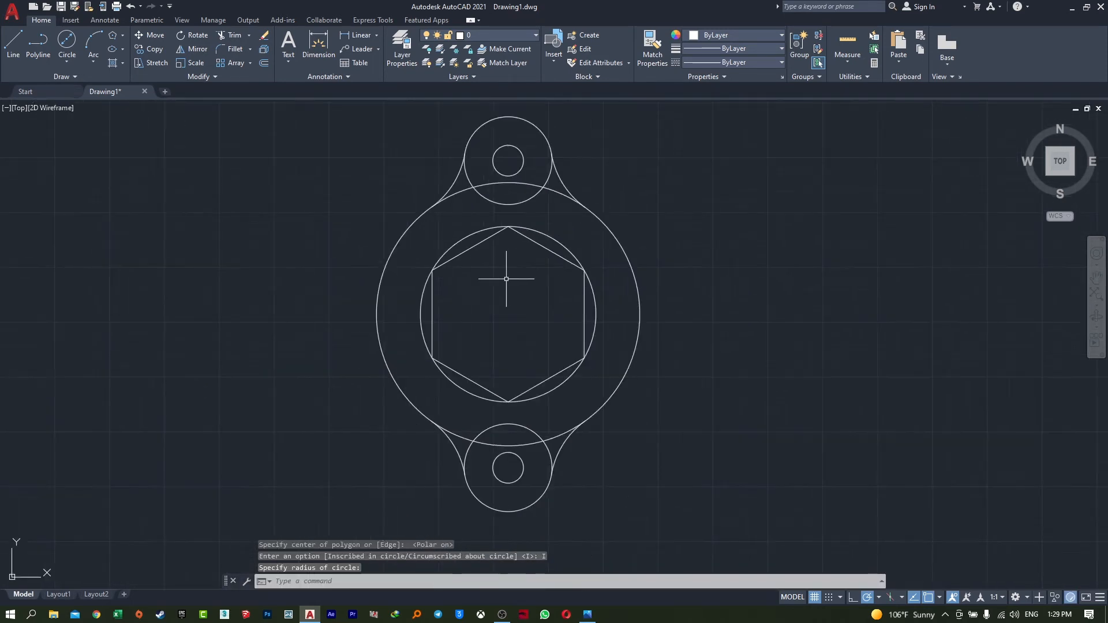
pyautogui.scroll(2, 495, 294)
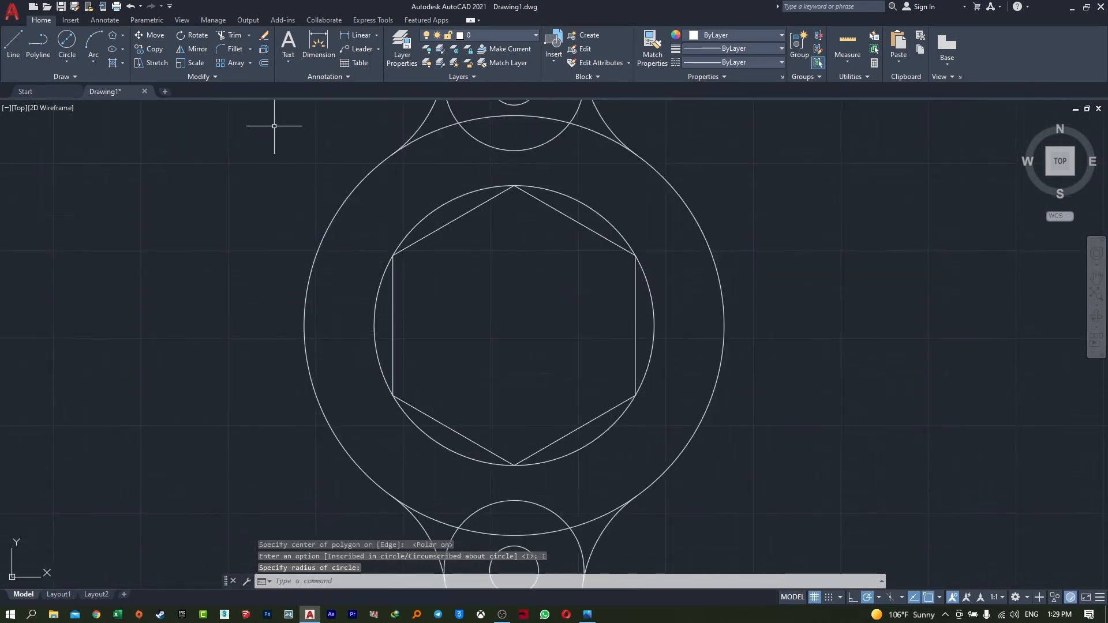
pyautogui.click(266, 36)
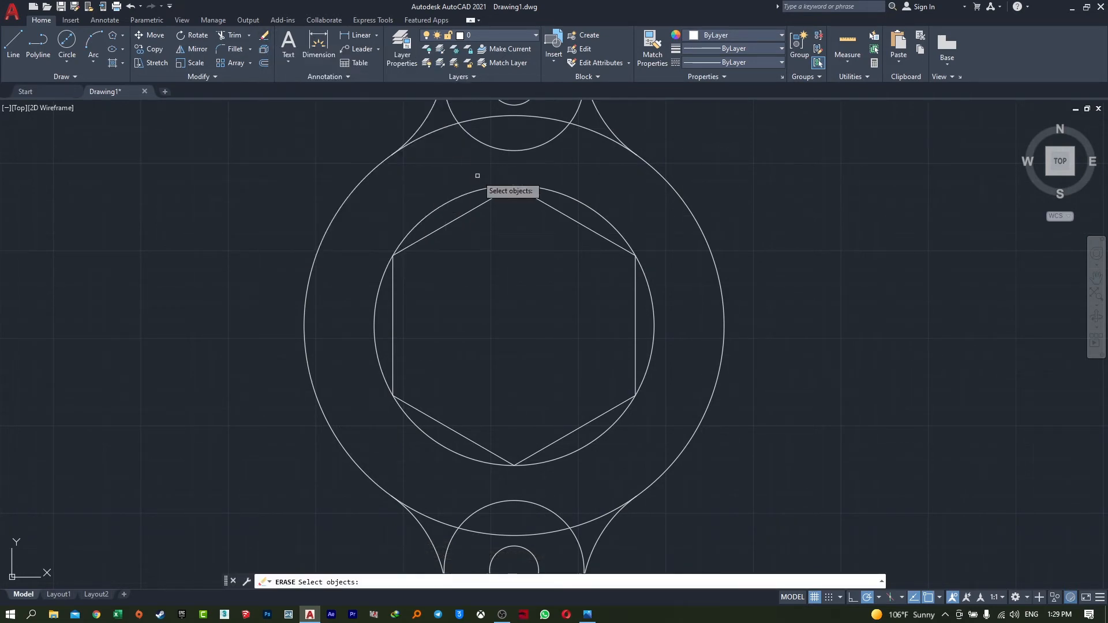
pyautogui.click(448, 201)
# Step: Trim the arcs of the large outer circle that lie inside the lower and upper 20 mm circles
pyautogui.scroll(-4, 468, 254)
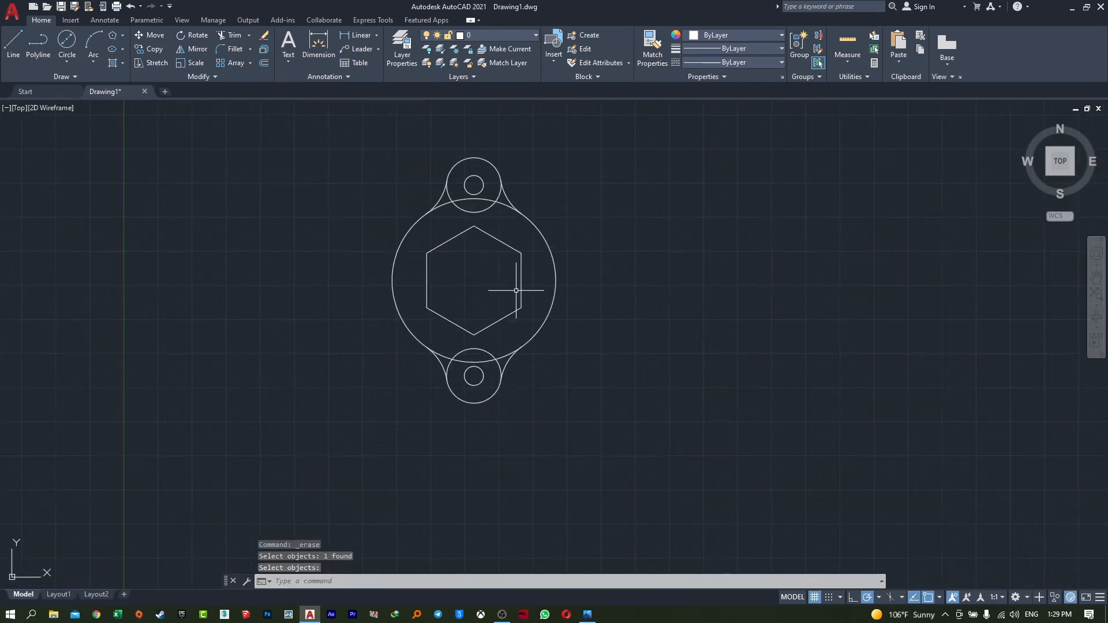
pyautogui.moveTo(489, 277); pyautogui.dragTo(513, 300, button='middle')
pyautogui.scroll(5, 544, 364)
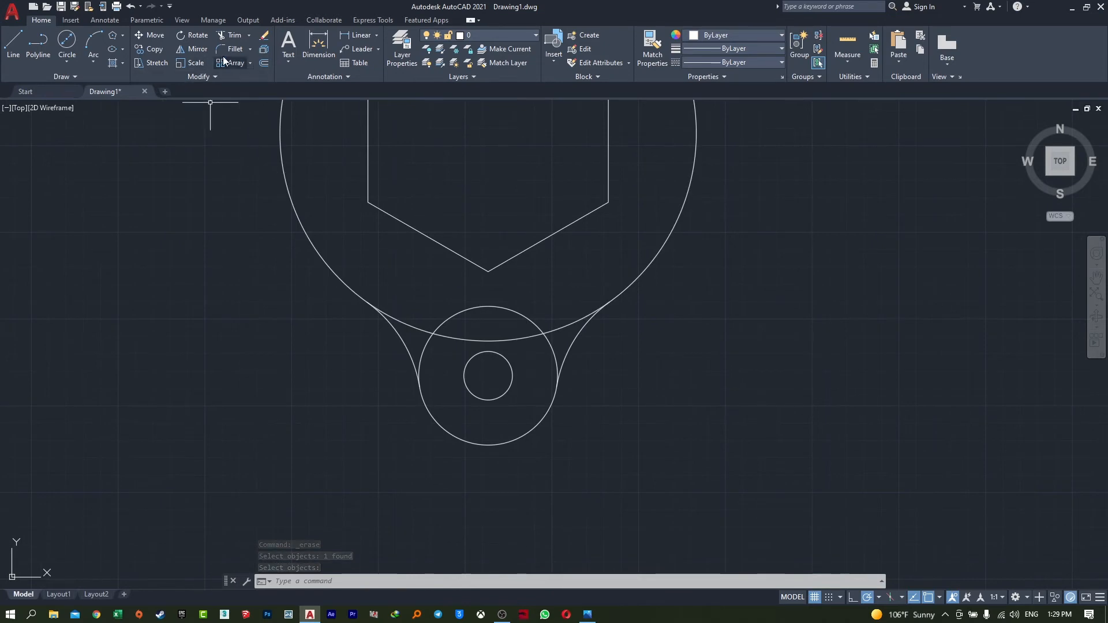
pyautogui.click(229, 37)
pyautogui.moveTo(506, 332); pyautogui.dragTo(513, 348)
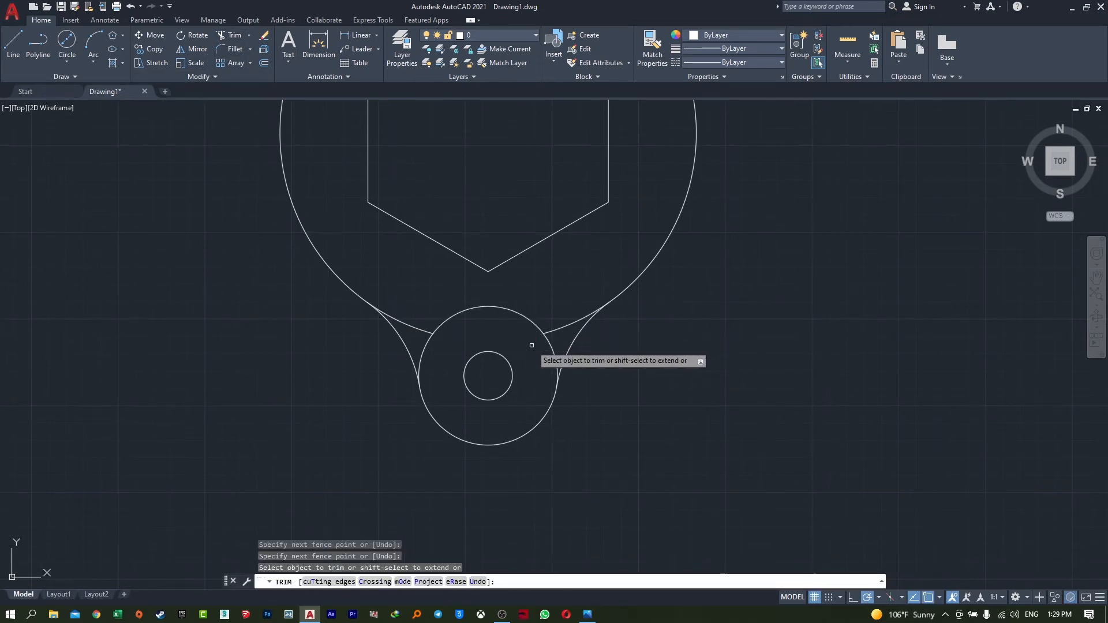
pyautogui.scroll(-4, 528, 291)
pyautogui.moveTo(530, 310); pyautogui.dragTo(534, 469, button='middle')
pyautogui.scroll(6, 526, 357)
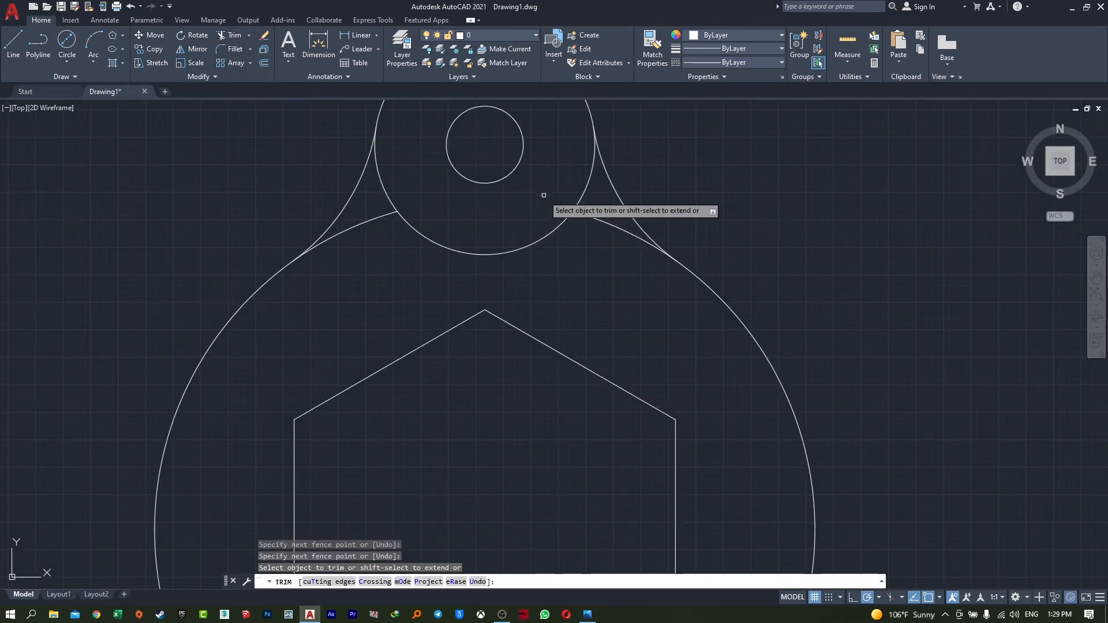
# Step: Switch to the reference photo in Photos to check the dimensions of the rest of the plate
pyautogui.scroll(-6, 533, 196)
pyautogui.moveTo(533, 197)
pyautogui.mouseDown(button='middle')
pyautogui.moveTo(473, 202)
pyautogui.moveTo(443, 269)
pyautogui.mouseUp(button='middle')
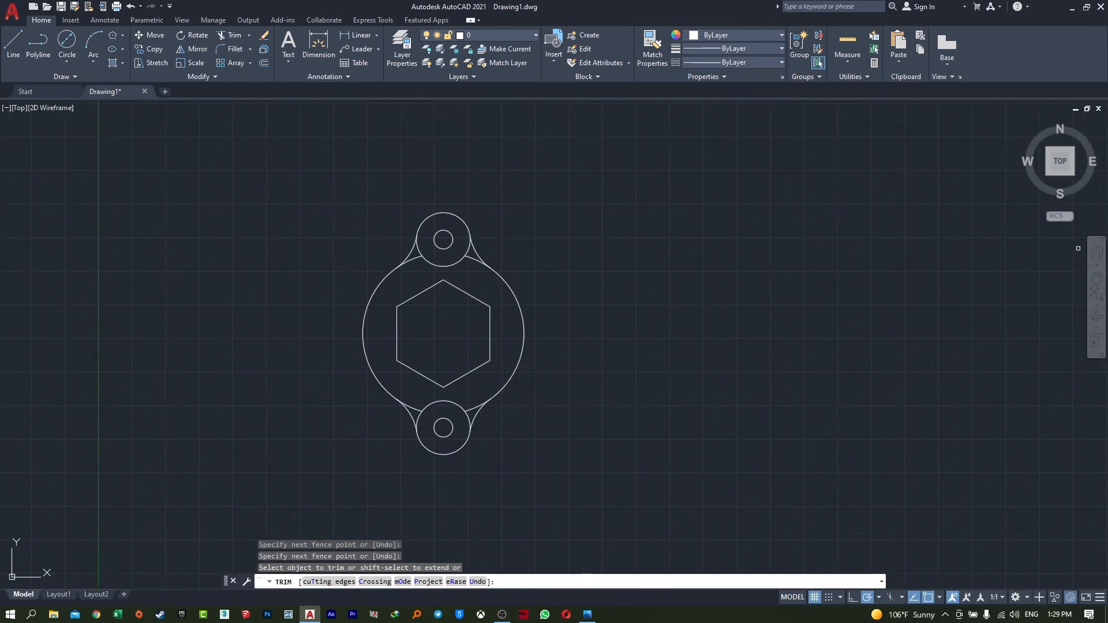
pyautogui.hotkey('alt', 'Tab')
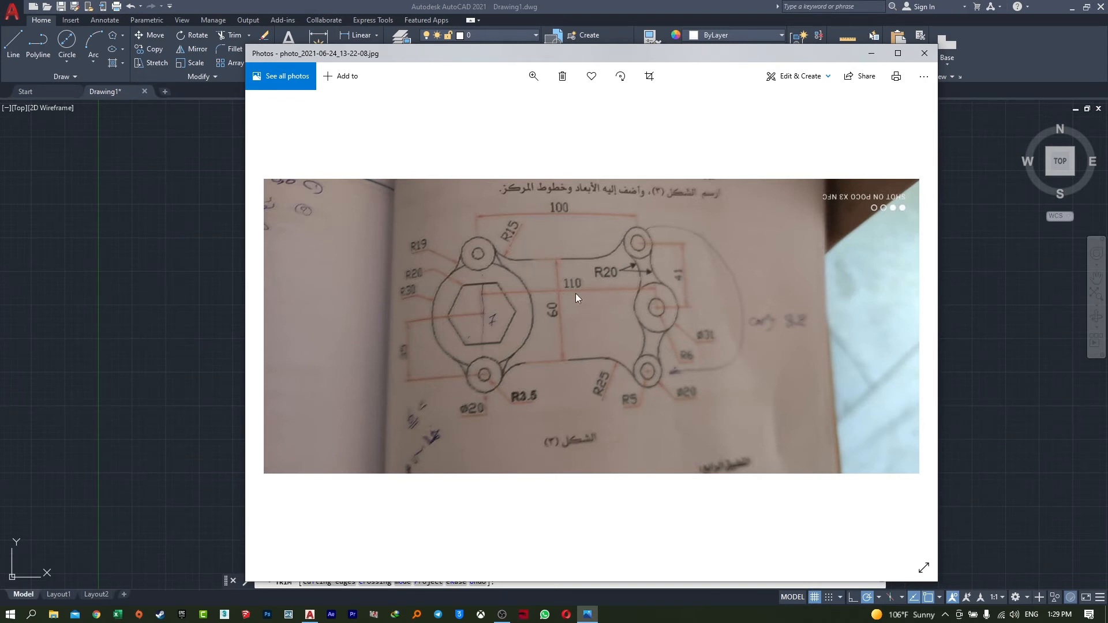
# Step: Move the reference photo out of the way and return to the flange drawing in AutoCAD
pyautogui.moveTo(760, 56); pyautogui.dragTo(1107, 110)
pyautogui.scroll(5, 533, 322)
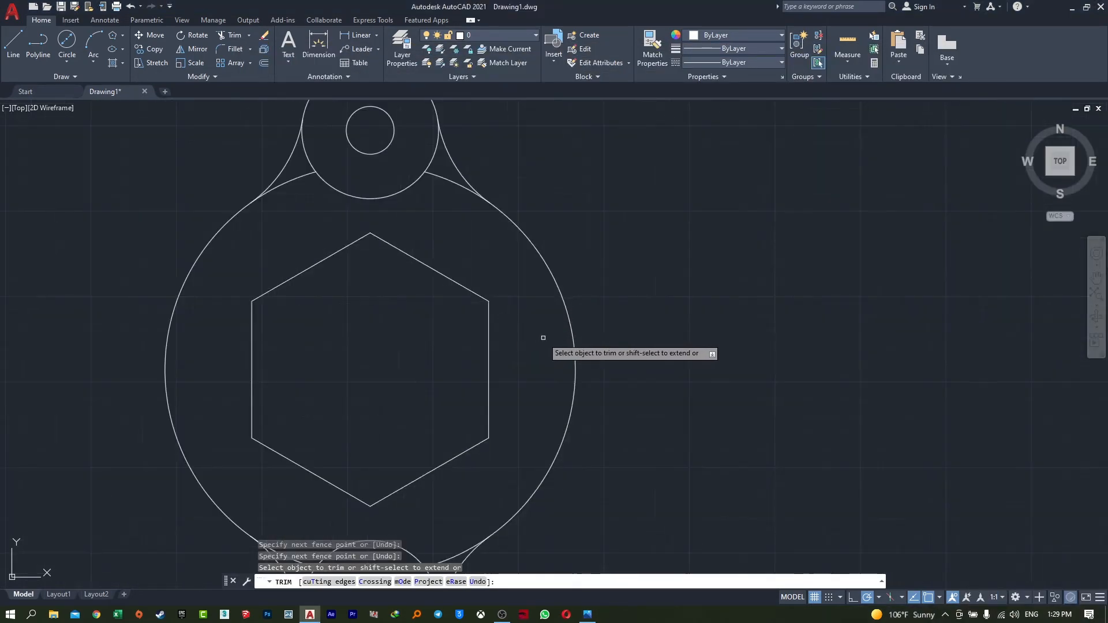
pyautogui.scroll(-2, 503, 248)
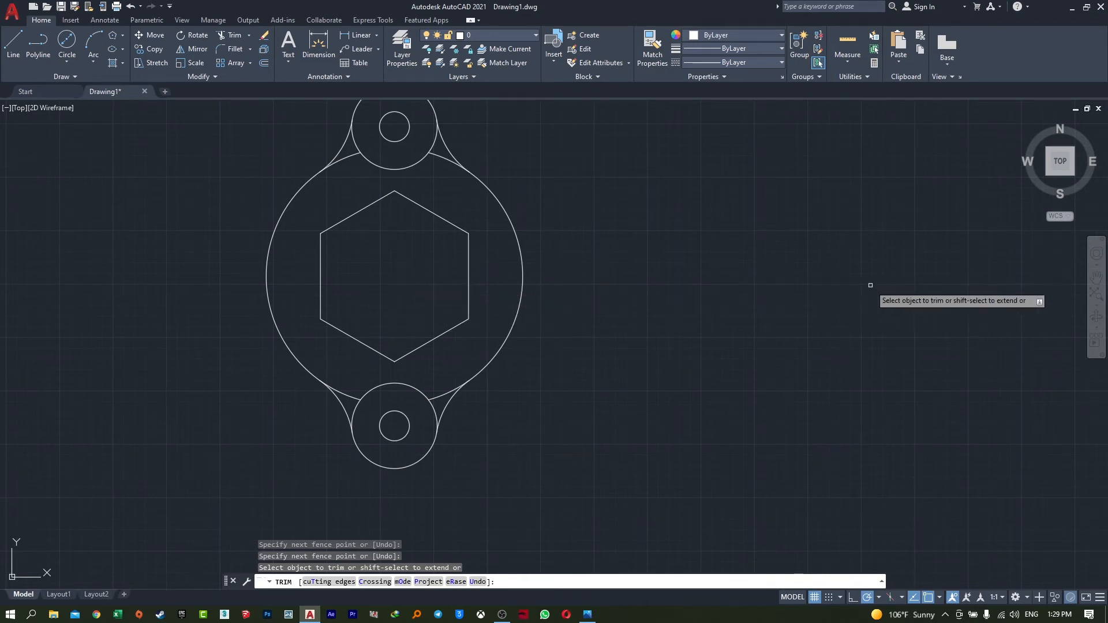
pyautogui.moveTo(870, 287); pyautogui.dragTo(616, 323, button='middle')
pyautogui.scroll(-2, 621, 304)
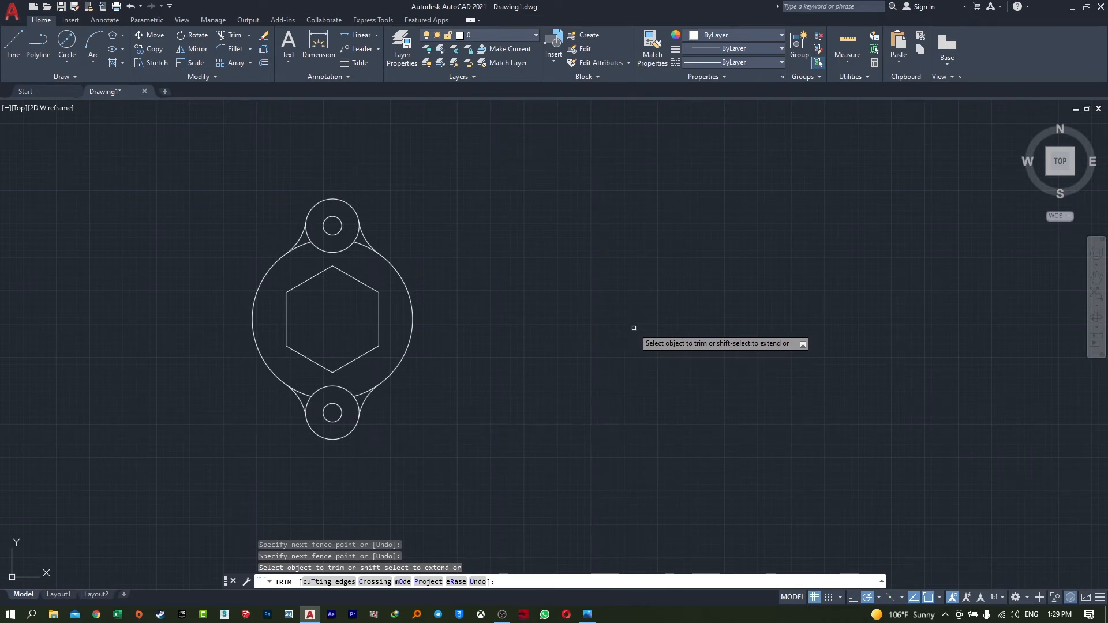
# Step: With Ortho on, draw a 110 mm horizontal line from the hexagon's center toward the right-hand side of the plate
pyautogui.click(13, 44)
pyautogui.scroll(-3, 332, 323)
pyautogui.scroll(6, 321, 321)
pyautogui.scroll(-8, 321, 321)
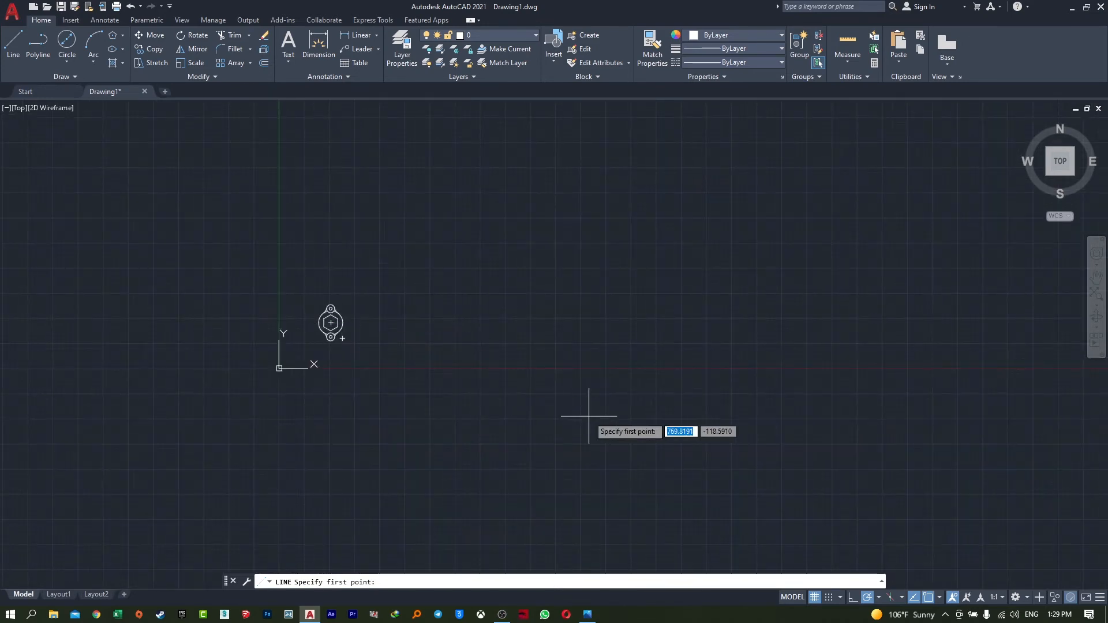
pyautogui.scroll(2, 589, 420)
pyautogui.moveTo(574, 526); pyautogui.dragTo(786, 568, button='middle')
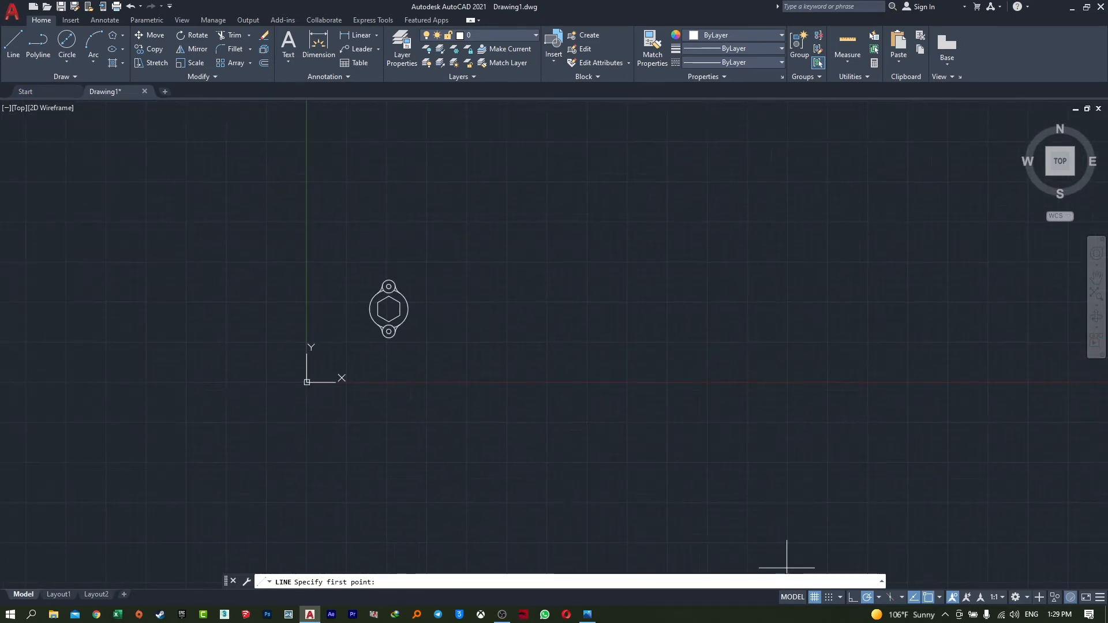
pyautogui.click(852, 597)
pyautogui.scroll(2, 389, 310)
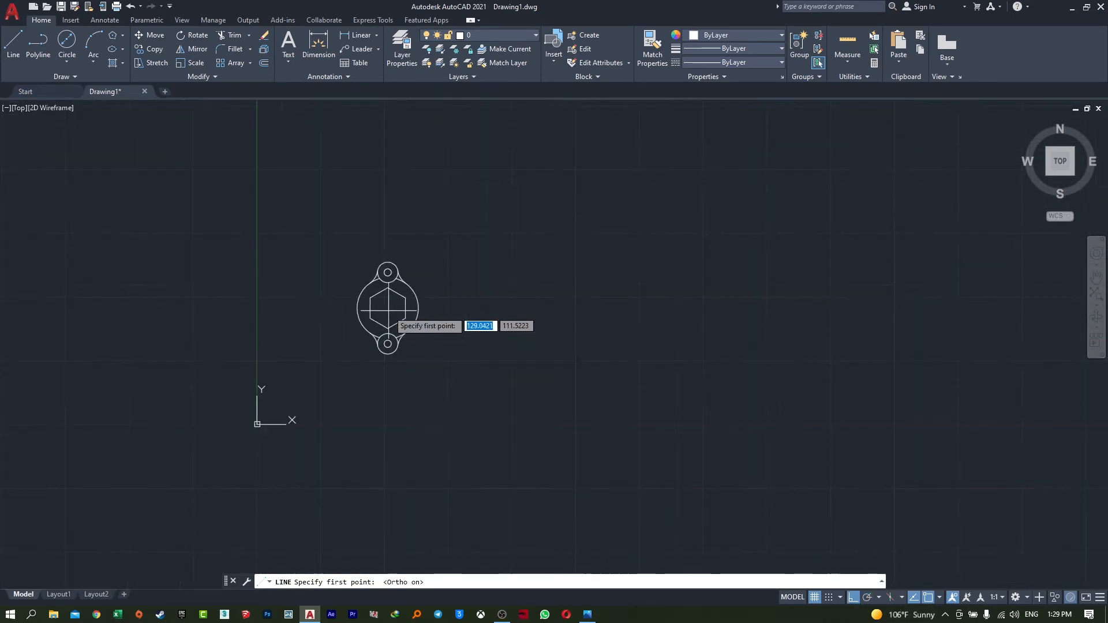
pyautogui.scroll(-2, 389, 310)
pyautogui.click(389, 310)
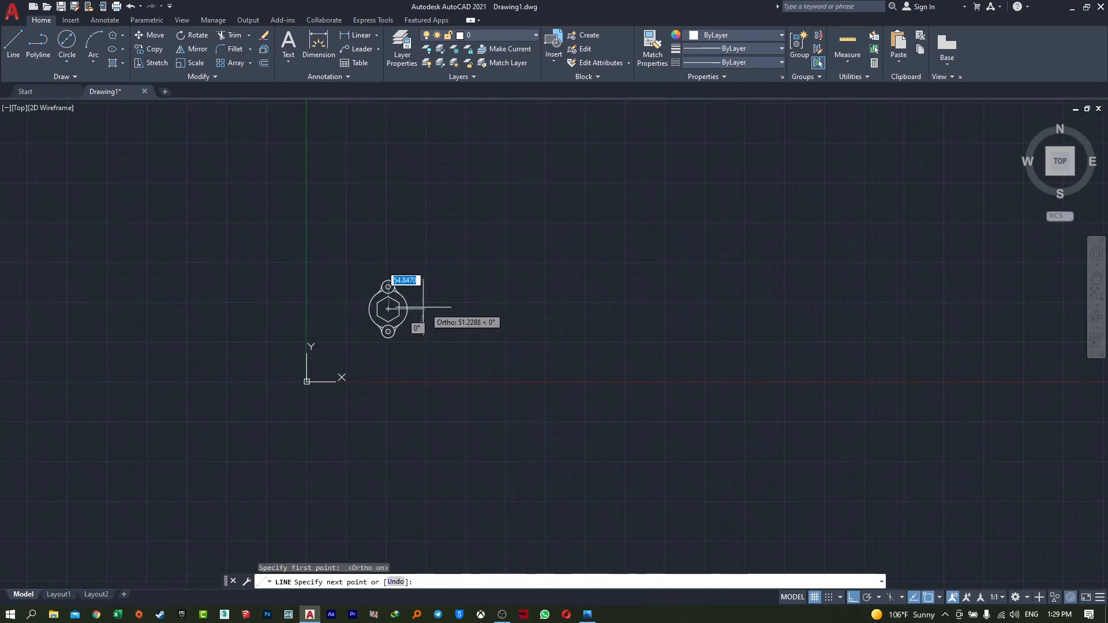
pyautogui.scroll(4, 441, 311)
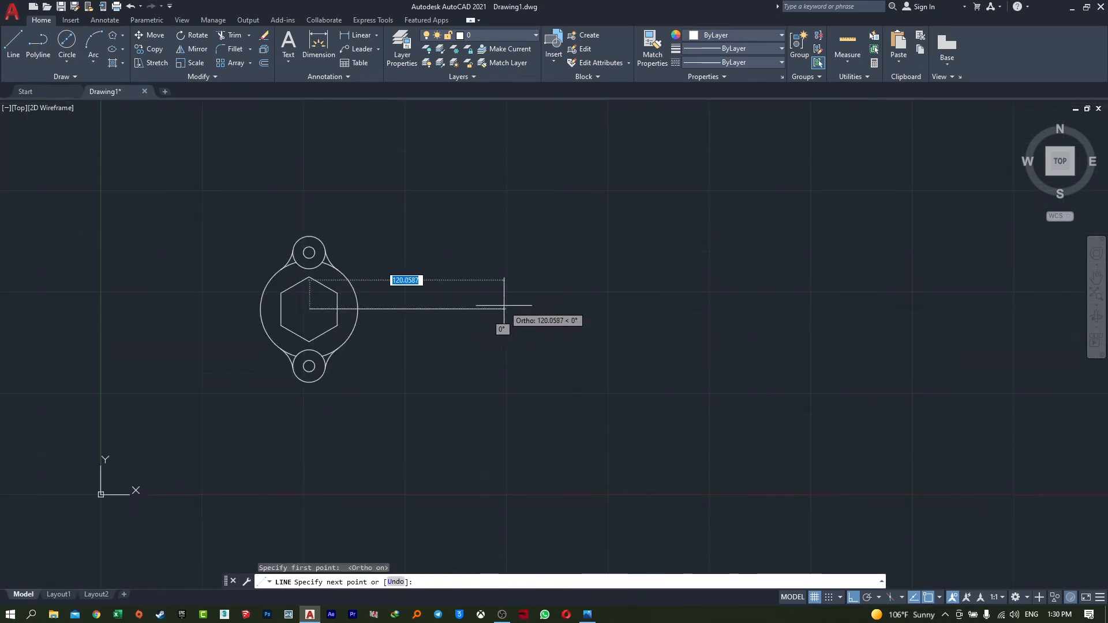
pyautogui.write('110')
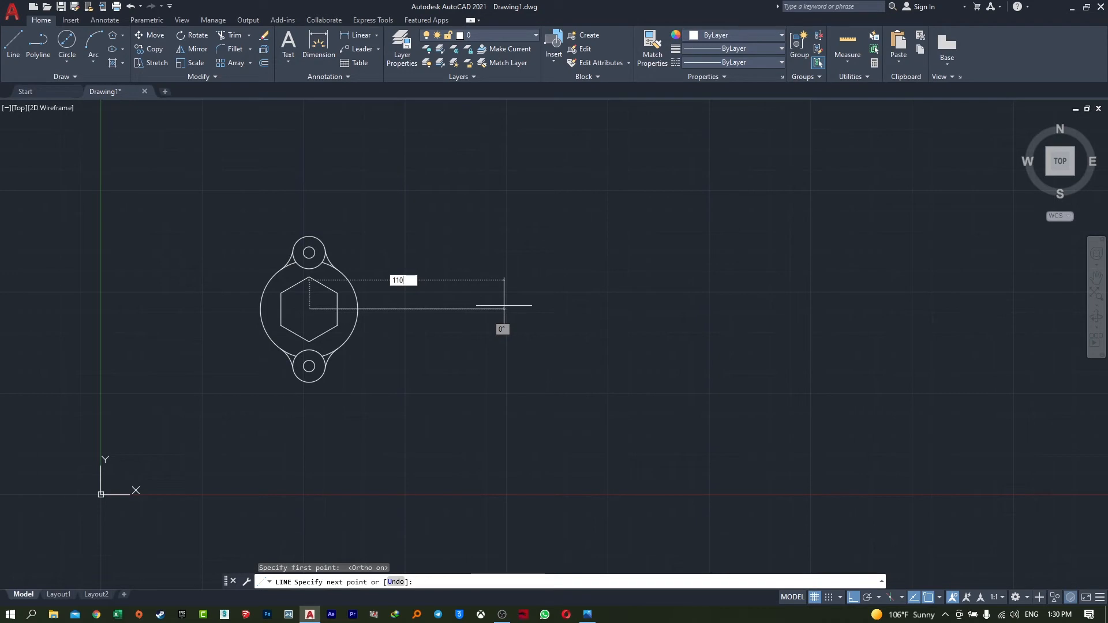
pyautogui.press('Return')
pyautogui.scroll(4, 492, 317)
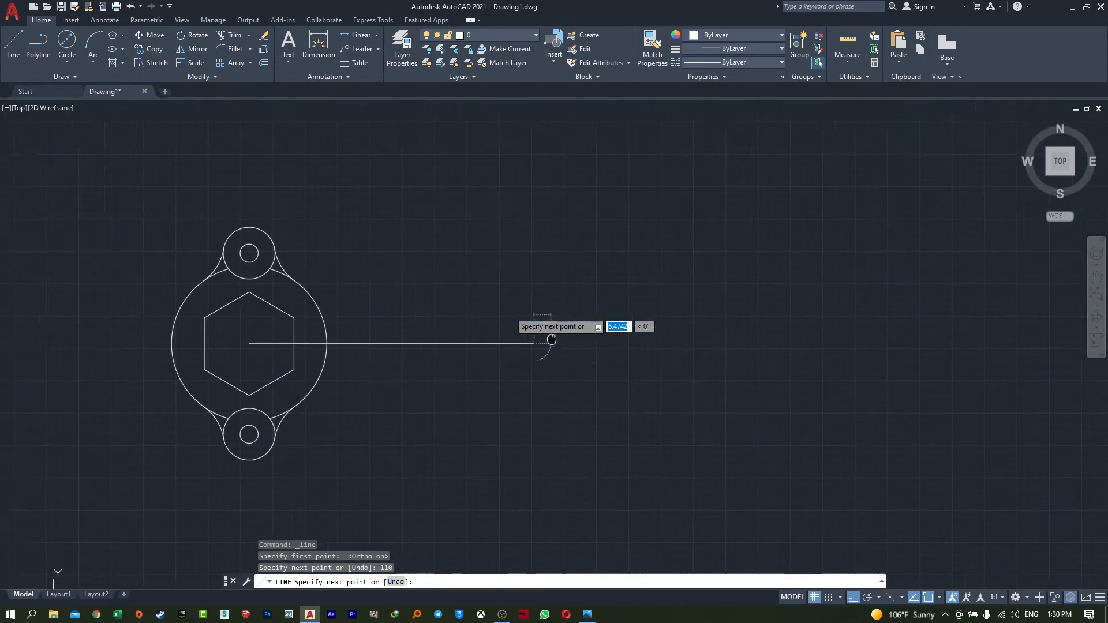
# Step: Draw a circle of radius 6 mm centered on the right end of the 110 mm line
pyautogui.click(67, 45)
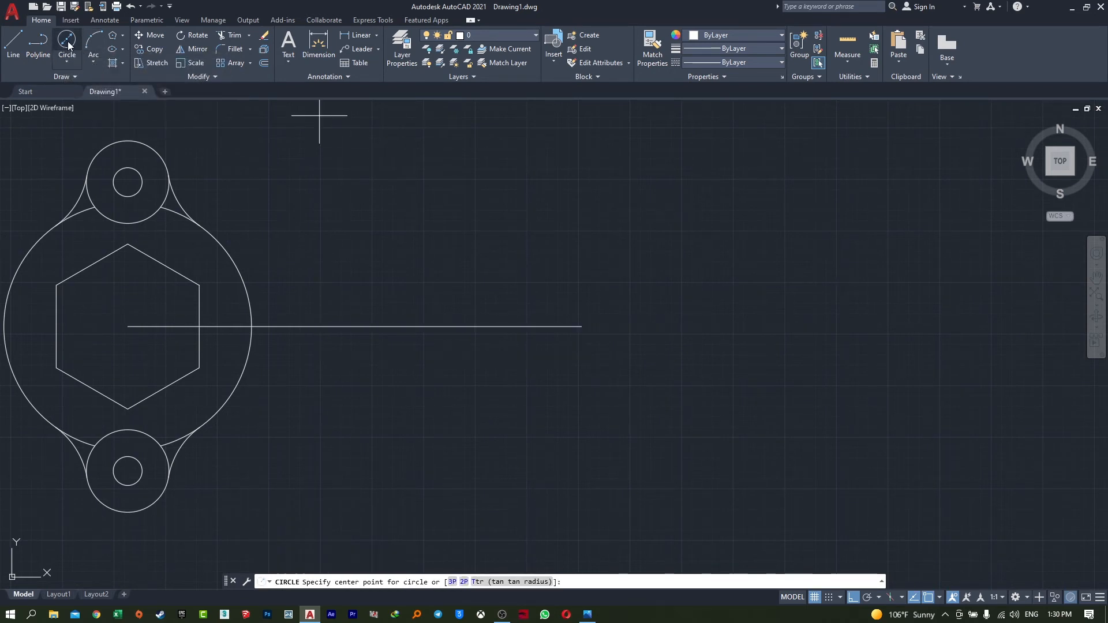
pyautogui.click(70, 59)
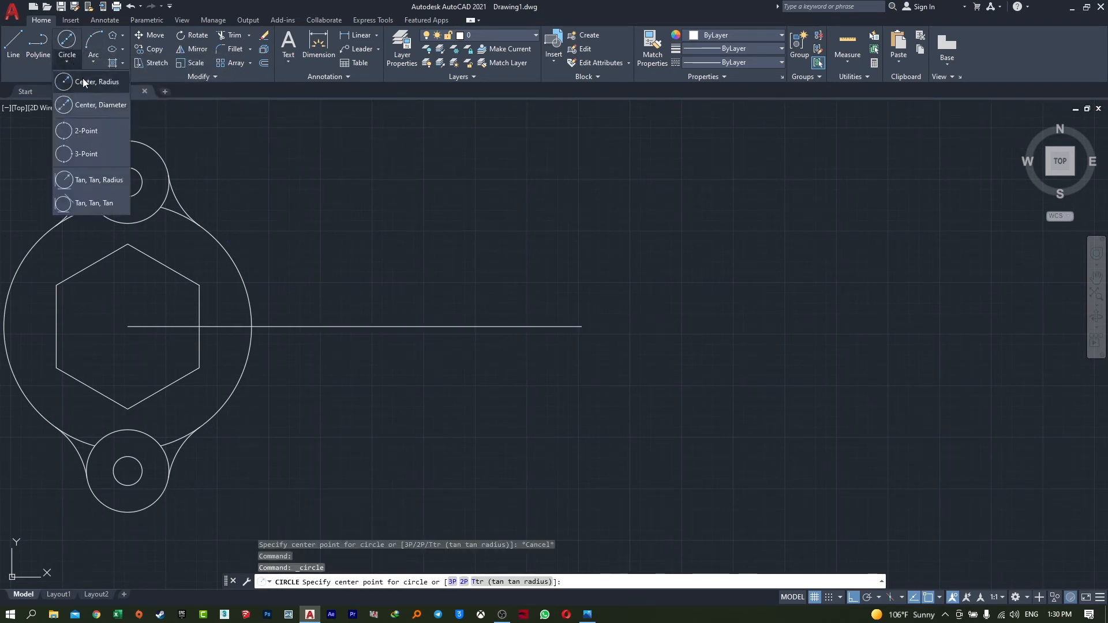
pyautogui.click(82, 77)
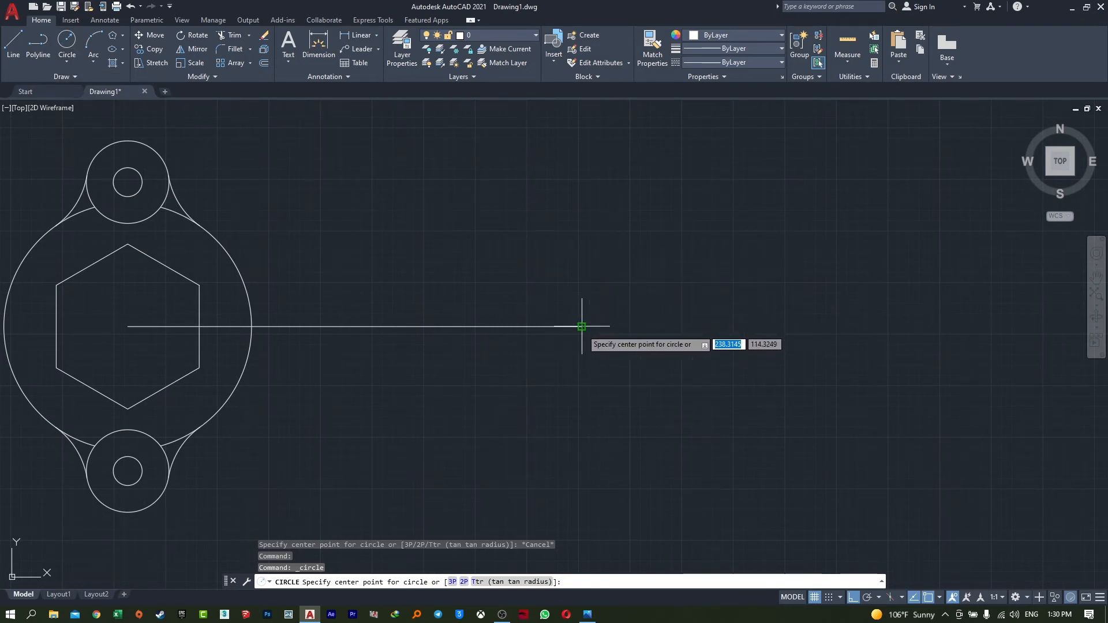
pyautogui.scroll(3, 581, 326)
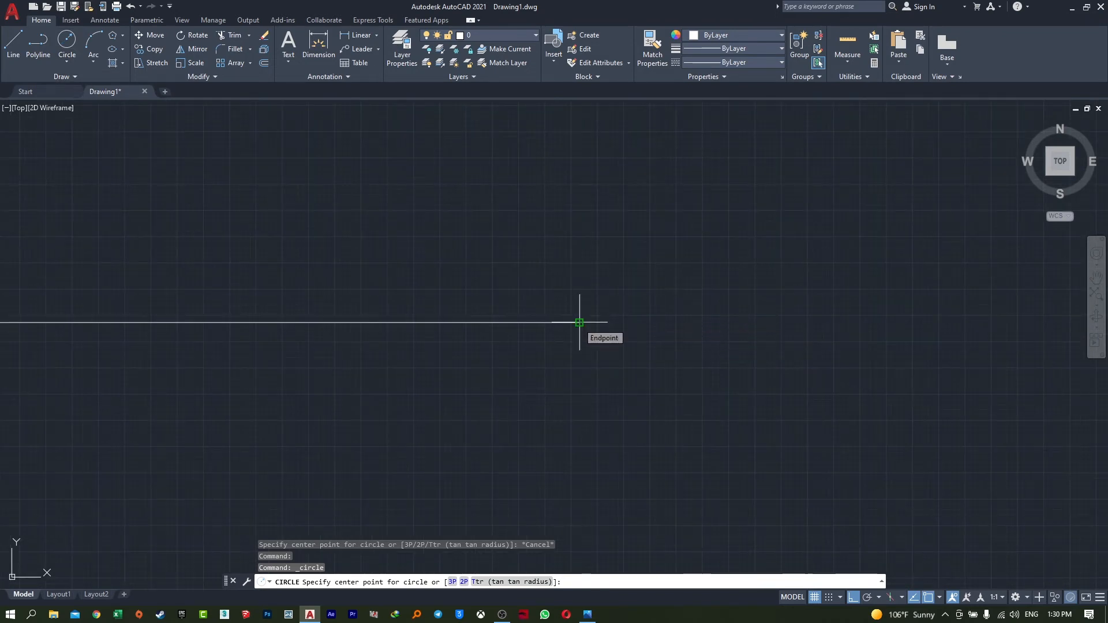
pyautogui.scroll(-3, 579, 323)
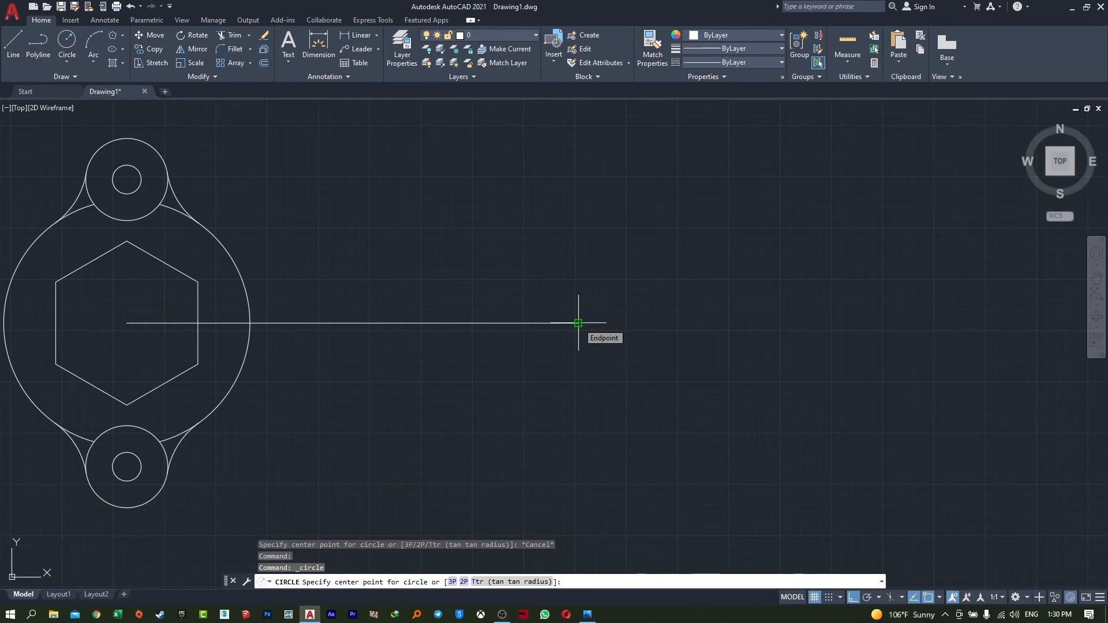
pyautogui.click(578, 323)
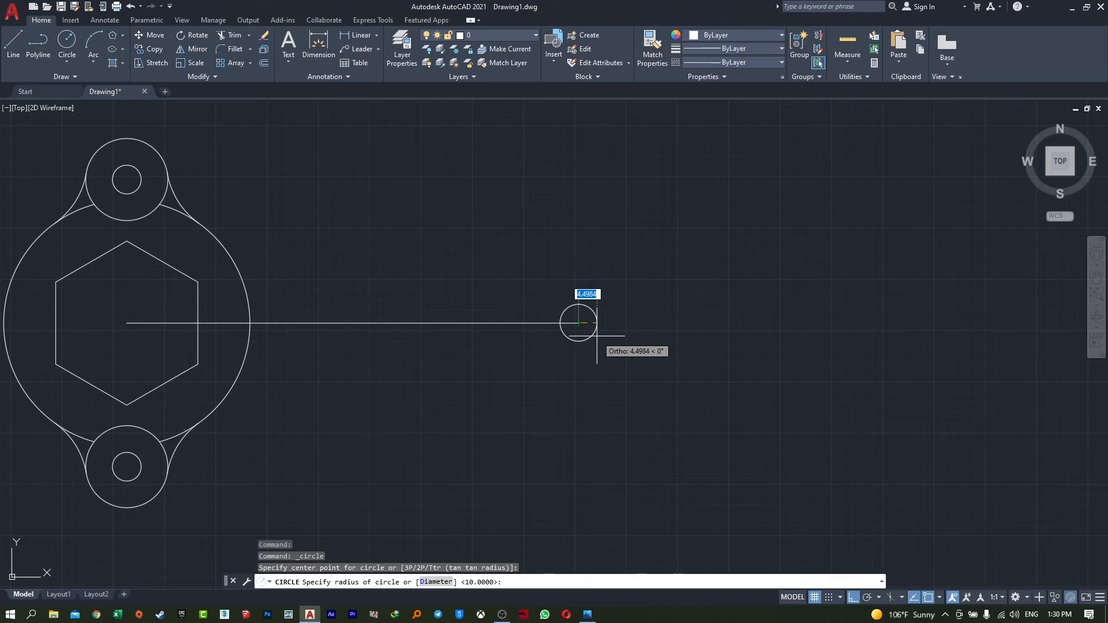
pyautogui.write('6')
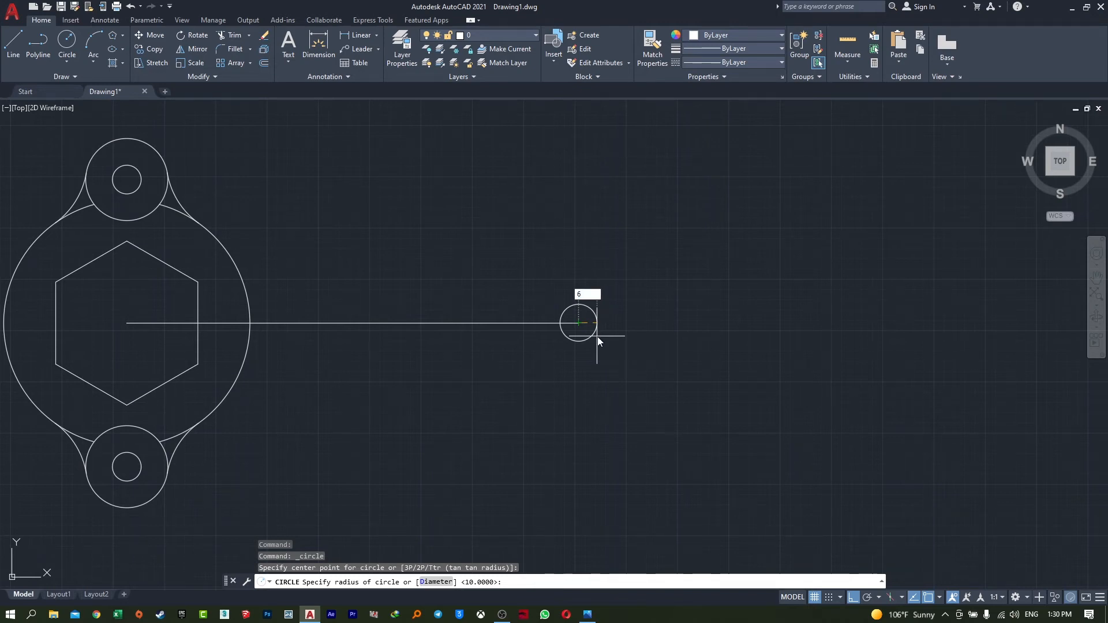
pyautogui.press('Return')
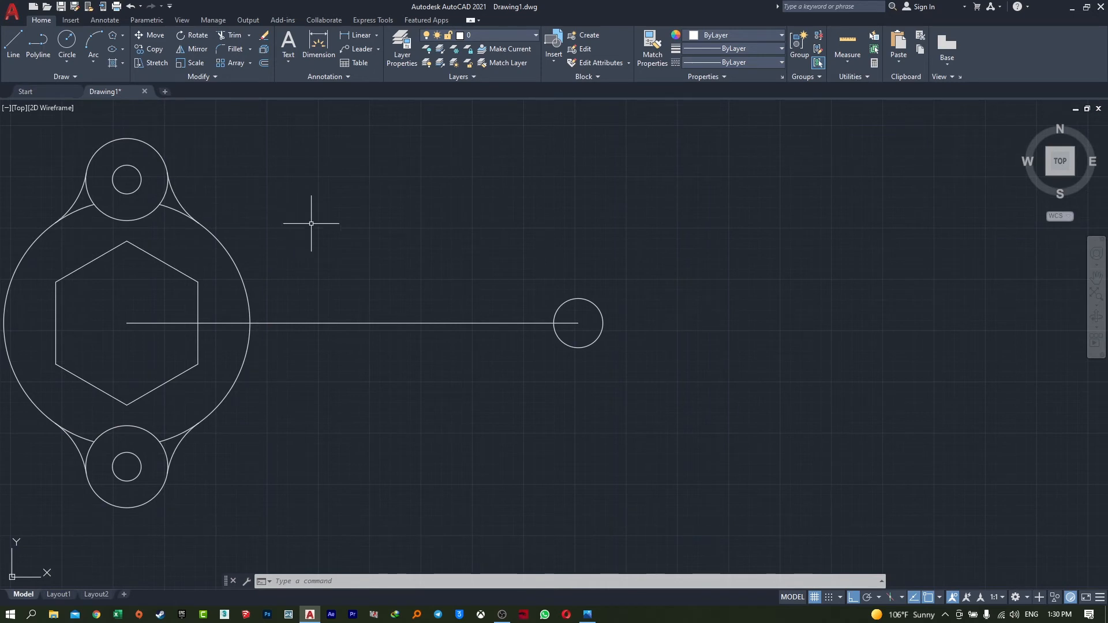
# Step: Draw a concentric circle of diameter 31 mm around the 6 mm radius circle
pyautogui.click(66, 39)
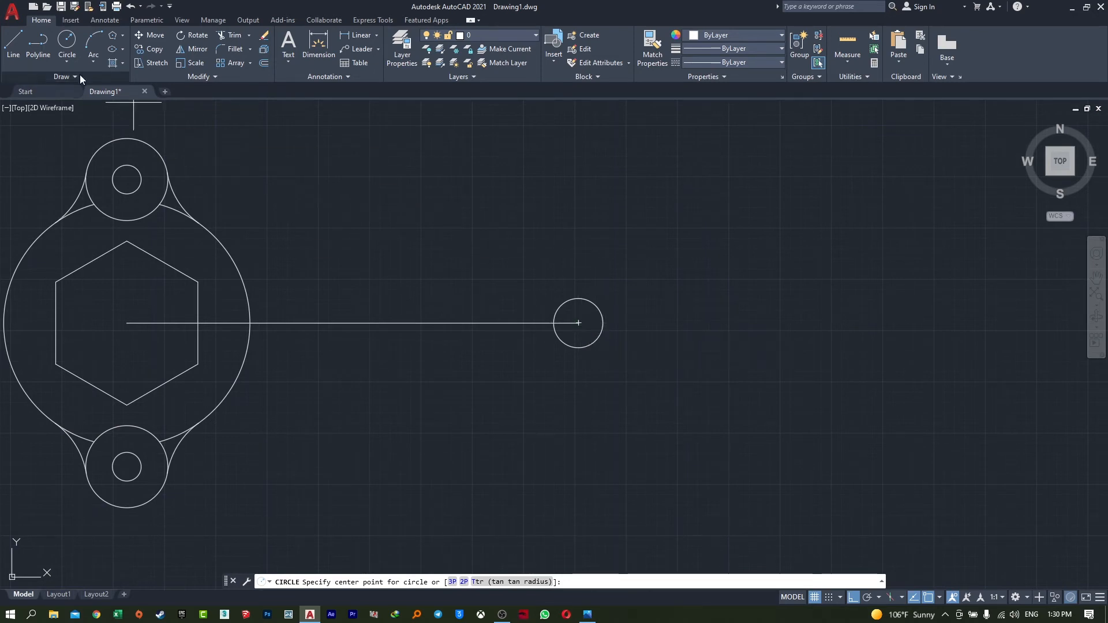
pyautogui.click(64, 56)
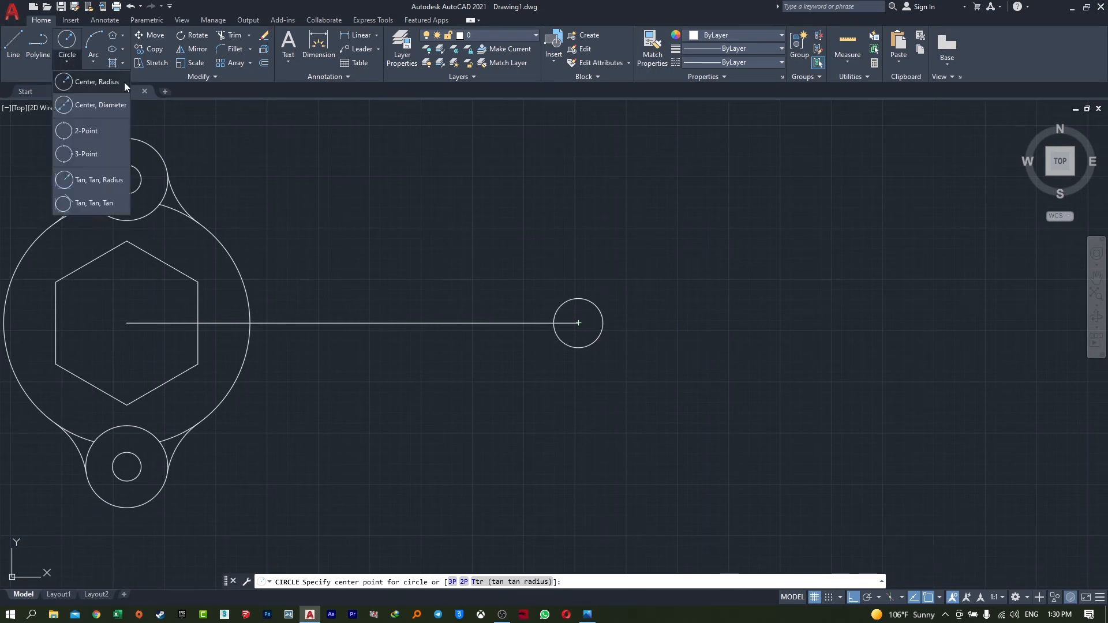
pyautogui.click(81, 109)
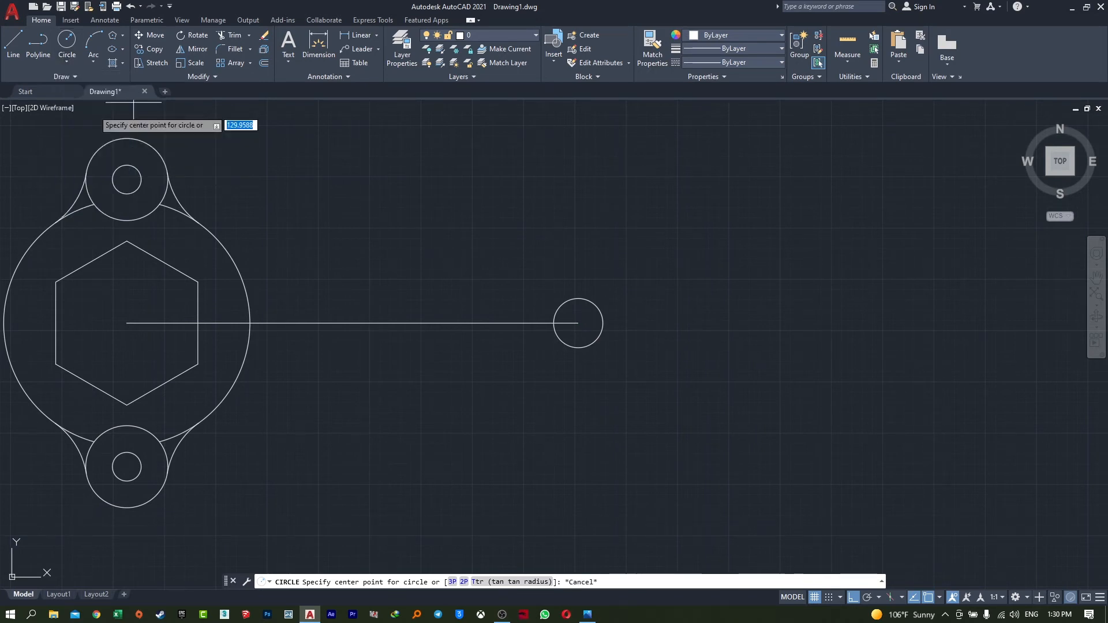
pyautogui.click(578, 323)
pyautogui.write('31')
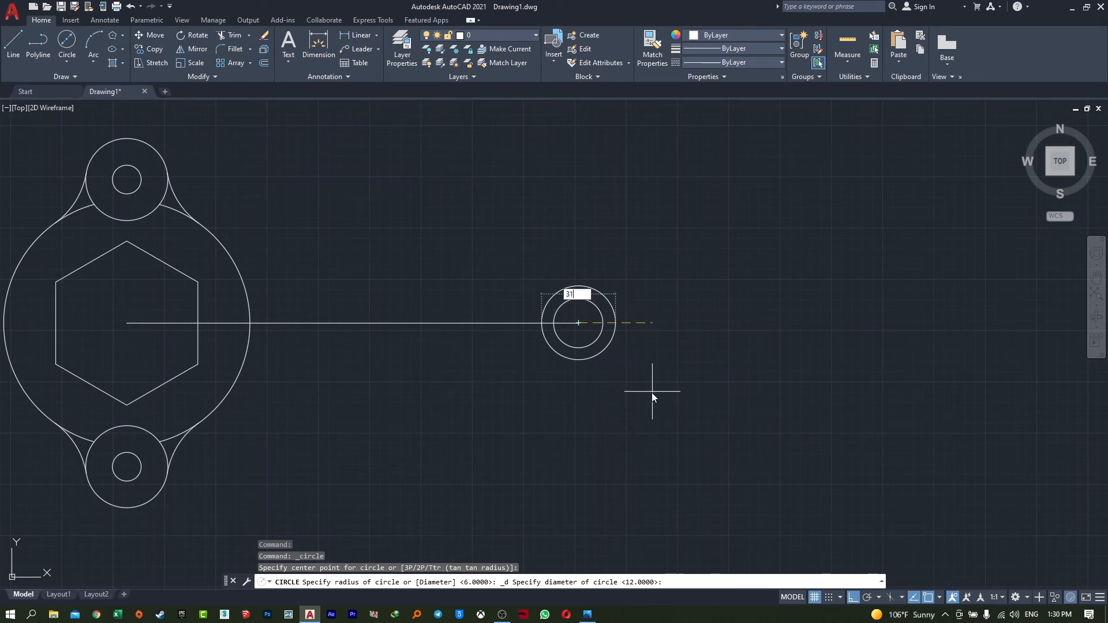
pyautogui.press('Return')
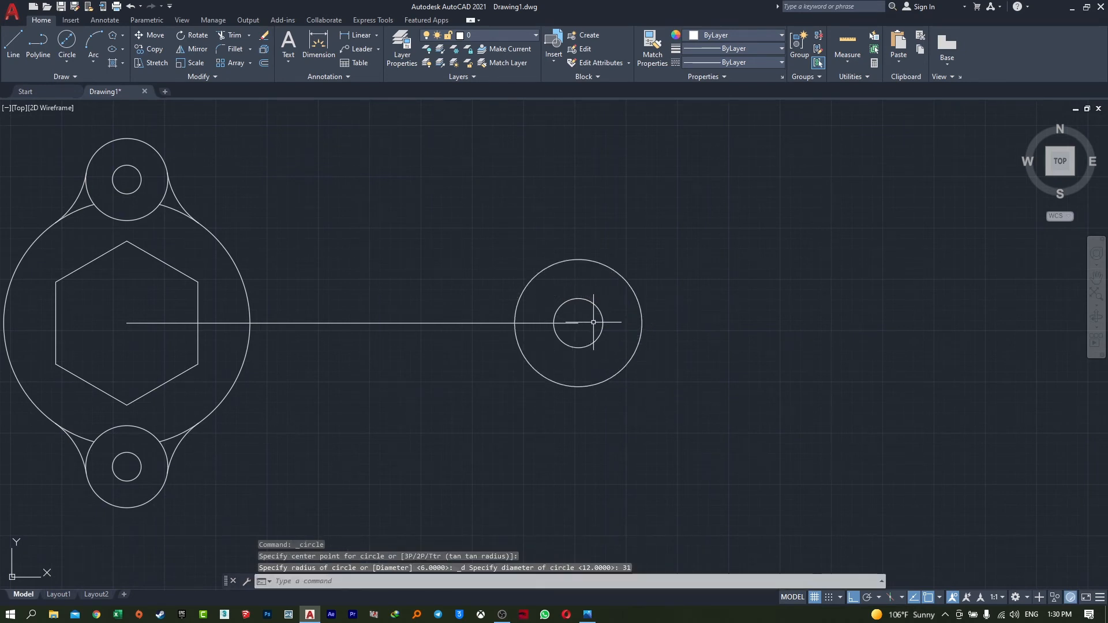
# Step: Consult the reference photo in Photos for the dimensions locating the upper right lug, and return to the AutoCAD drawing
pyautogui.moveTo(593, 322)
pyautogui.mouseDown(button='middle')
pyautogui.moveTo(708, 315)
pyautogui.moveTo(693, 347)
pyautogui.mouseUp(button='middle')
pyautogui.moveTo(1107, 125); pyautogui.dragTo(528, 64)
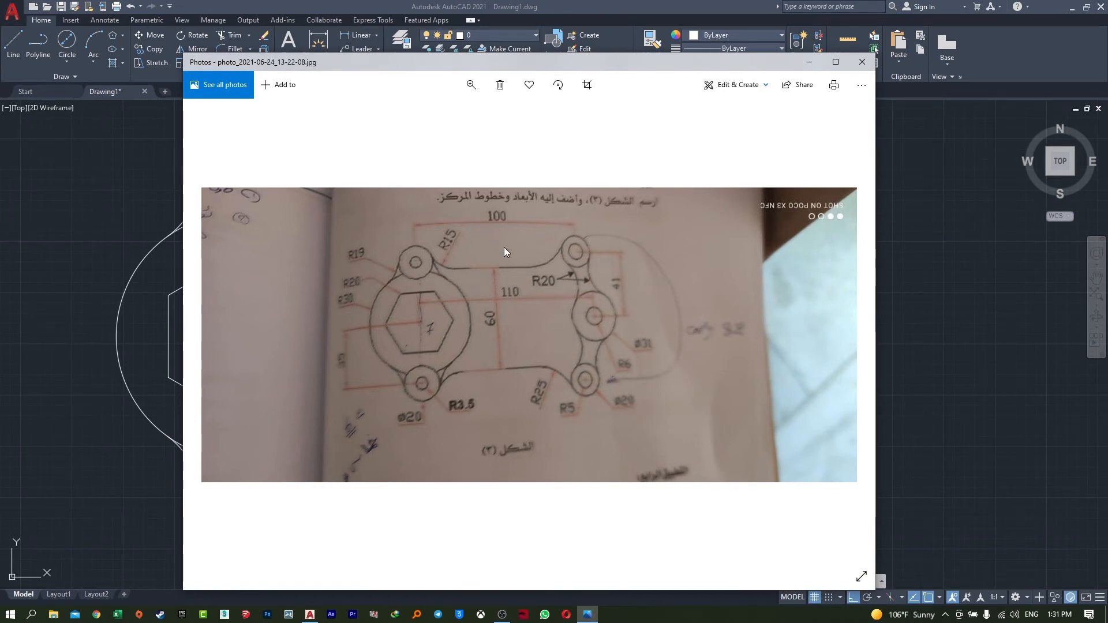
pyautogui.scroll(-1, 555, 248)
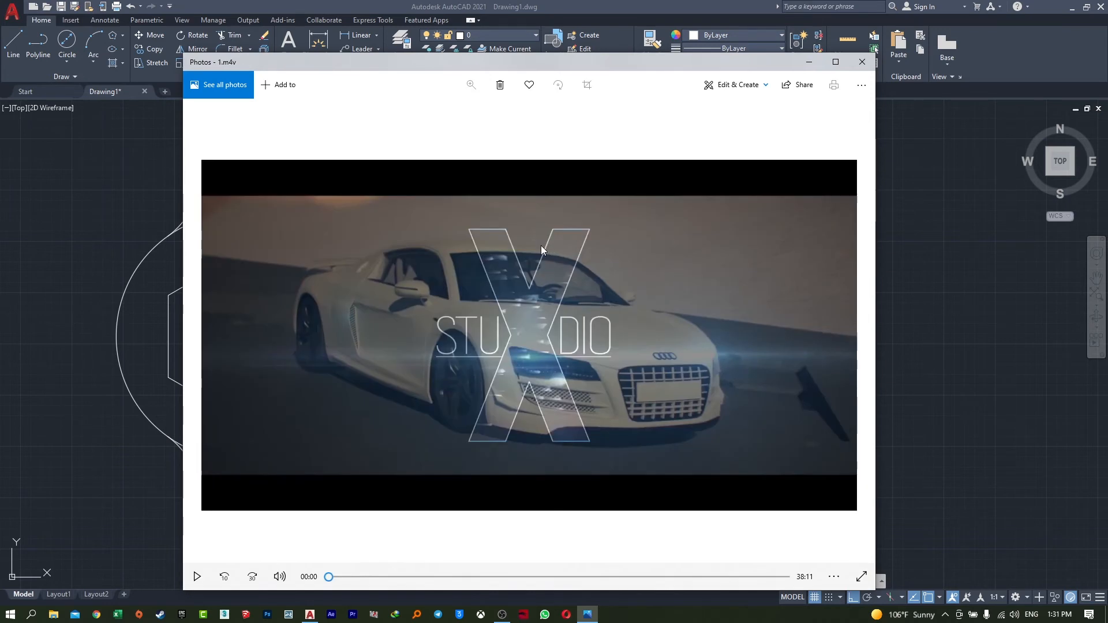
pyautogui.scroll(1, 542, 245)
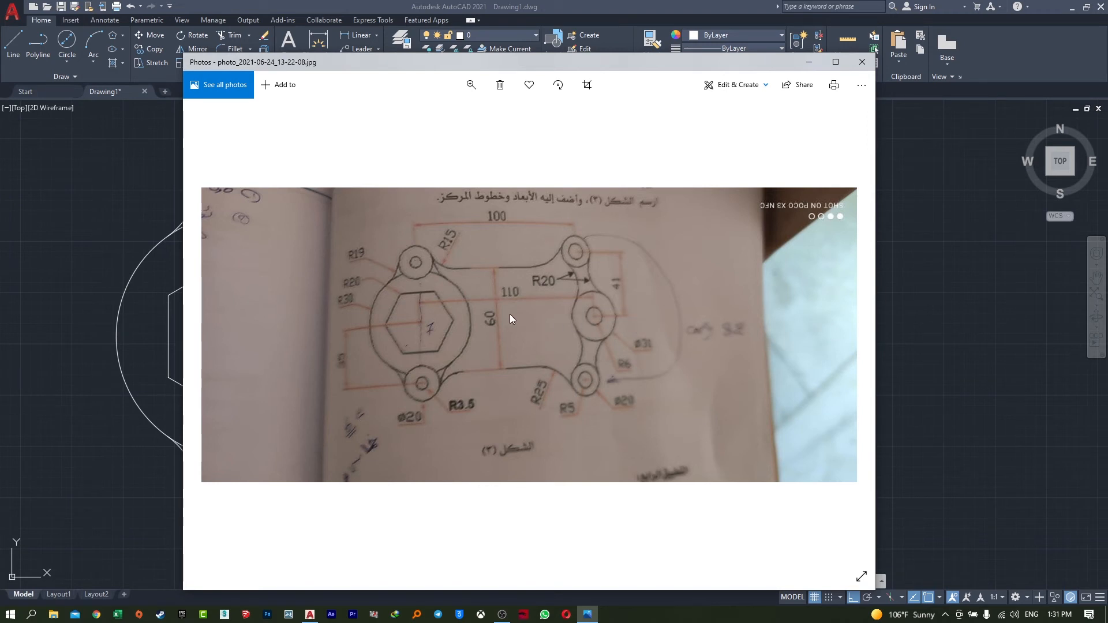
pyautogui.moveTo(620, 64); pyautogui.dragTo(824, 92)
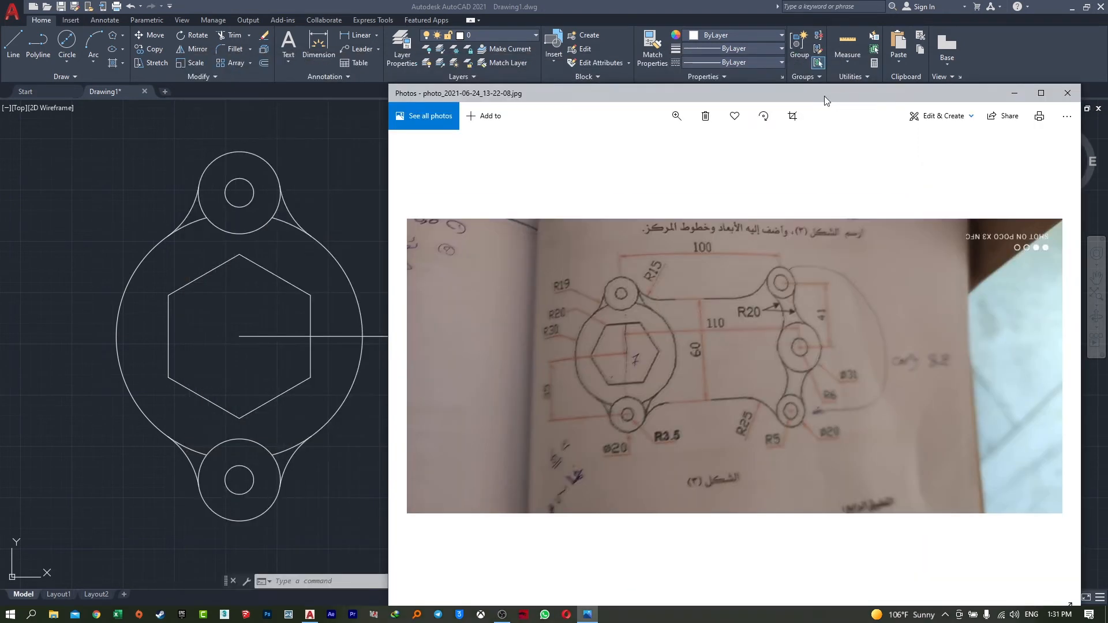
pyautogui.click(1013, 89)
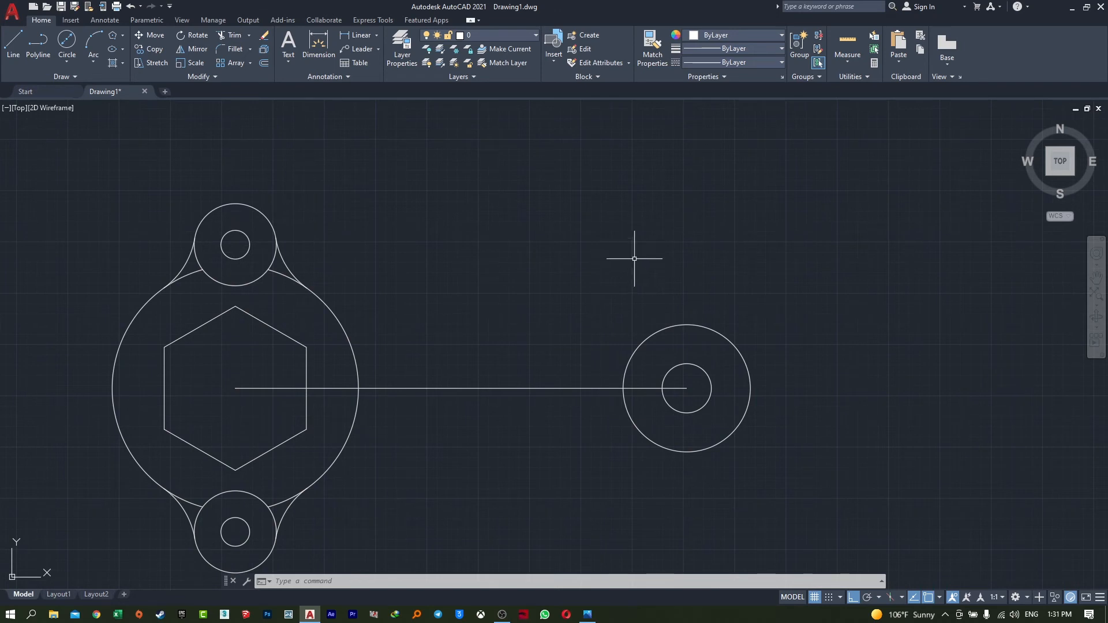
# Step: Draw a 100 mm horizontal line to the right from the center of the flange's upper small circle
pyautogui.click(13, 44)
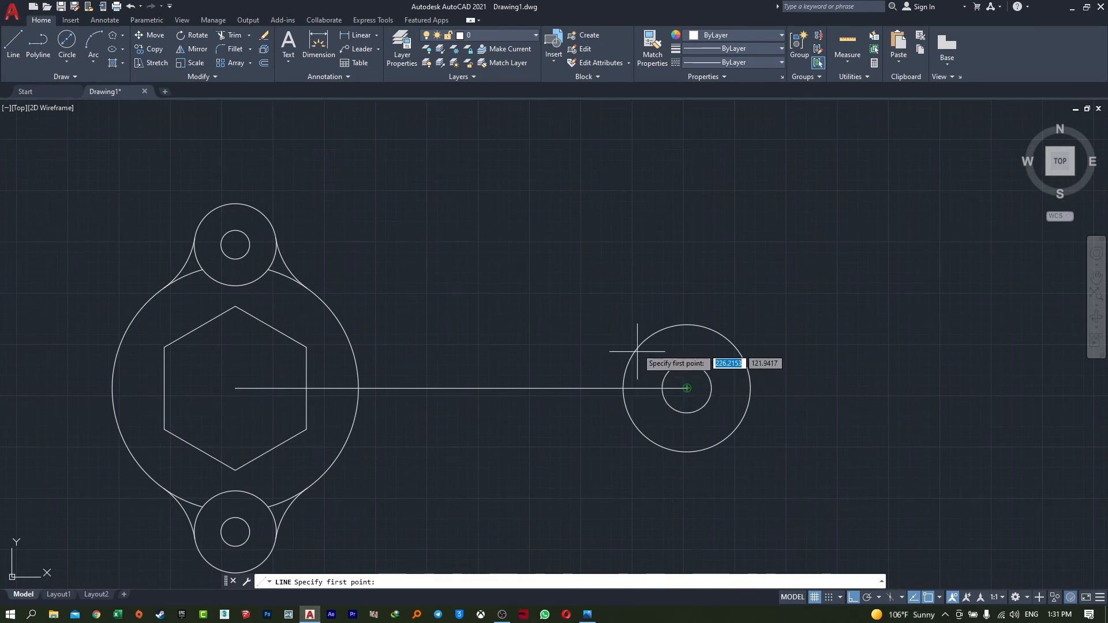
pyautogui.click(235, 244)
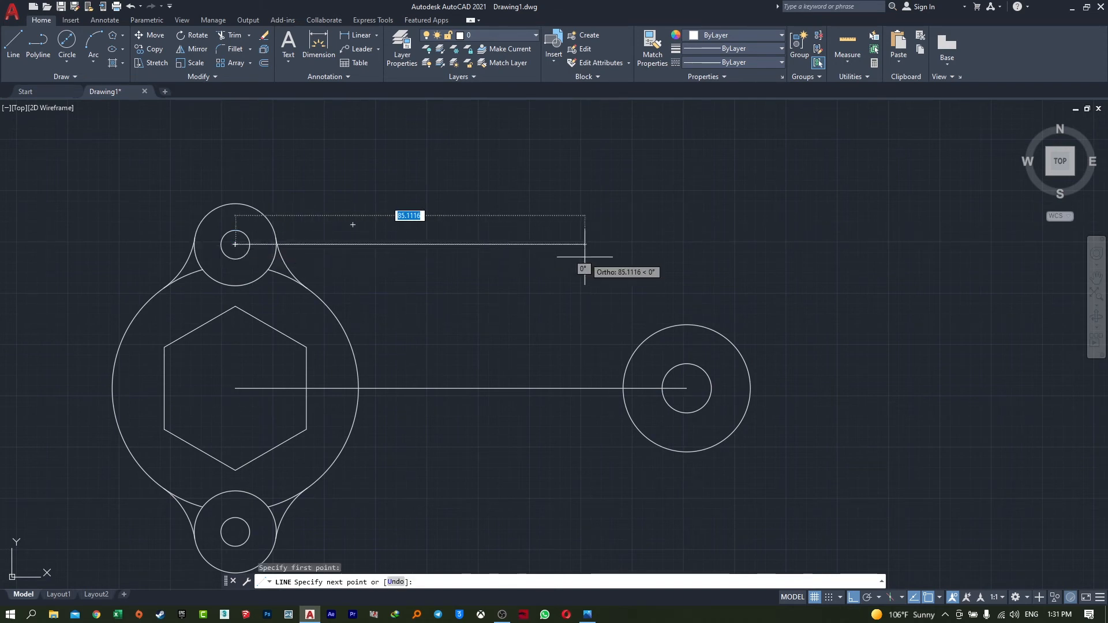
pyautogui.write('1')
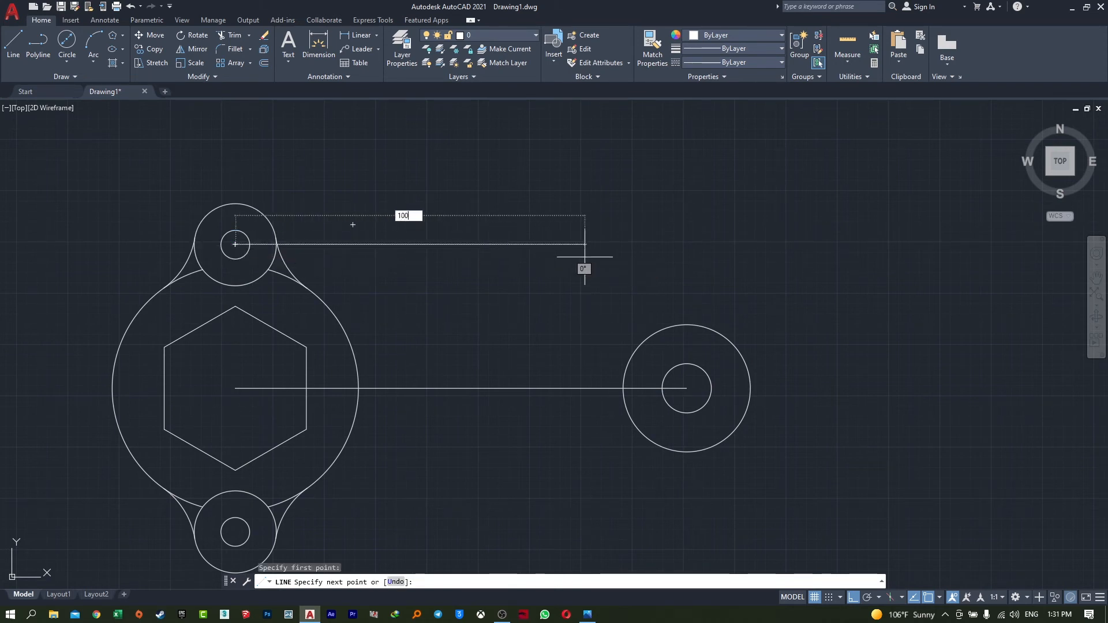
pyautogui.write('00')
pyautogui.press('Return')
pyautogui.press('Return')
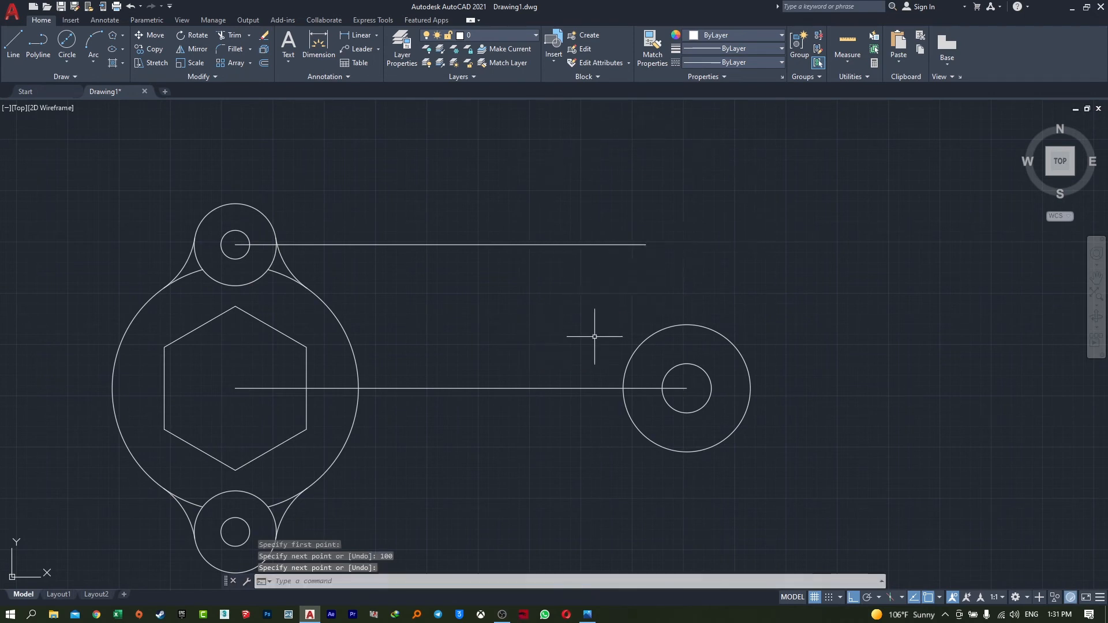
pyautogui.scroll(-2, 594, 336)
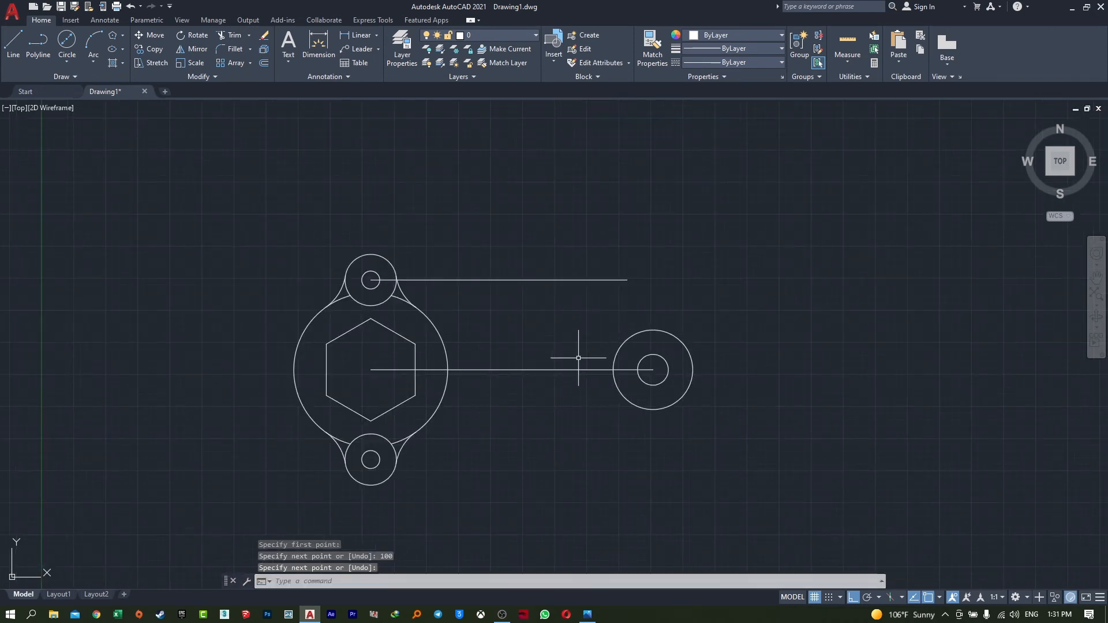
pyautogui.moveTo(586, 361); pyautogui.dragTo(617, 352, button='middle')
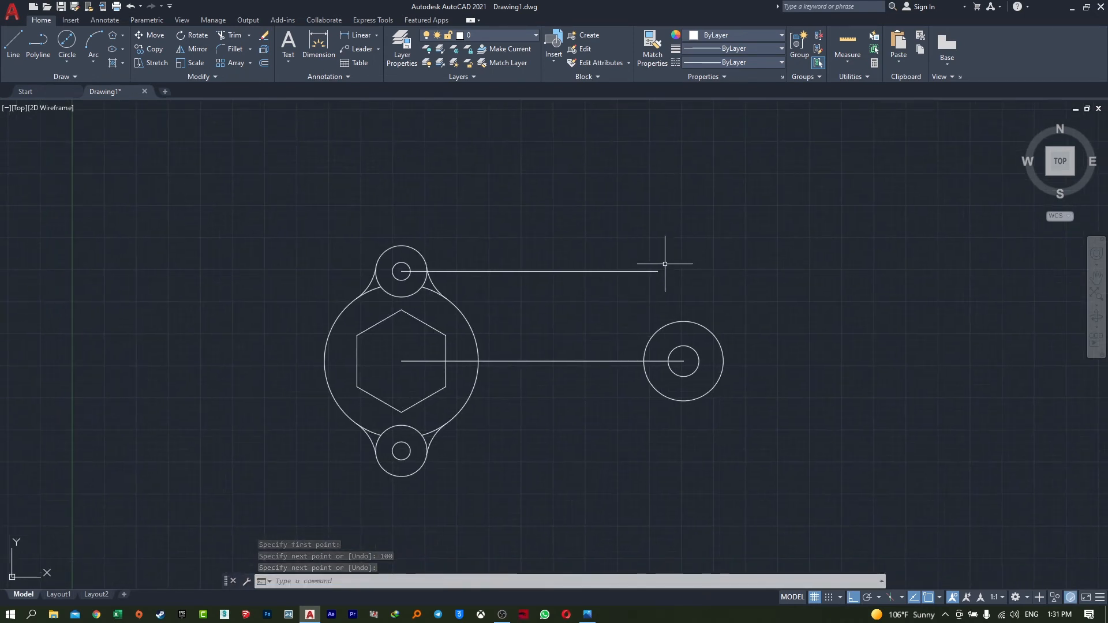
pyautogui.moveTo(651, 275); pyautogui.dragTo(616, 282, button='middle')
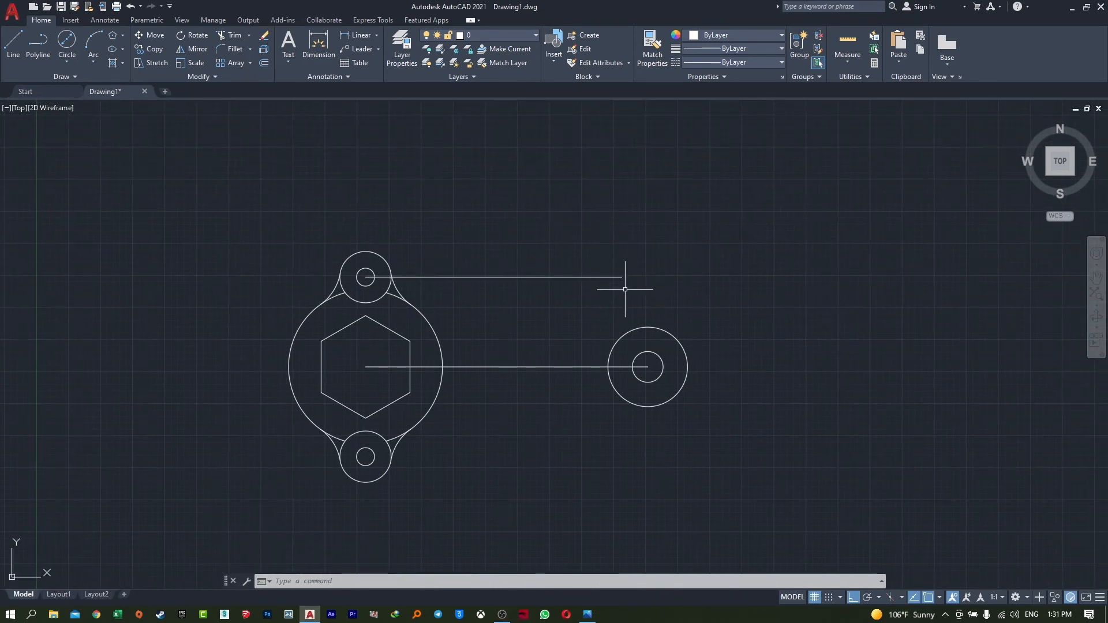
# Step: Draw a circle of diameter 5 mm centered on the right end of the 100 mm line
pyautogui.scroll(3, 629, 312)
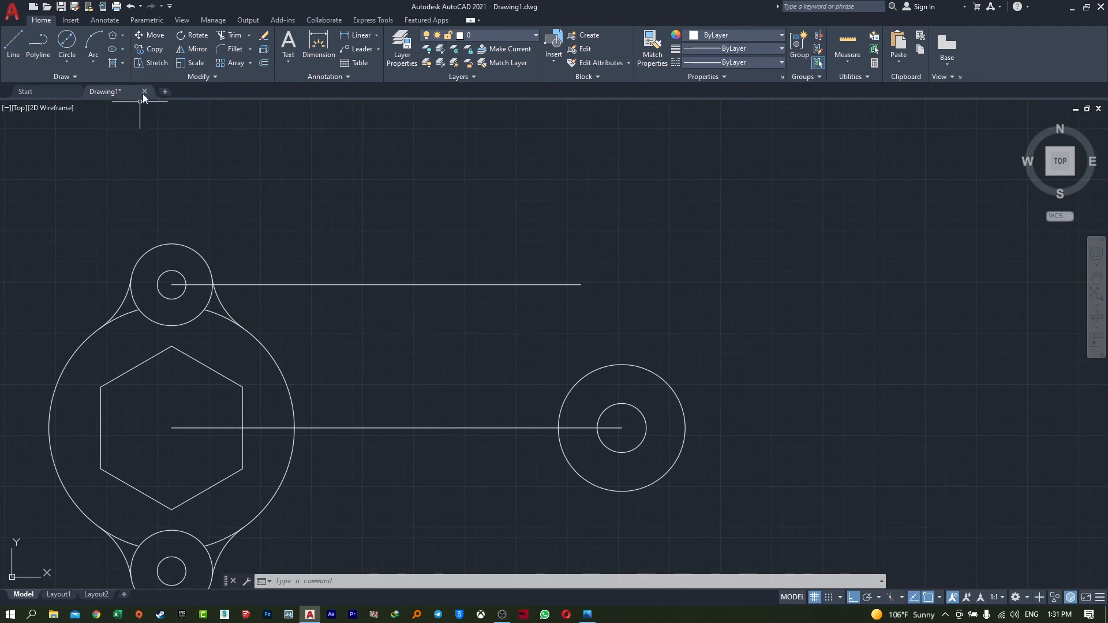
pyautogui.click(68, 46)
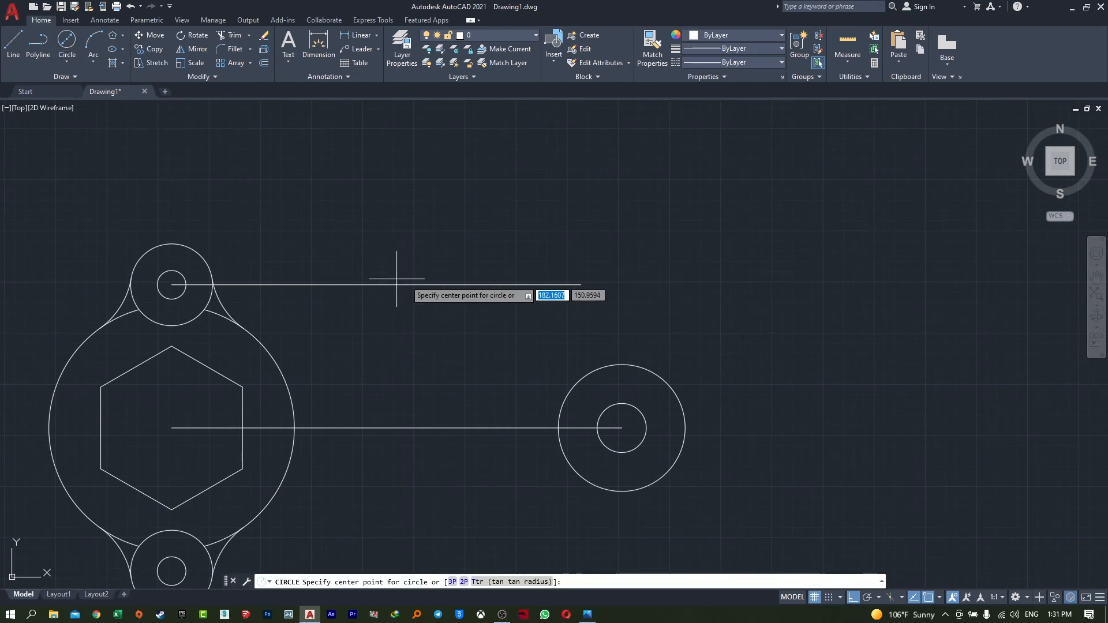
pyautogui.click(579, 285)
pyautogui.write('5')
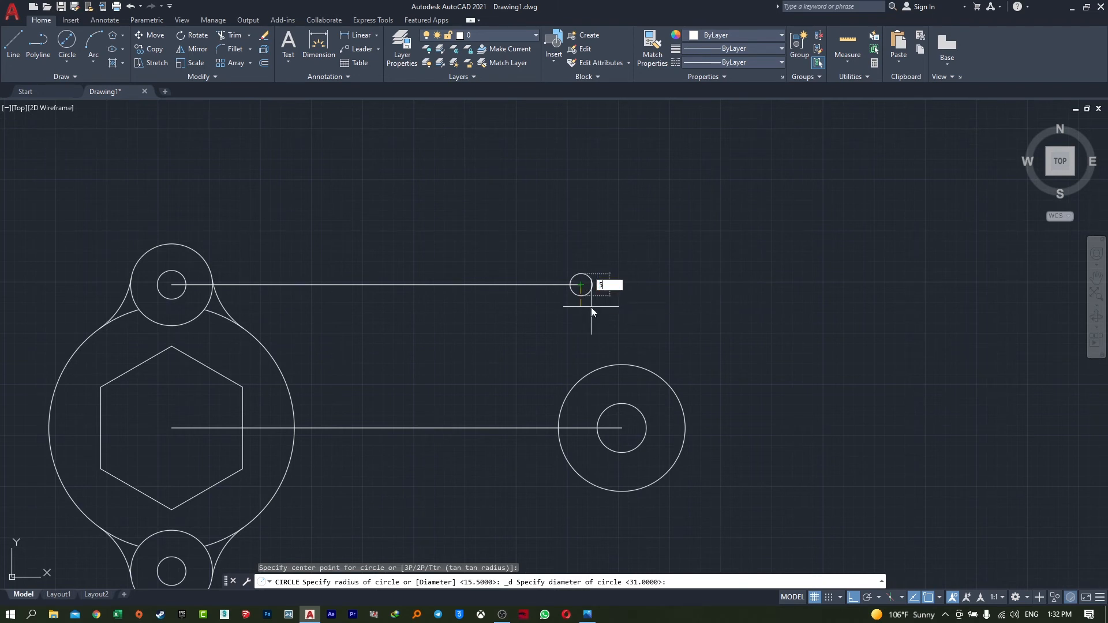
pyautogui.press('Return')
# Step: Undo the circle just drawn at the right end of the 100 mm line
pyautogui.scroll(2, 578, 268)
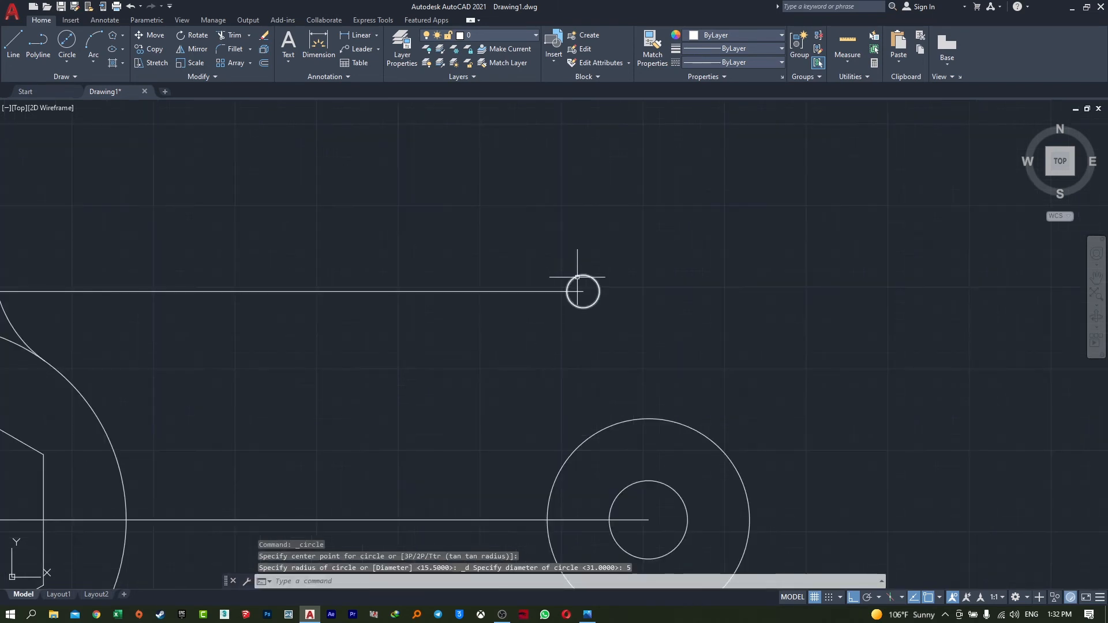
pyautogui.scroll(-2, 581, 283)
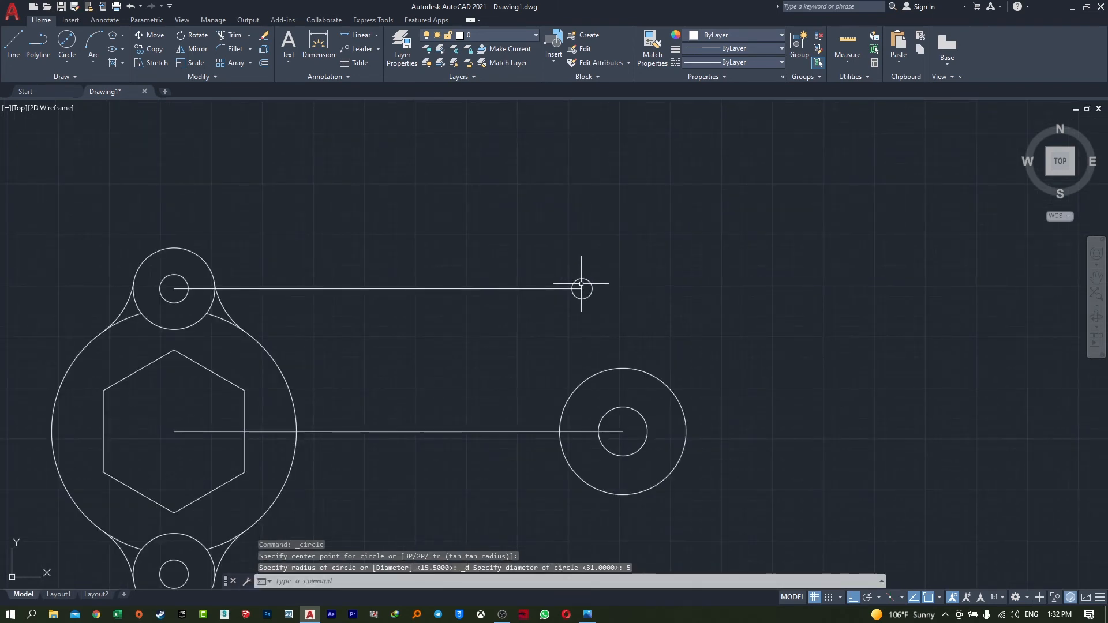
pyautogui.hotkey('ctrl', 'z')
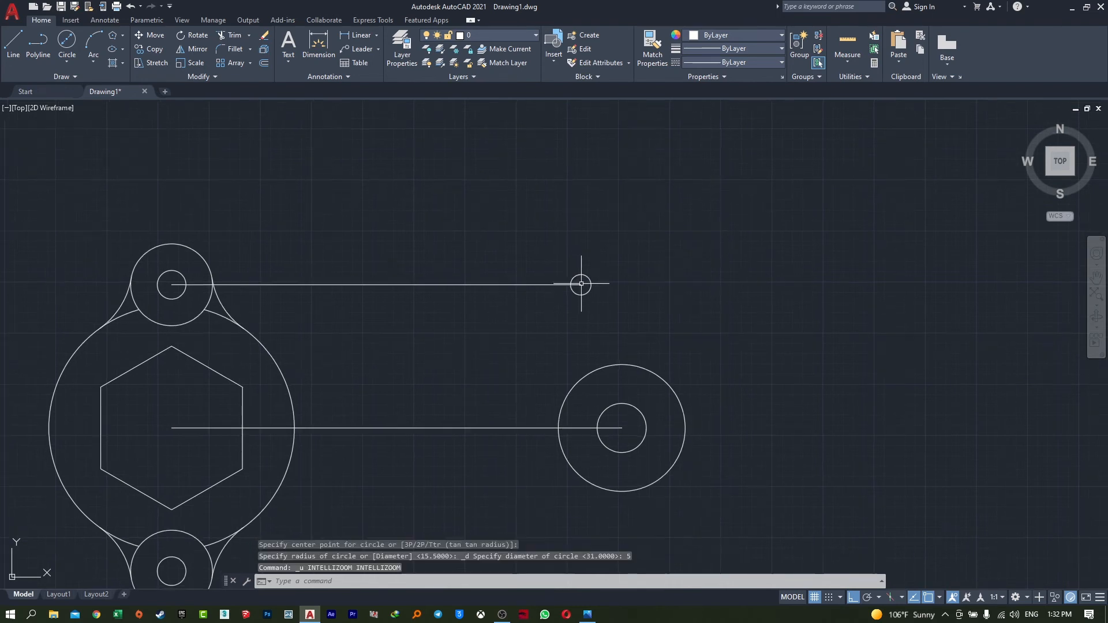
pyautogui.hotkey('ctrl', 'z')
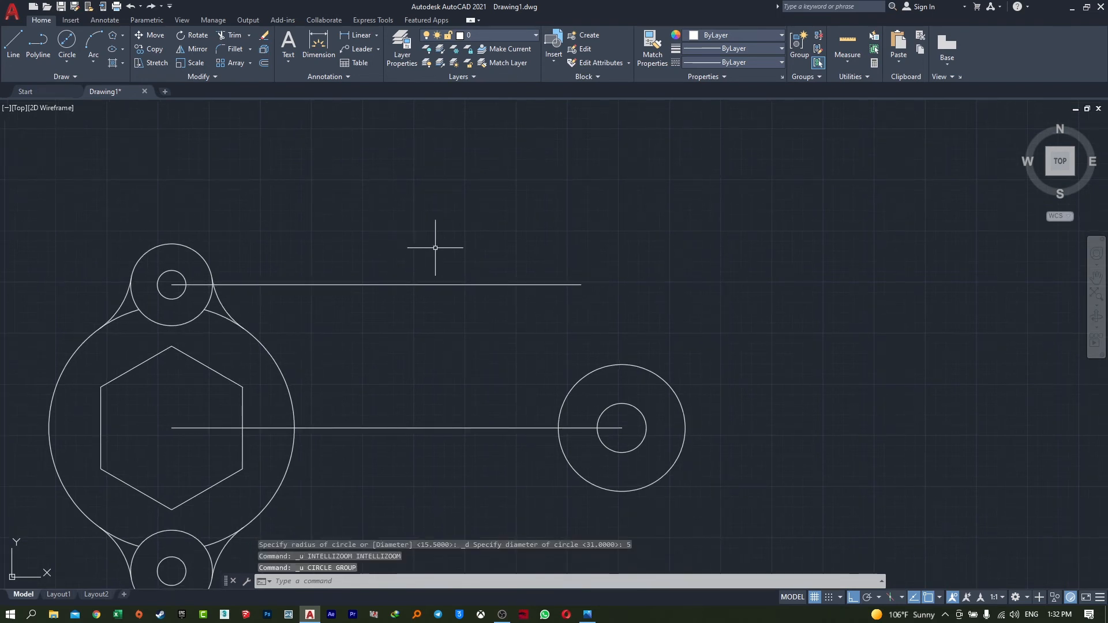
# Step: Draw a circle of radius 5 mm centered on the right end of the 100 mm line
pyautogui.click(74, 38)
pyautogui.click(71, 57)
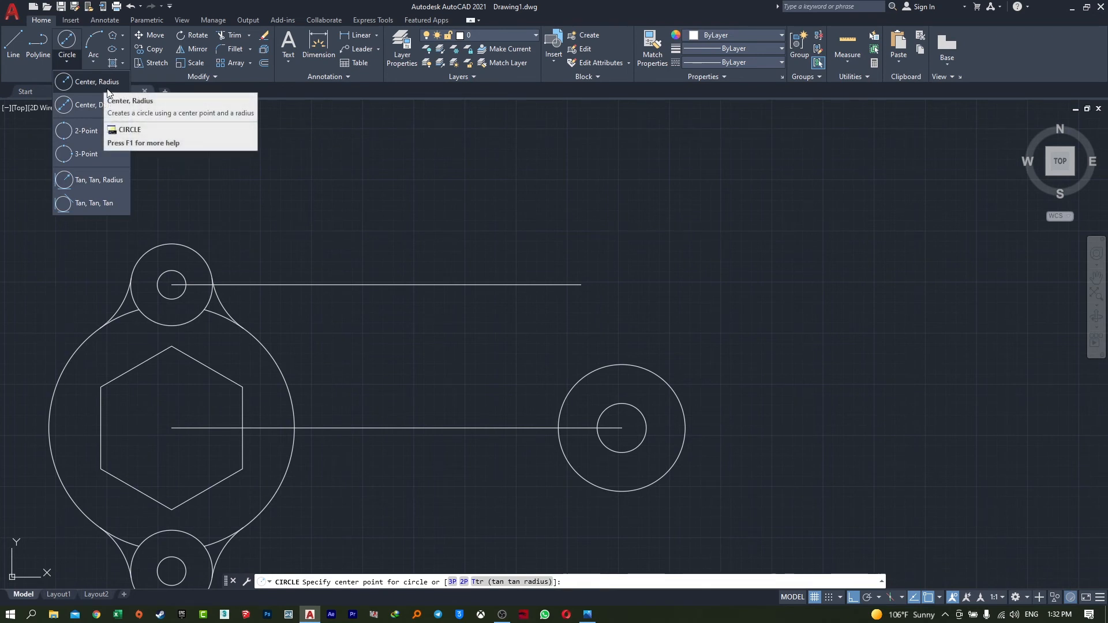
pyautogui.click(107, 91)
pyautogui.click(581, 285)
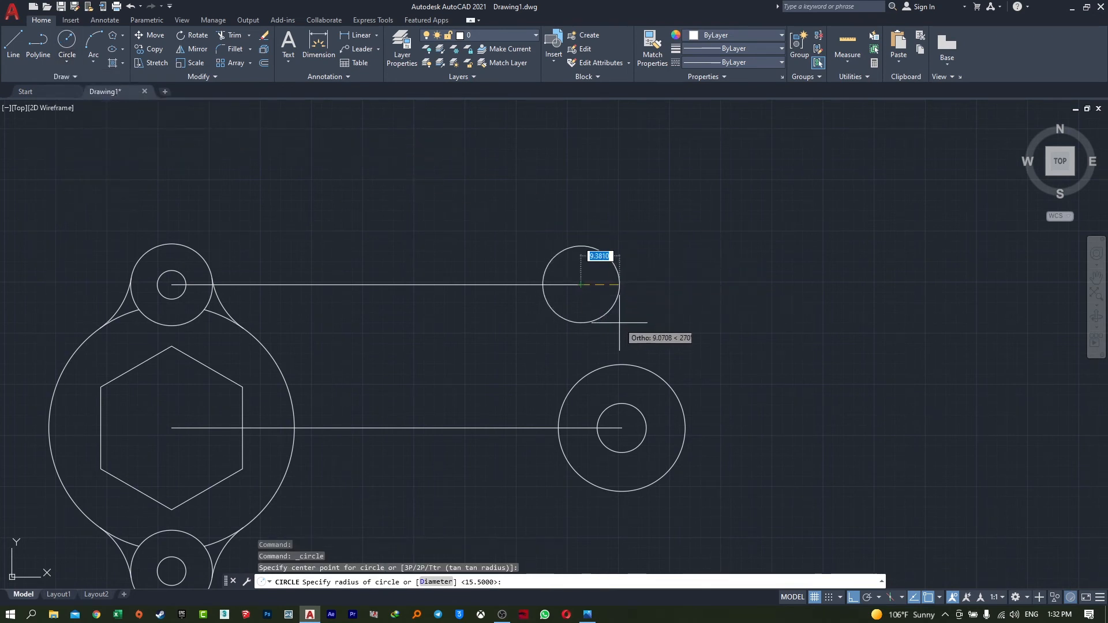
pyautogui.write('5')
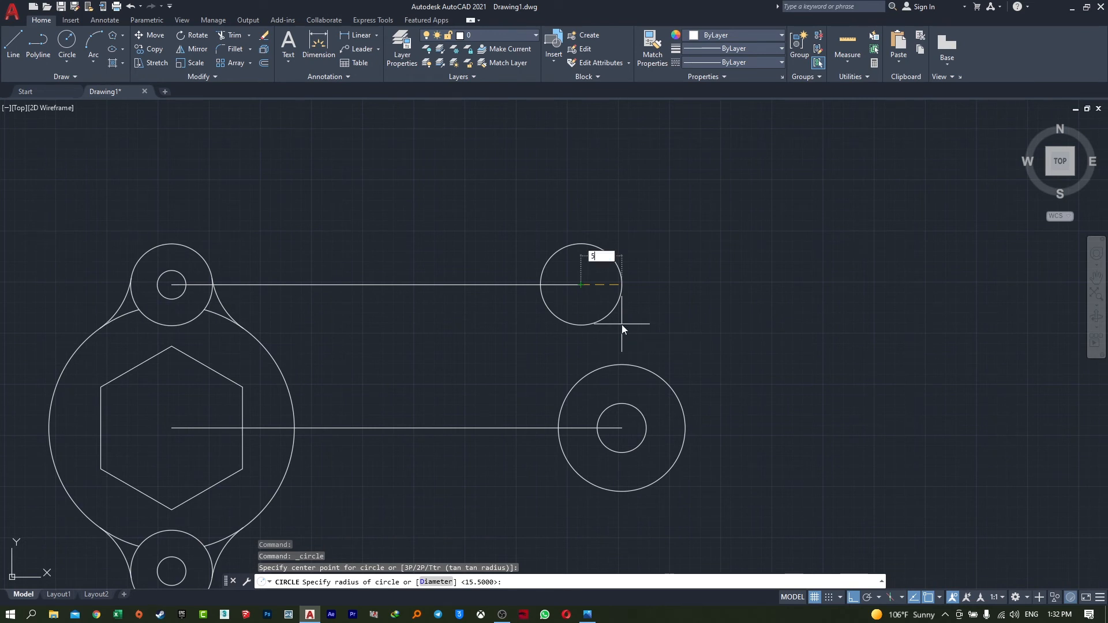
pyautogui.press('Return')
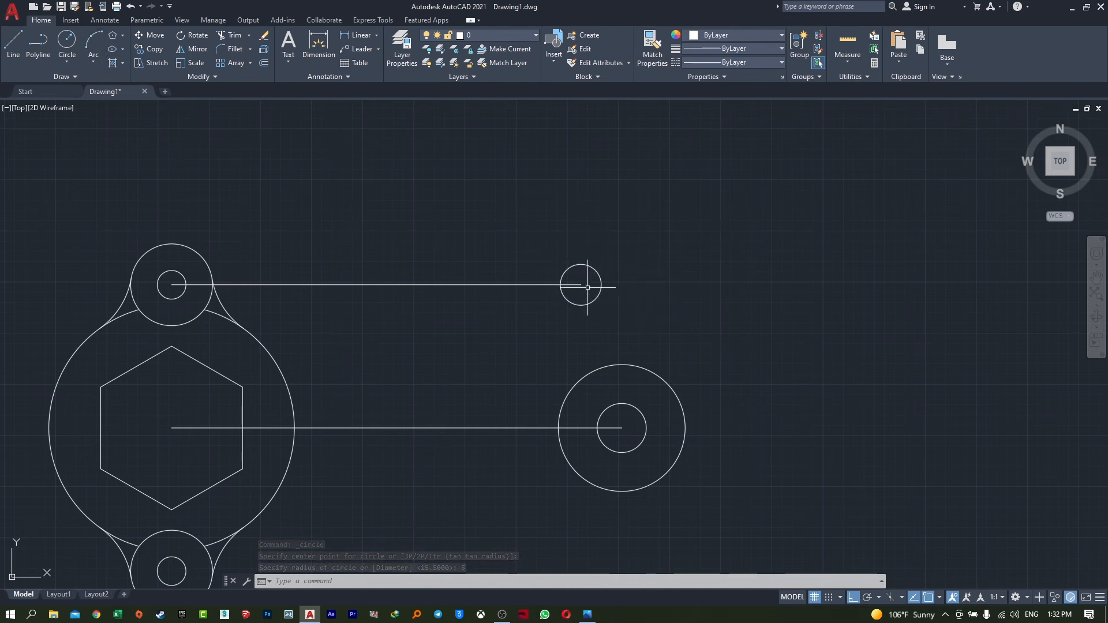
# Step: Draw a concentric circle of radius 10 mm around the 5 mm radius circle
pyautogui.click(65, 40)
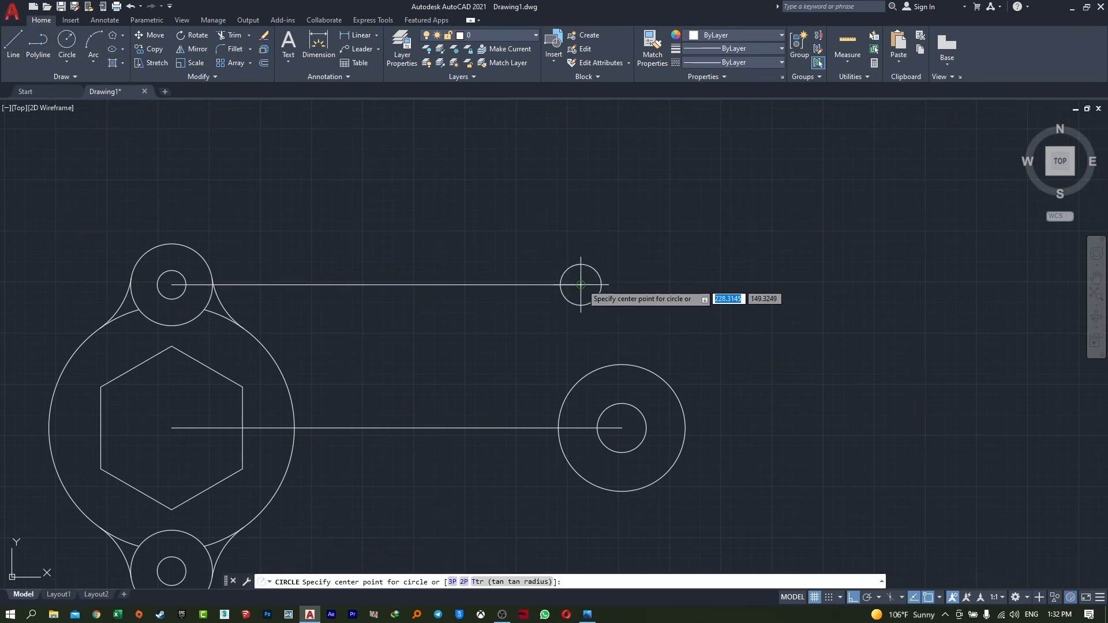
pyautogui.click(580, 284)
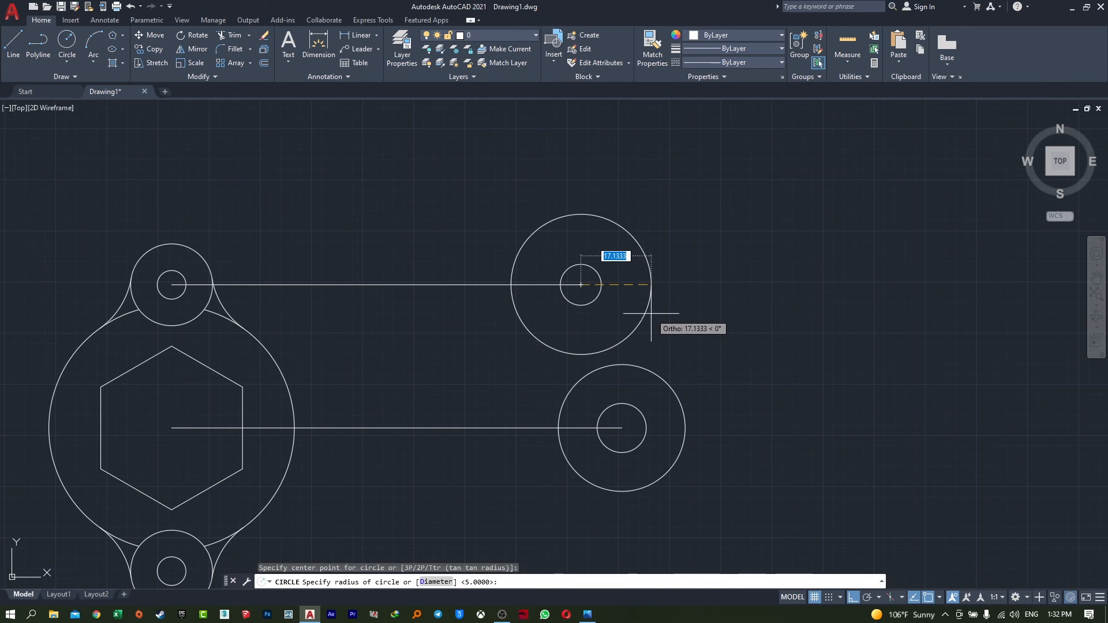
pyautogui.write('10')
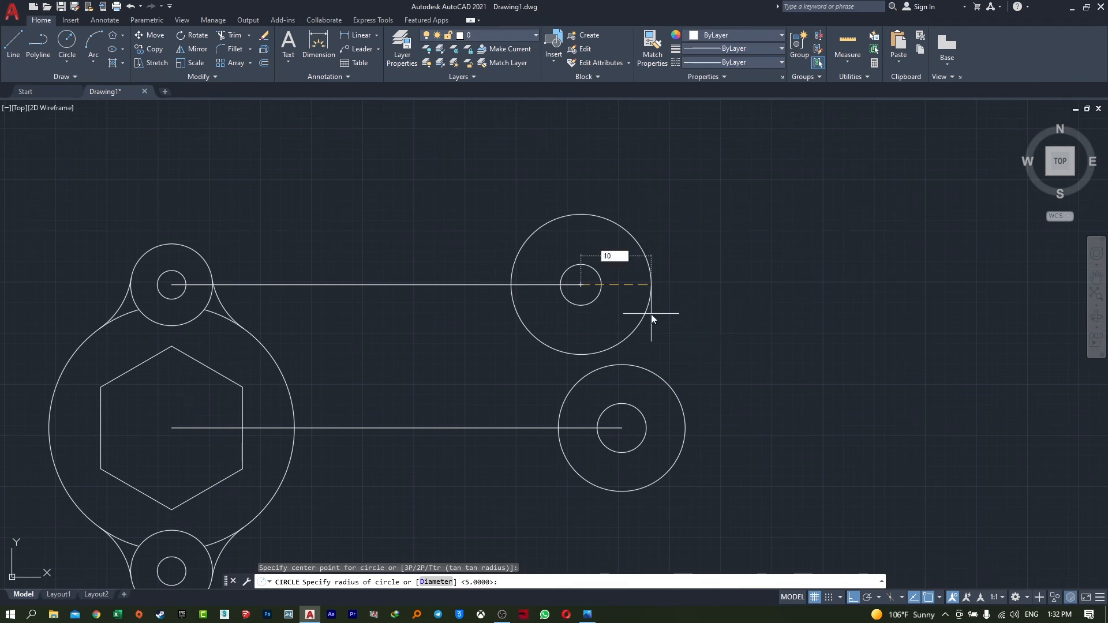
pyautogui.press('Return')
# Step: Examine the placement of the upper right concentric circles relative to the lower right circles and the left flange
pyautogui.scroll(3, 593, 298)
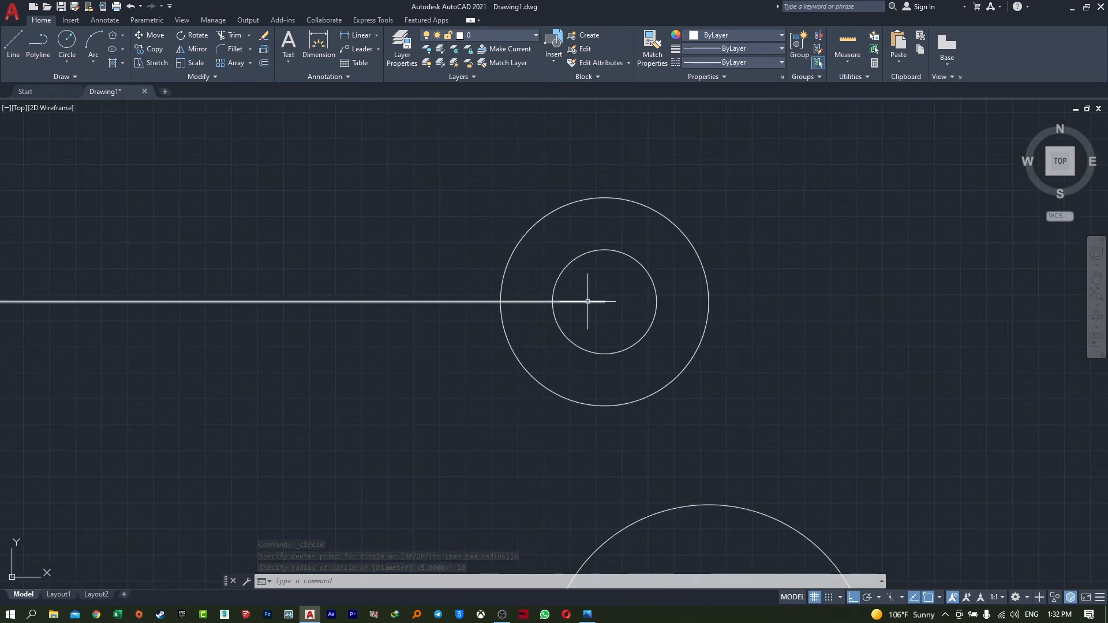
pyautogui.scroll(-4, 643, 253)
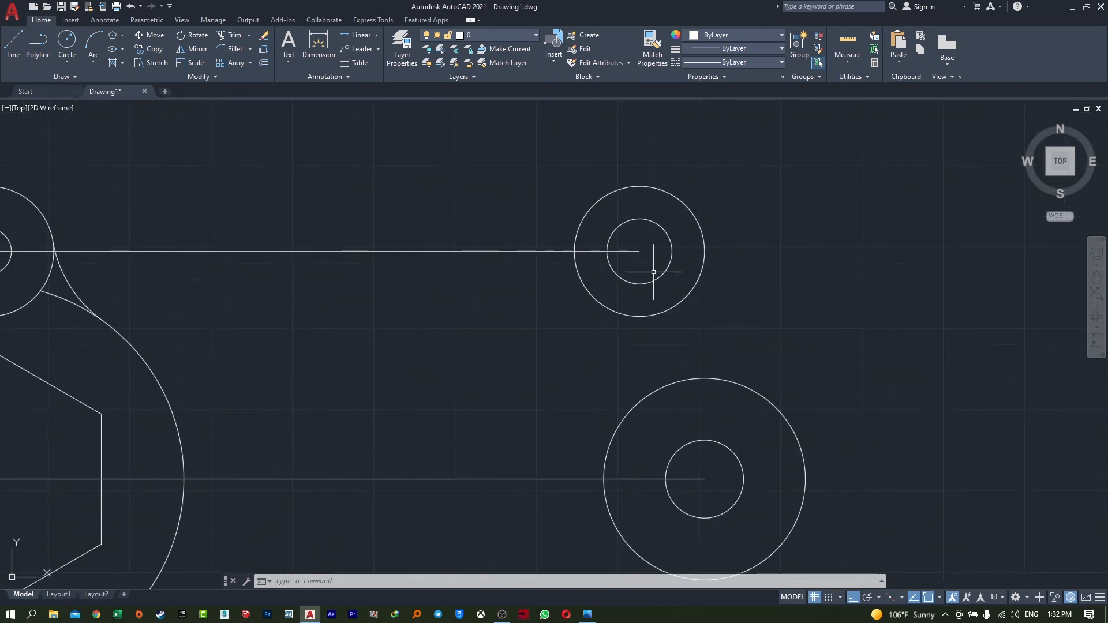
pyautogui.scroll(1, 646, 246)
pyautogui.scroll(-2, 647, 249)
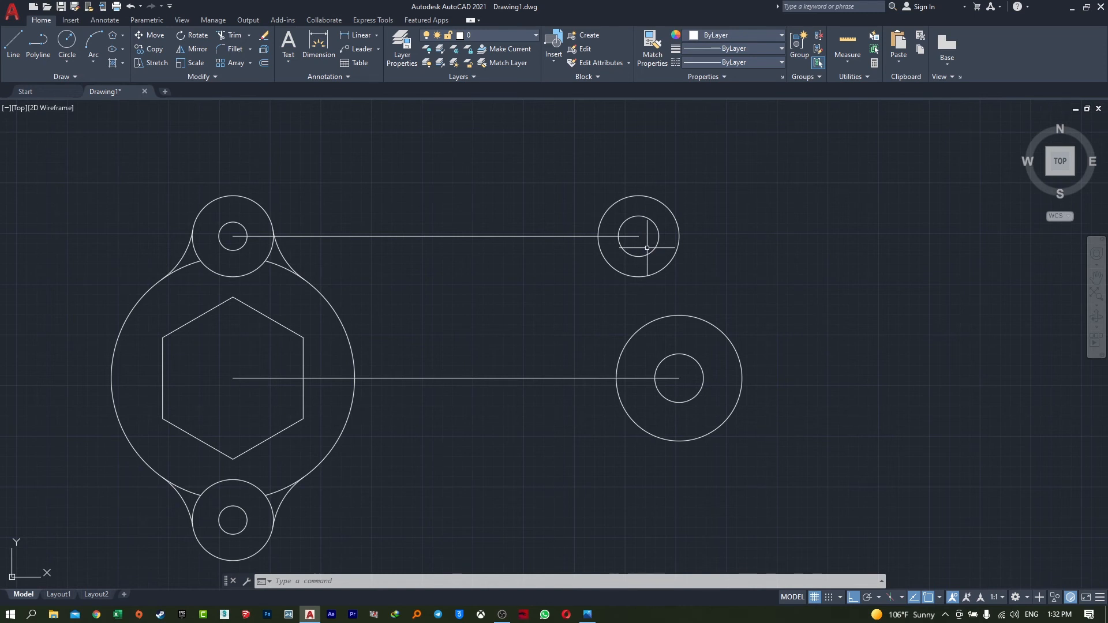
pyautogui.scroll(2, 642, 243)
pyautogui.moveTo(642, 244); pyautogui.dragTo(510, 238, button='middle')
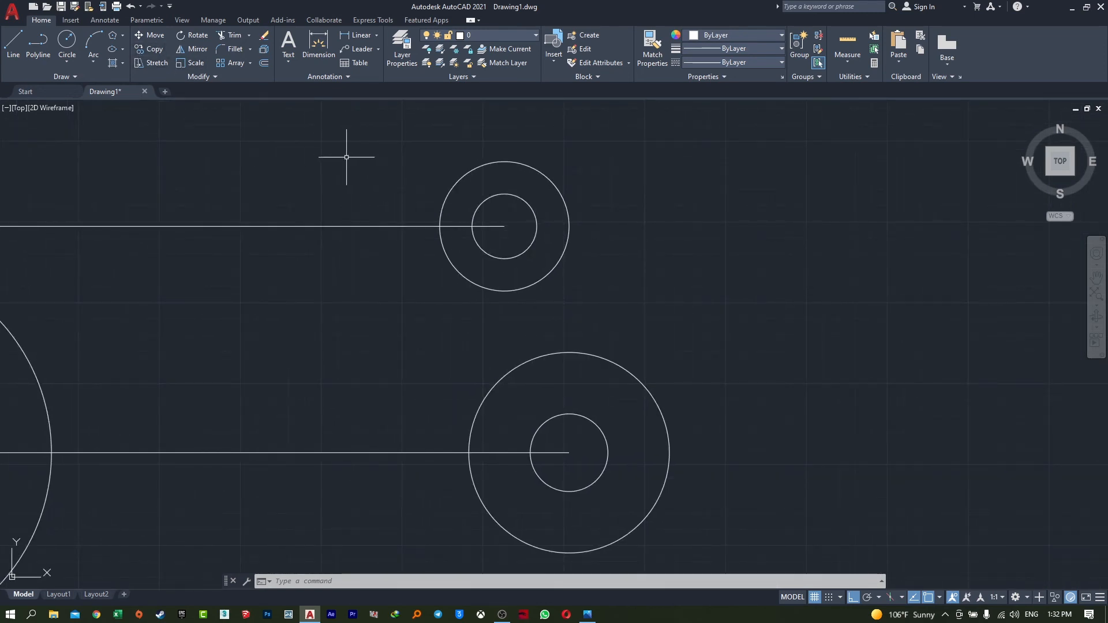
pyautogui.scroll(-4, 627, 233)
pyautogui.moveTo(578, 232); pyautogui.dragTo(644, 231, button='middle')
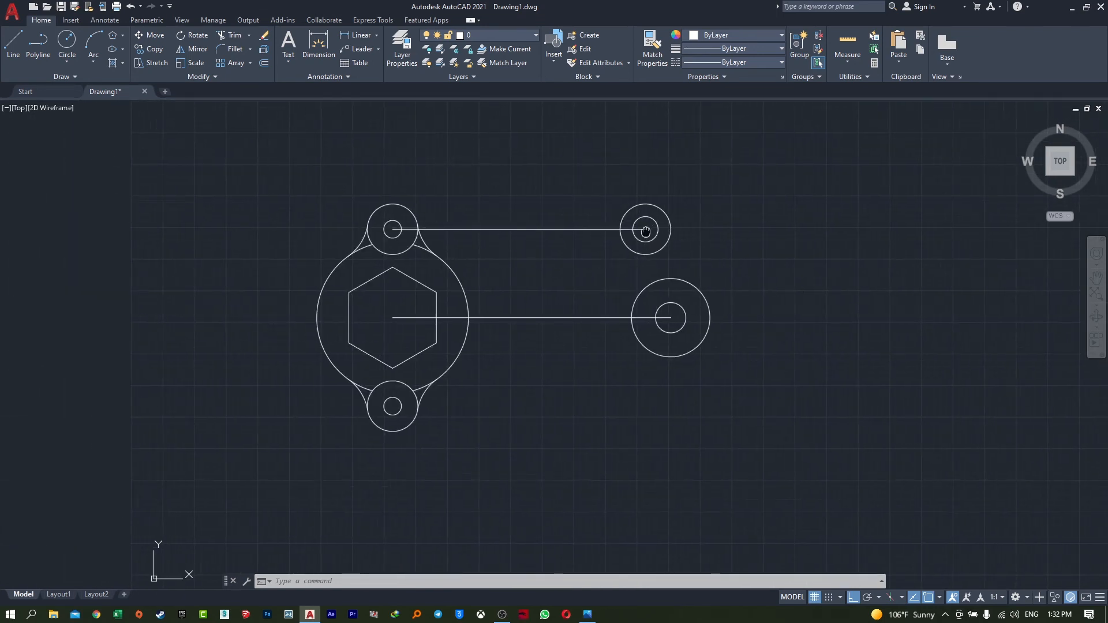
pyautogui.scroll(4, 645, 230)
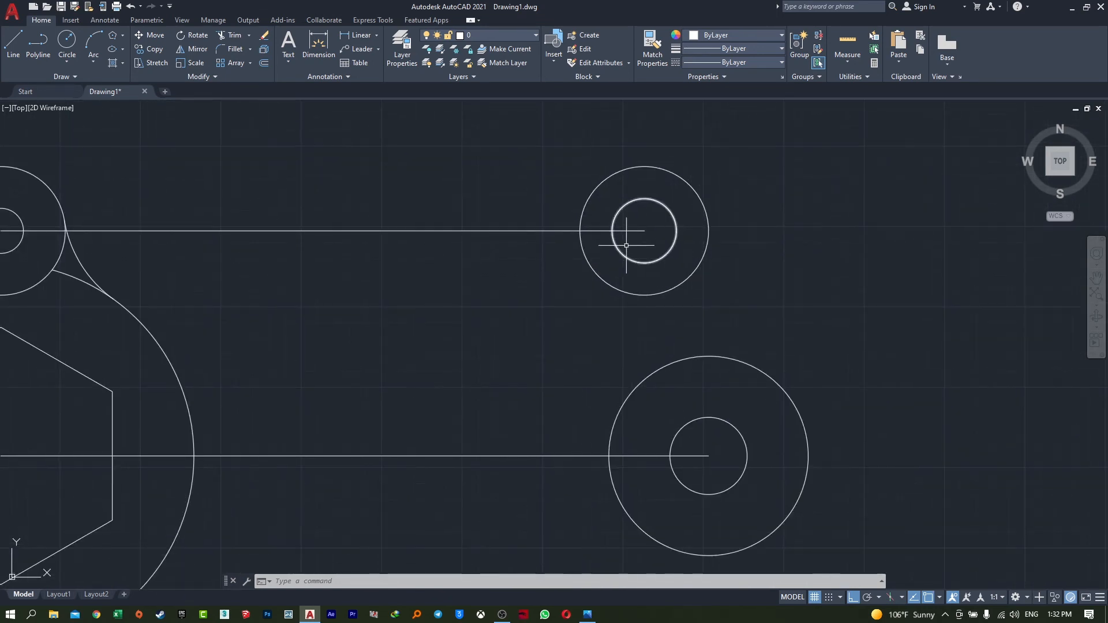
# Step: Erase the two upper right concentric circles together with the 100 mm line leading to them
pyautogui.click(263, 35)
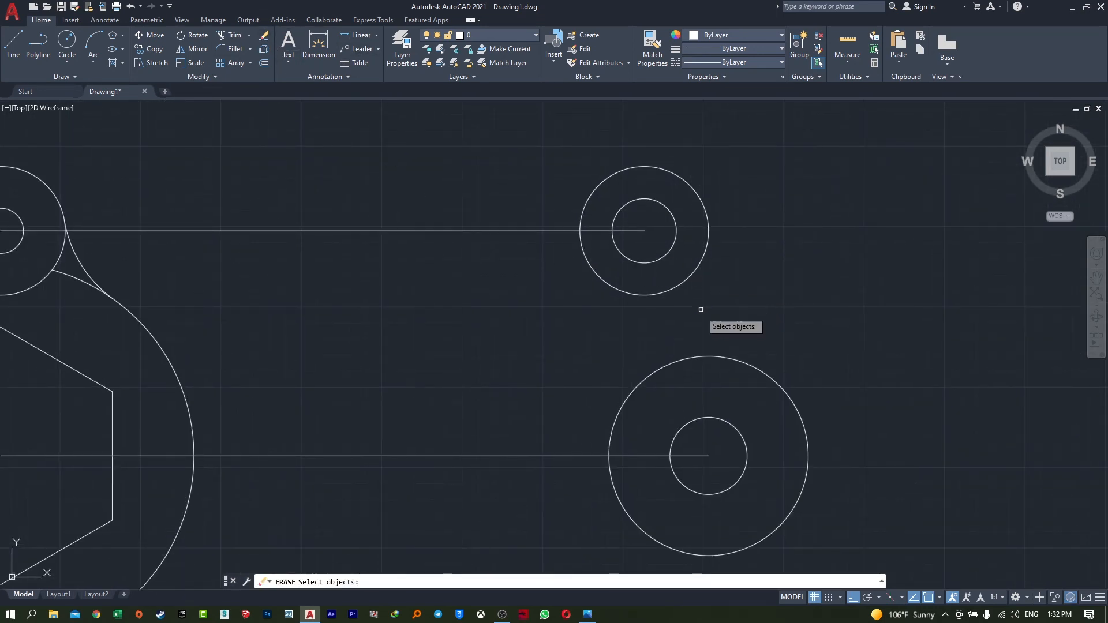
pyautogui.scroll(-2, 704, 309)
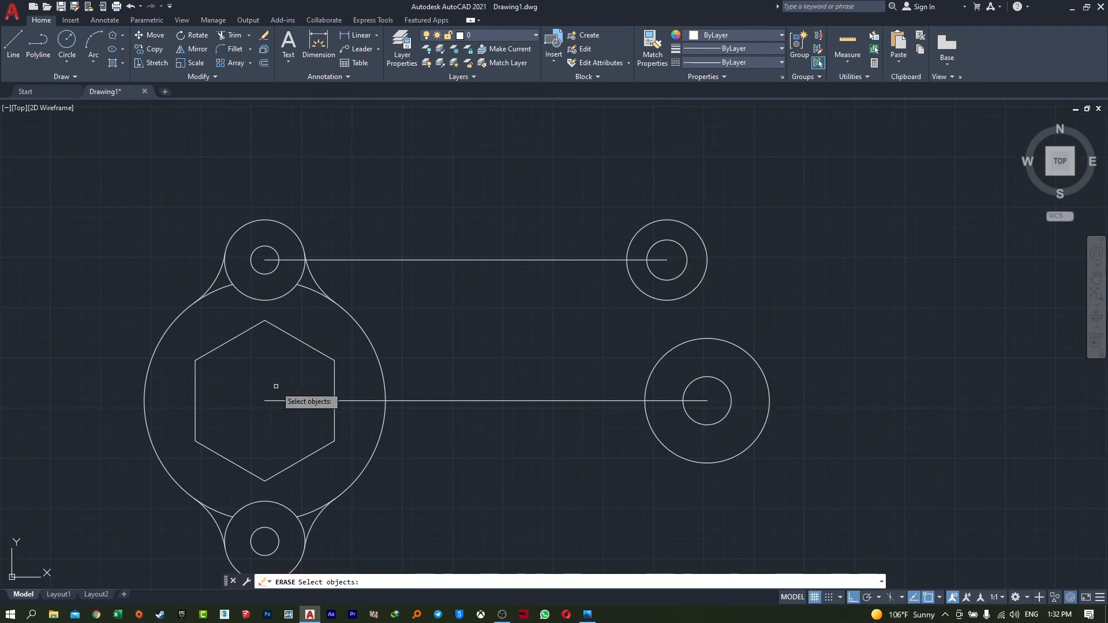
pyautogui.click(263, 399)
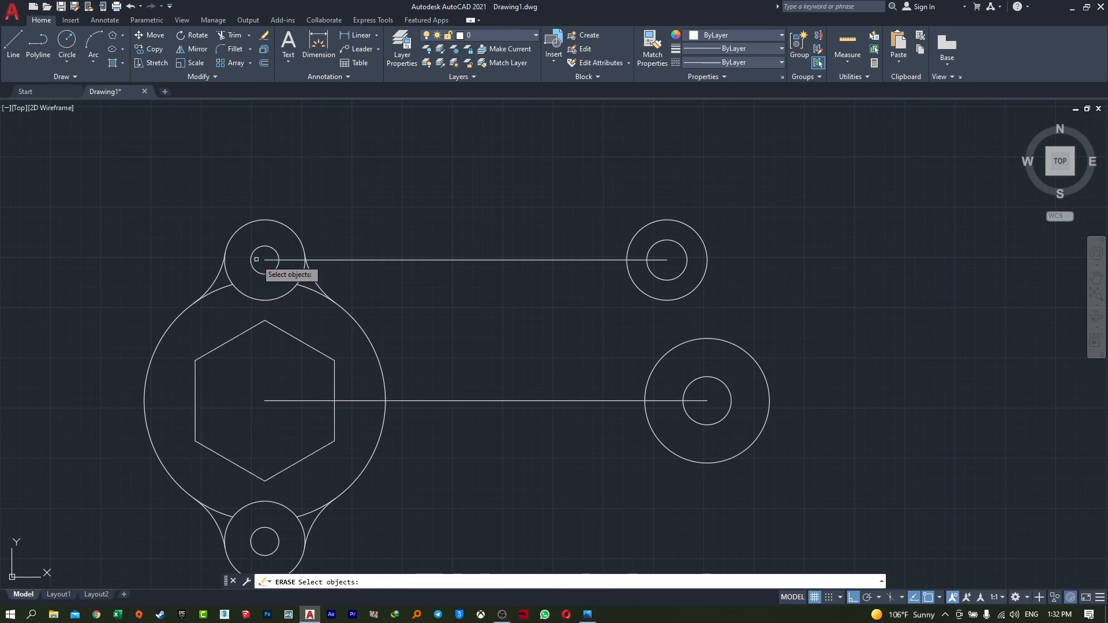
pyautogui.moveTo(667, 261); pyautogui.dragTo(540, 280, button='middle')
pyautogui.click(592, 311)
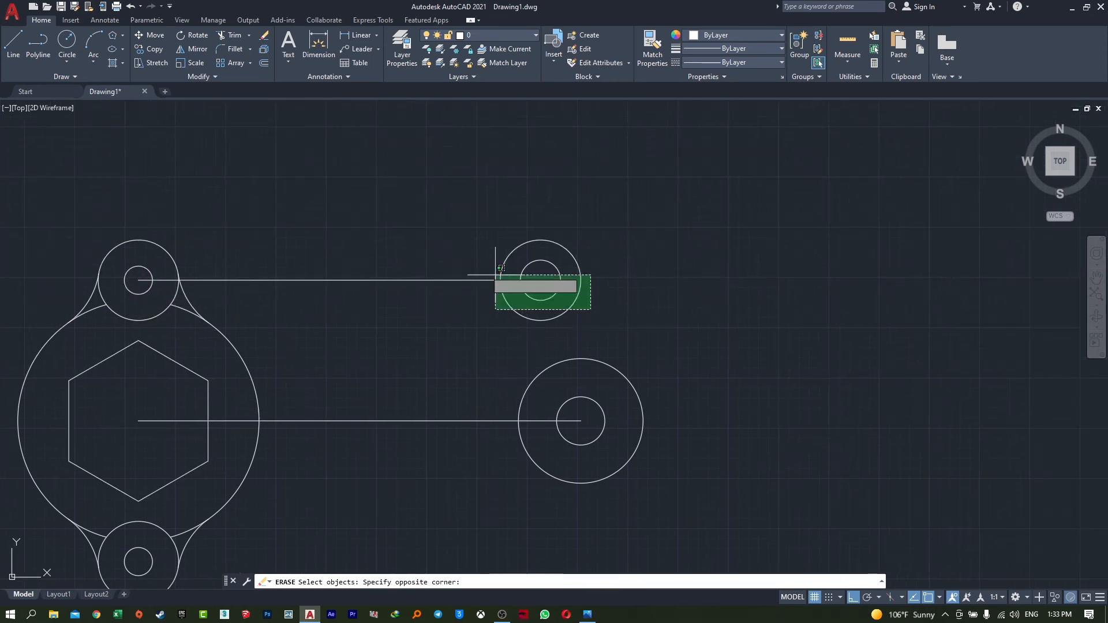
pyautogui.click(484, 243)
pyautogui.press('Return')
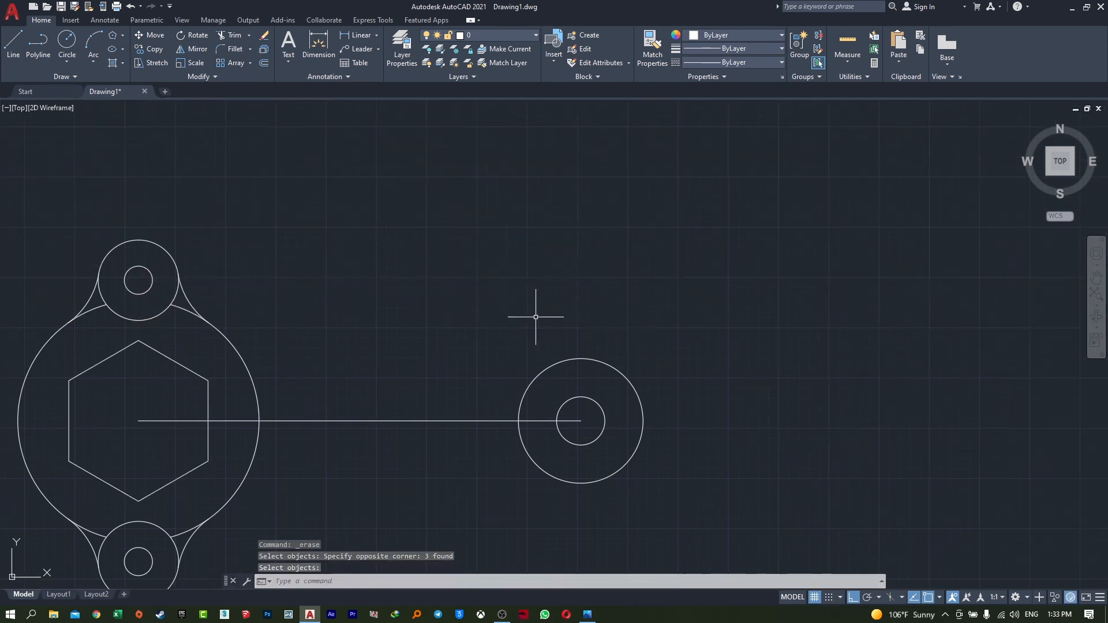
# Step: Draw a connected line from the center of the lower right circles, 10 mm to the left and 41 mm straight up
pyautogui.click(12, 44)
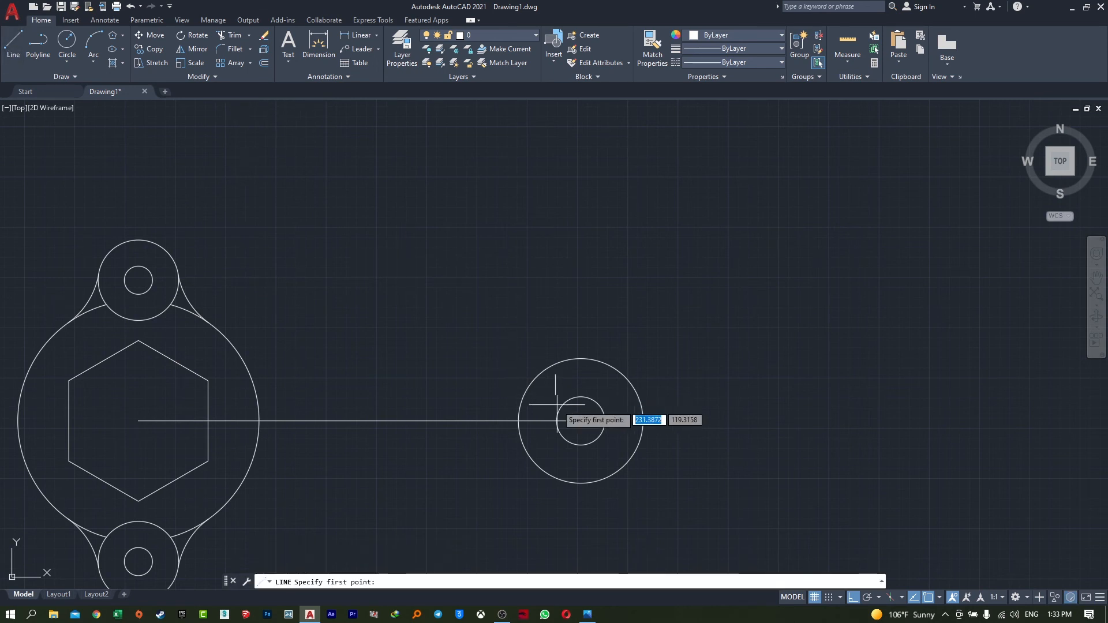
pyautogui.click(581, 421)
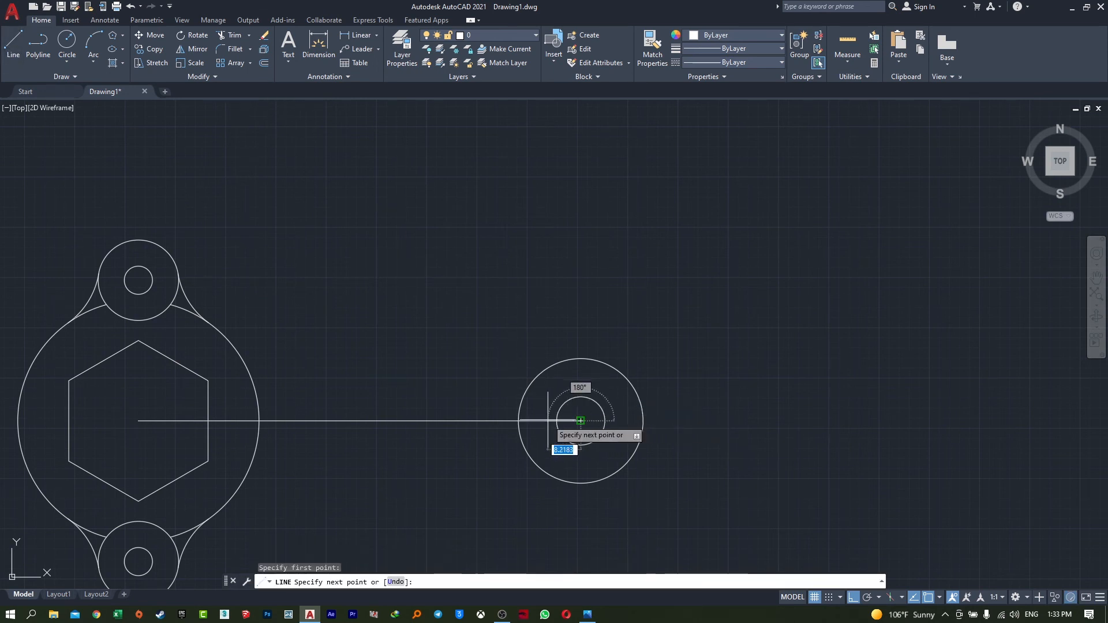
pyautogui.press('Return')
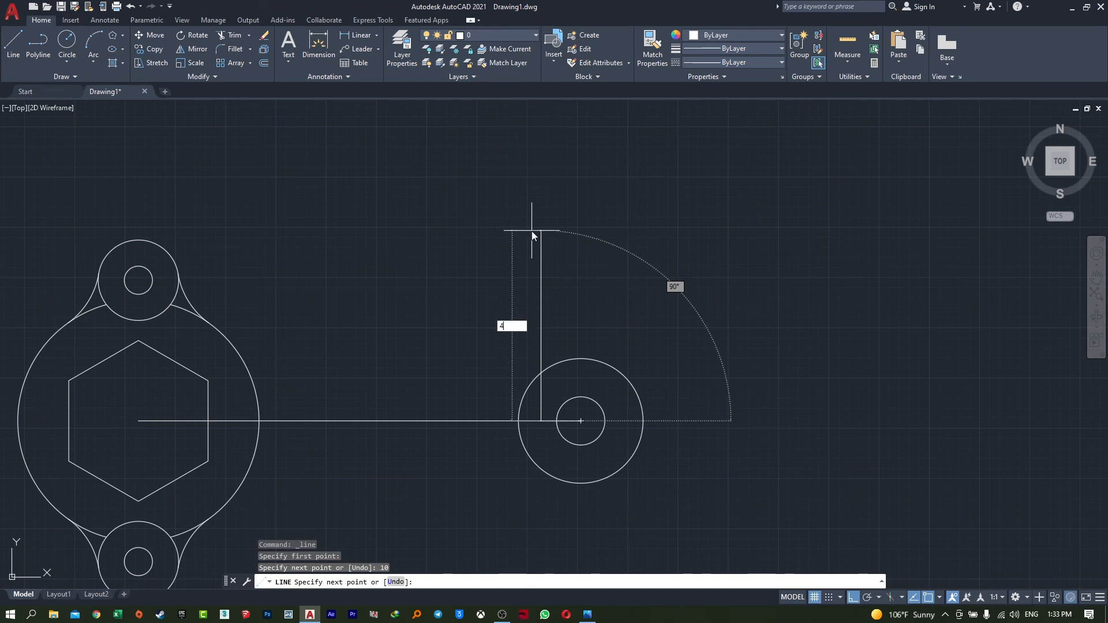
pyautogui.write('41')
pyautogui.press('Return')
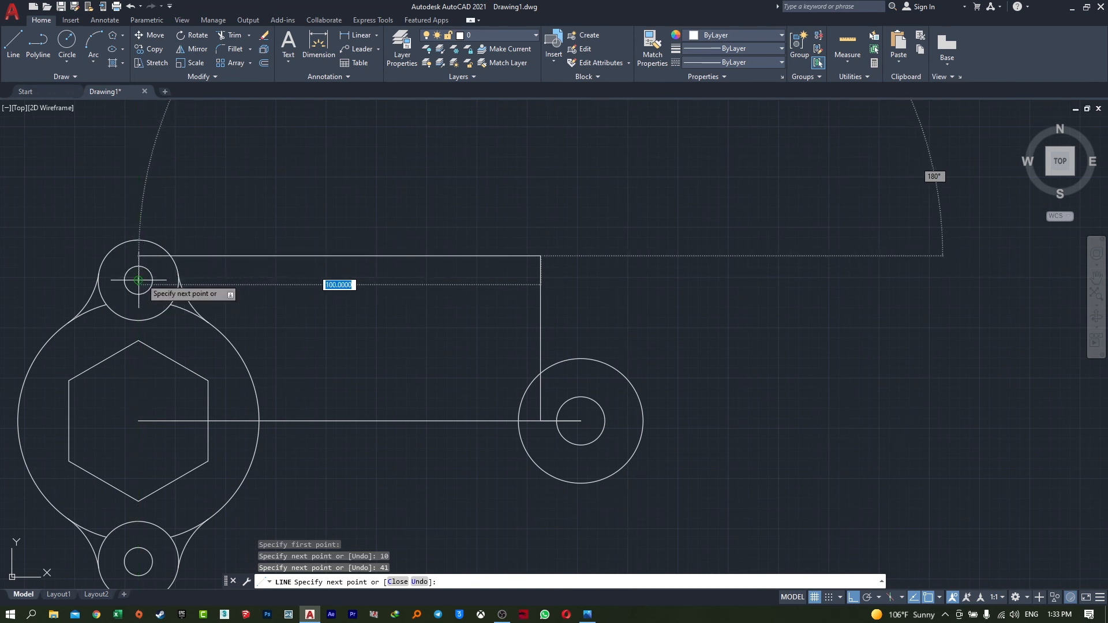
pyautogui.press('Return')
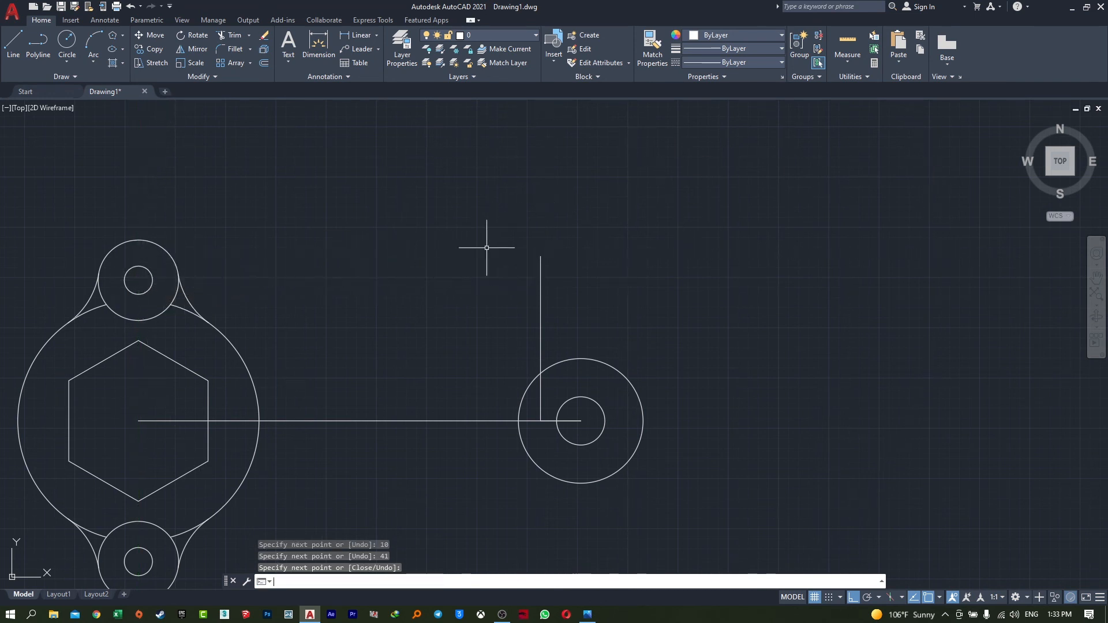
# Step: Draw a circle of radius 5 mm centered on the upper end of the 41 mm vertical line
pyautogui.scroll(2, 551, 276)
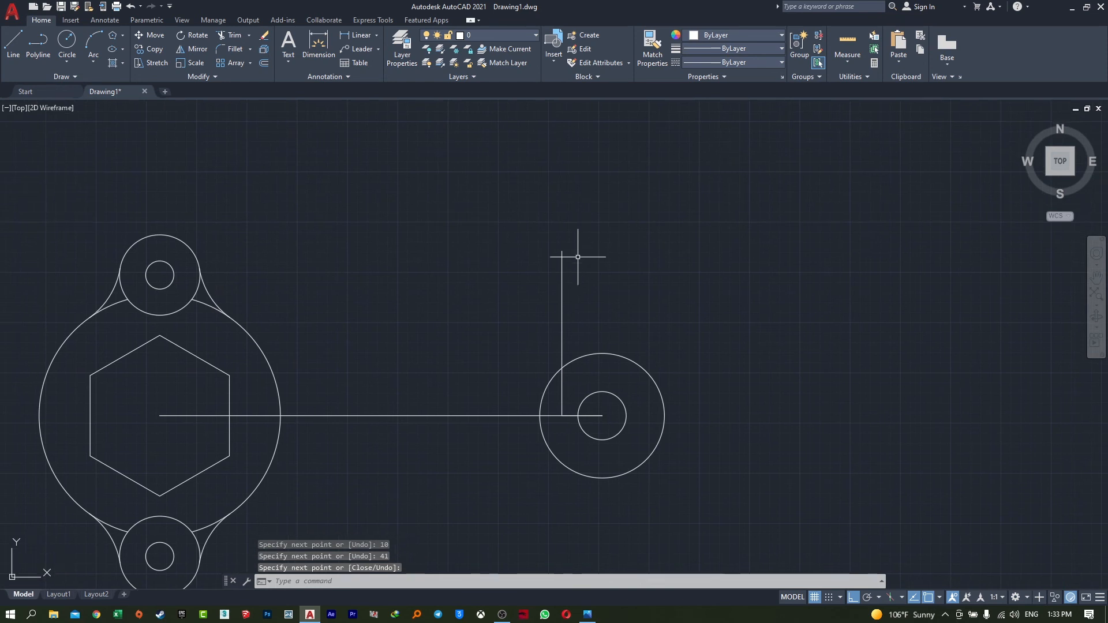
pyautogui.click(64, 40)
pyautogui.click(552, 247)
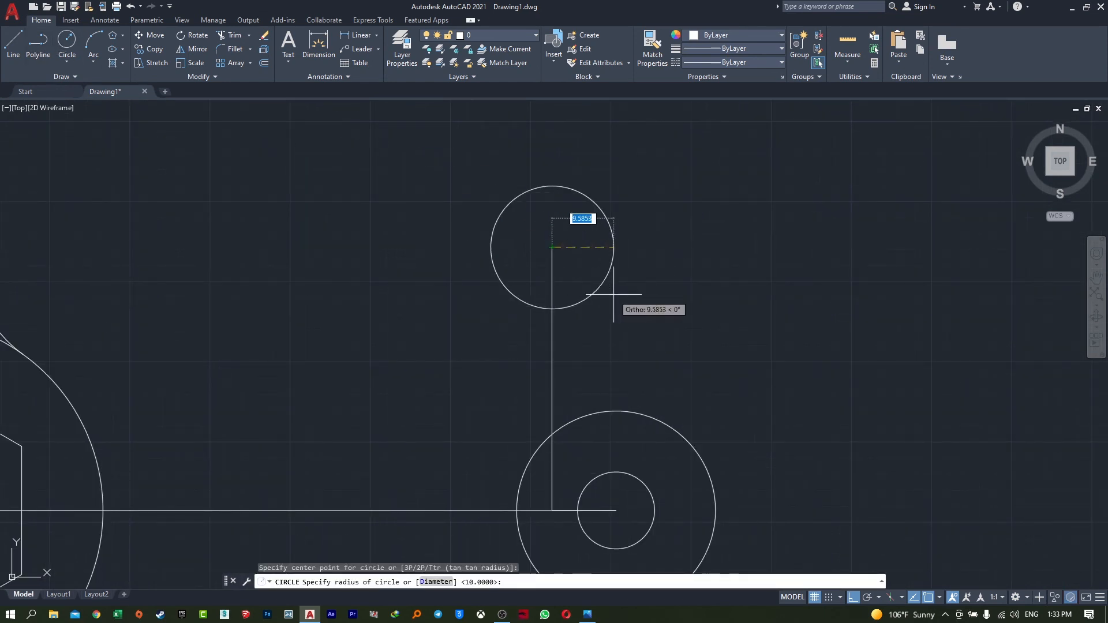
pyautogui.press('Return')
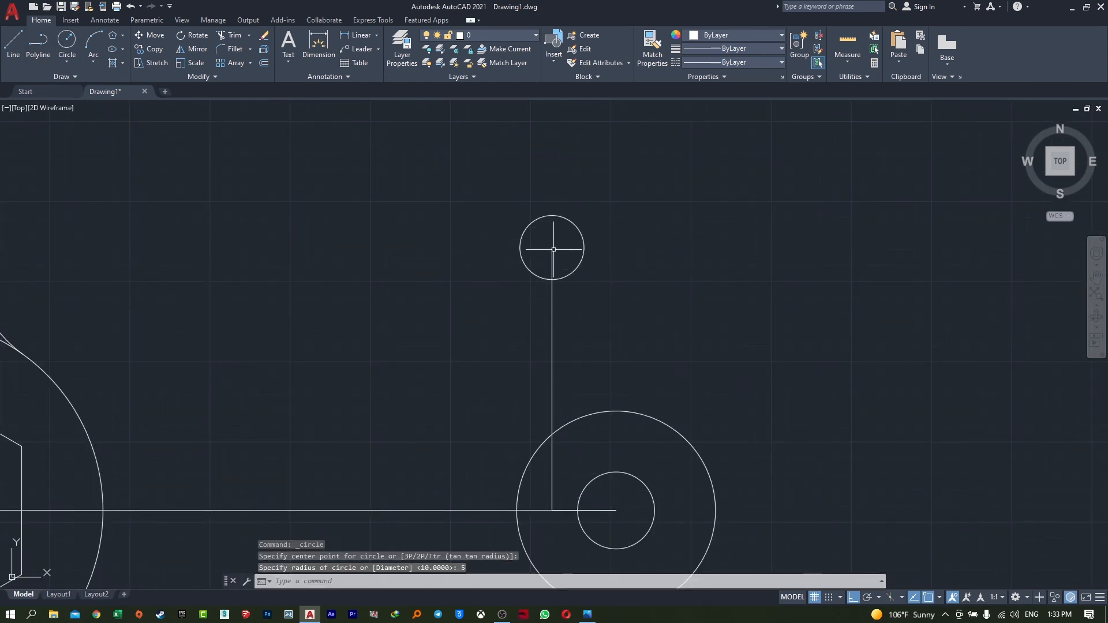
# Step: Draw a circle of radius 10 mm concentric with the 5 mm radius circle atop the vertical line
pyautogui.click(67, 41)
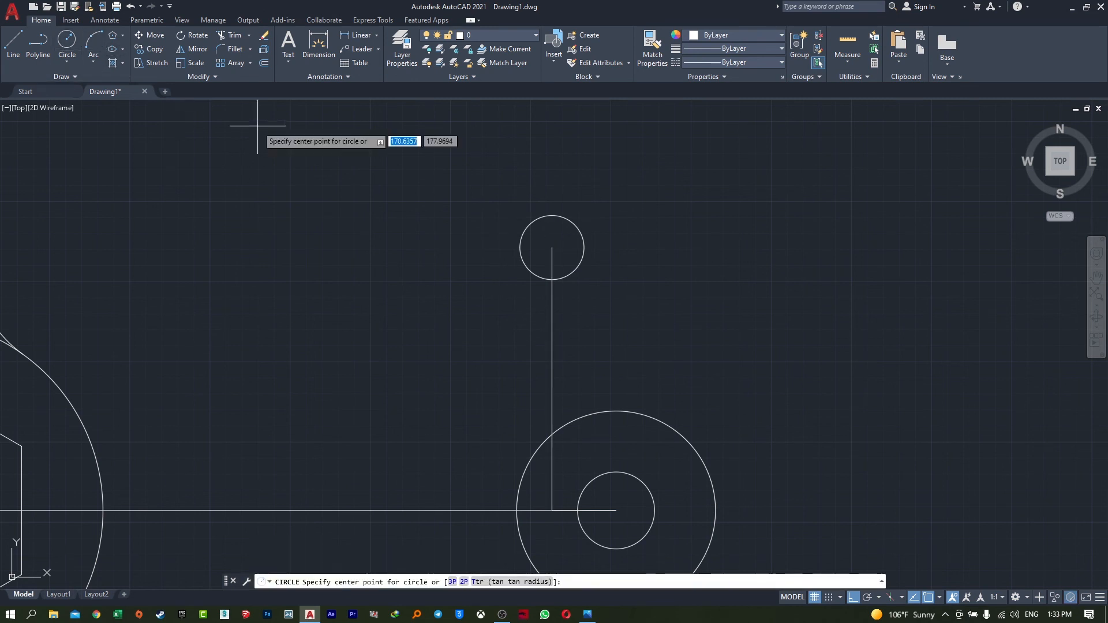
pyautogui.click(552, 247)
pyautogui.write('10')
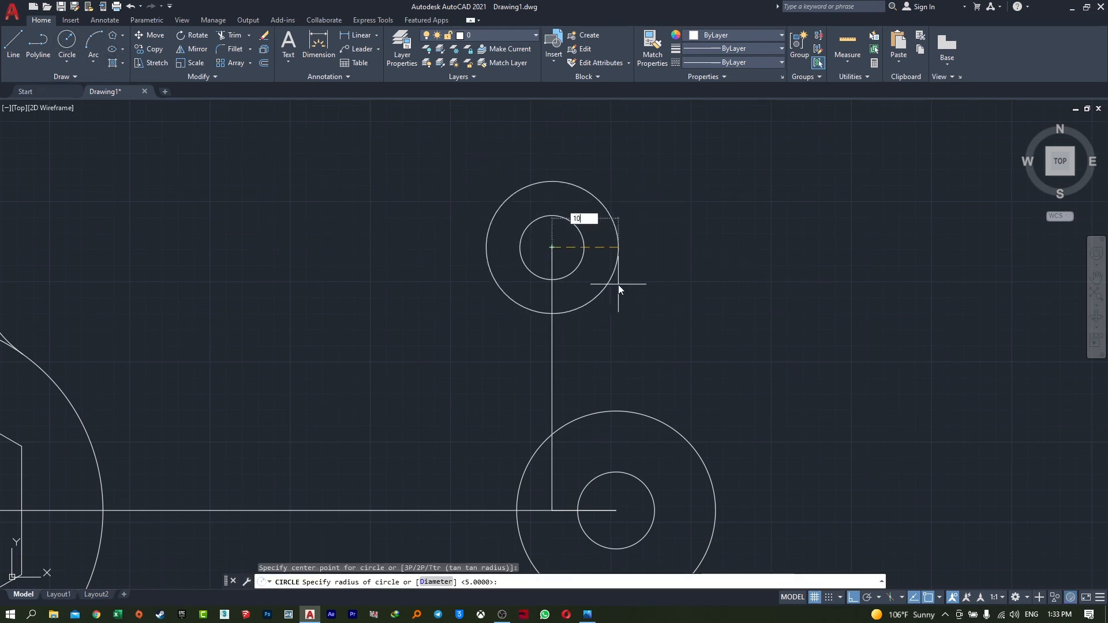
pyautogui.press('Return')
pyautogui.scroll(-2, 644, 282)
pyautogui.moveTo(644, 282); pyautogui.dragTo(622, 256, button='middle')
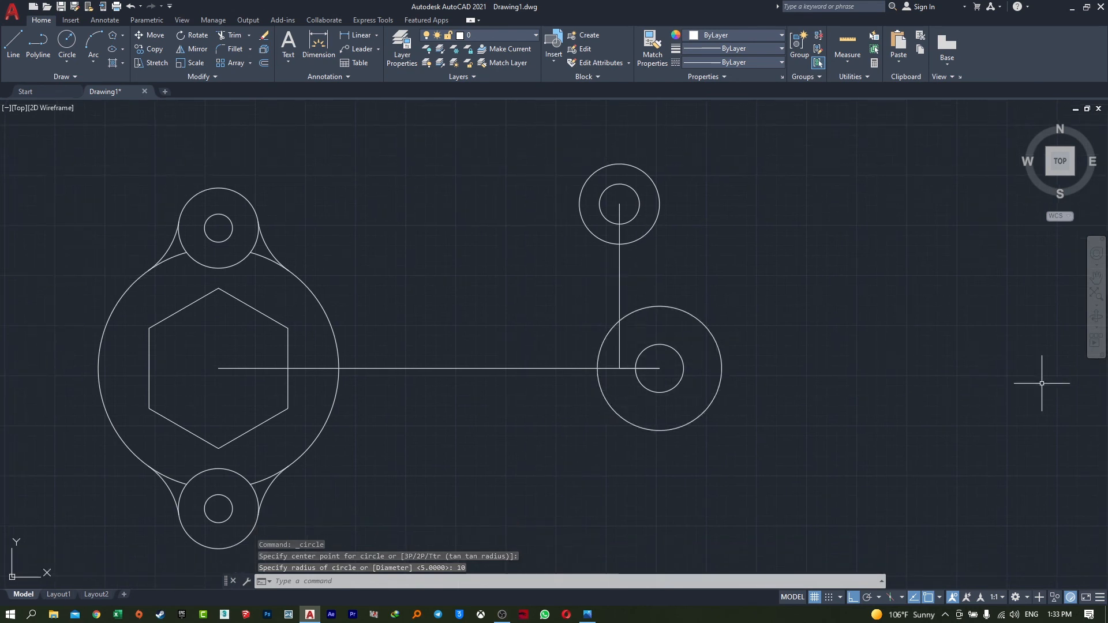
# Step: Copy the two upper right concentric circles 82 mm straight down, using their center as the base point
pyautogui.hotkey('alt', 'Tab')
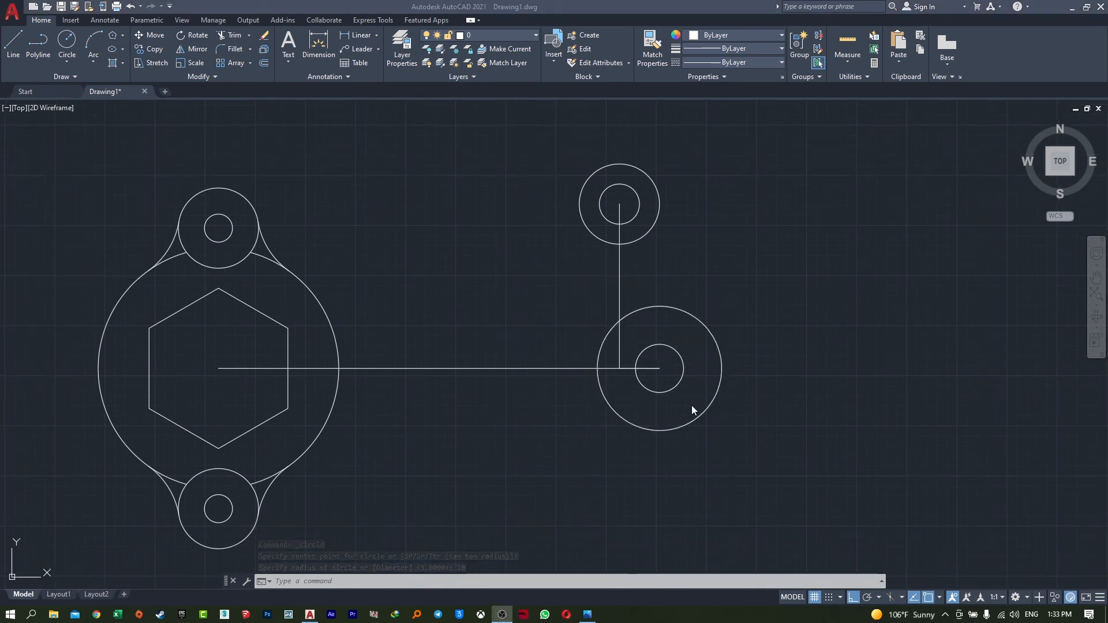
pyautogui.moveTo(648, 317)
pyautogui.mouseDown(button='middle')
pyautogui.moveTo(638, 272)
pyautogui.moveTo(710, 240)
pyautogui.moveTo(569, 292)
pyautogui.mouseUp(button='middle')
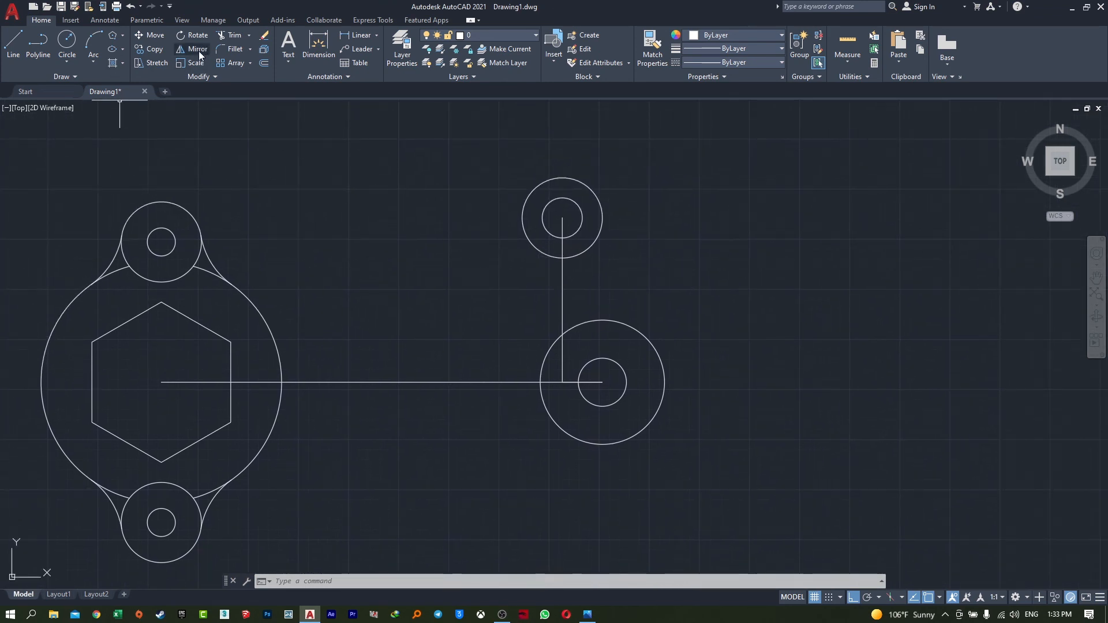
pyautogui.click(156, 48)
pyautogui.click(632, 151)
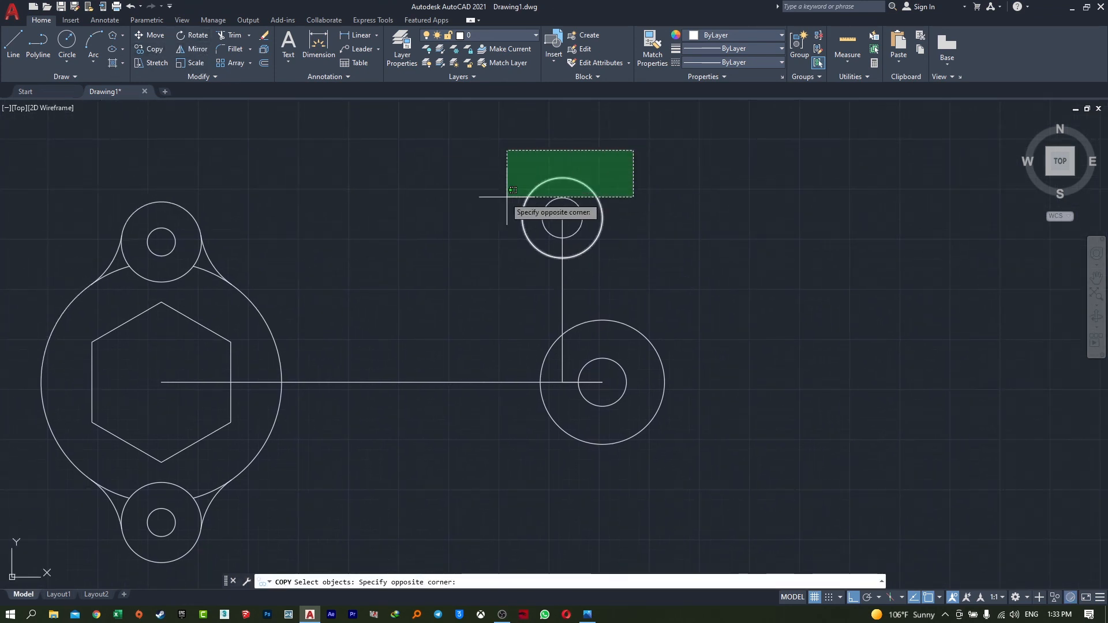
pyautogui.click(468, 236)
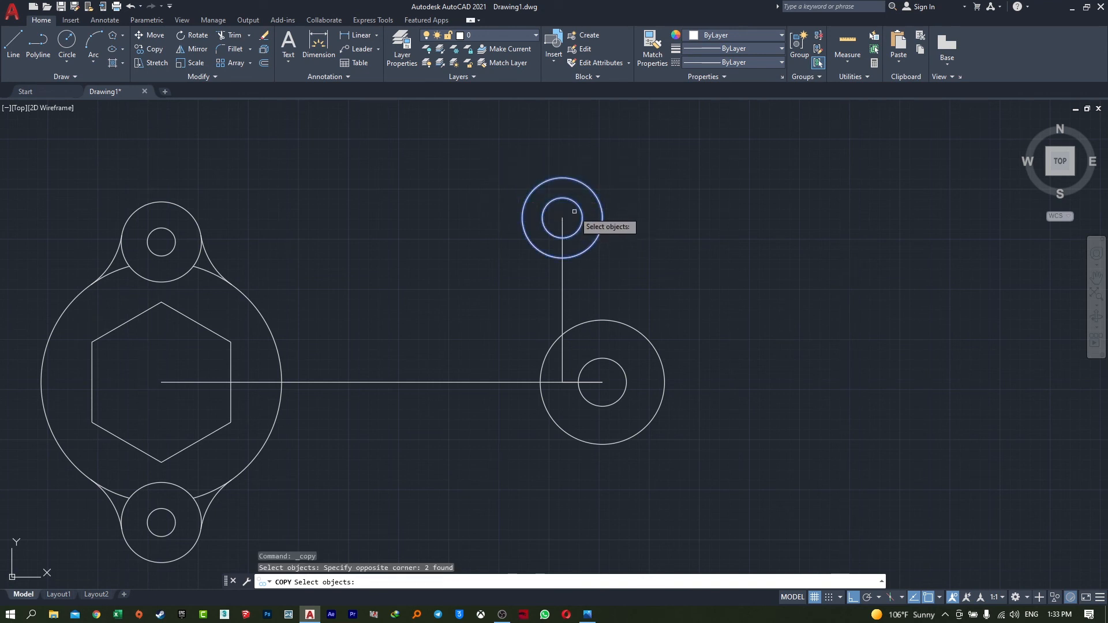
pyautogui.press('Return')
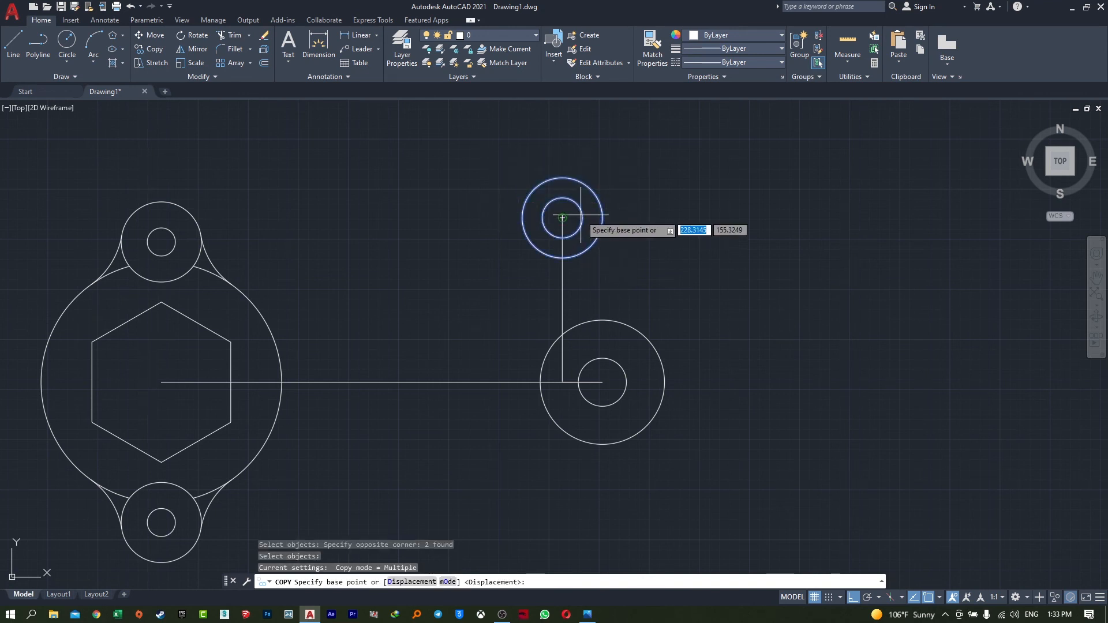
pyautogui.click(562, 219)
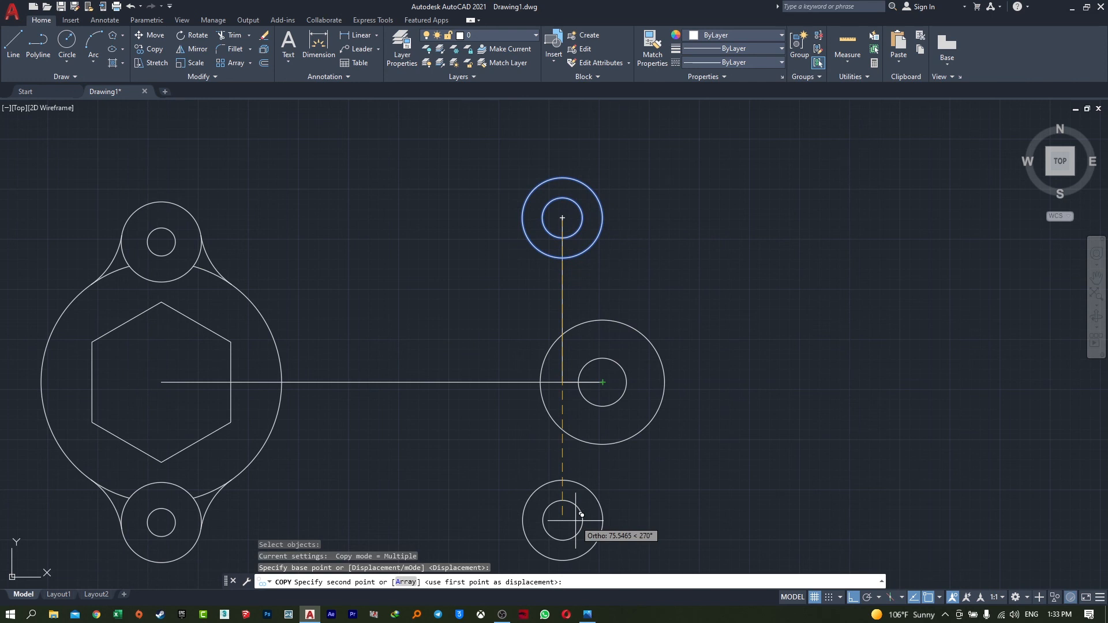
pyautogui.write('82')
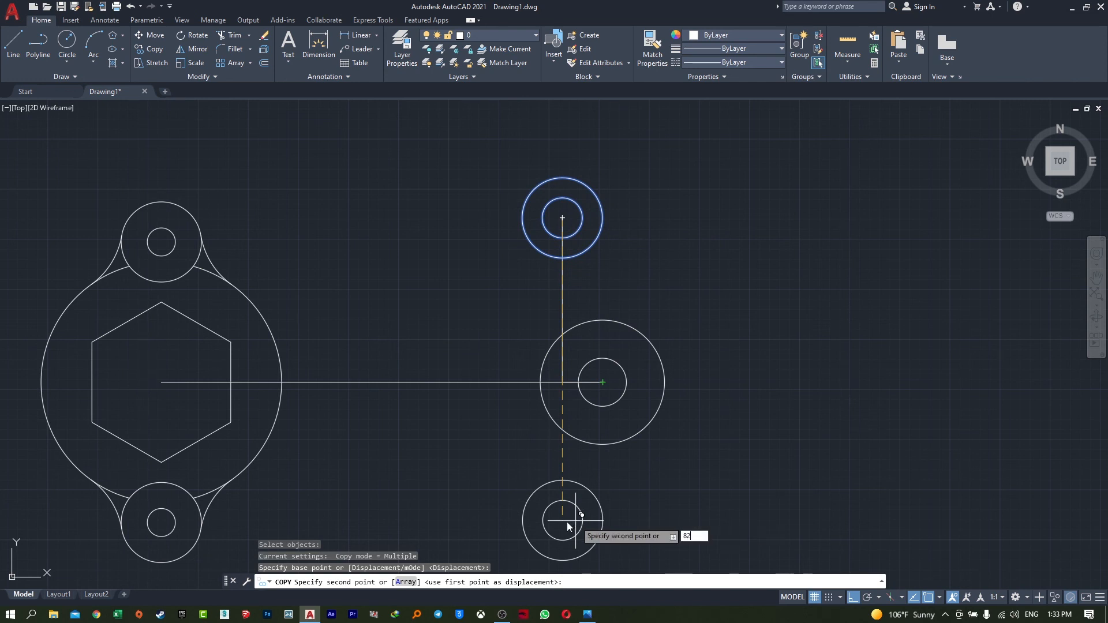
pyautogui.press('Return')
pyautogui.moveTo(632, 481); pyautogui.dragTo(662, 413, button='middle')
pyautogui.press('Return')
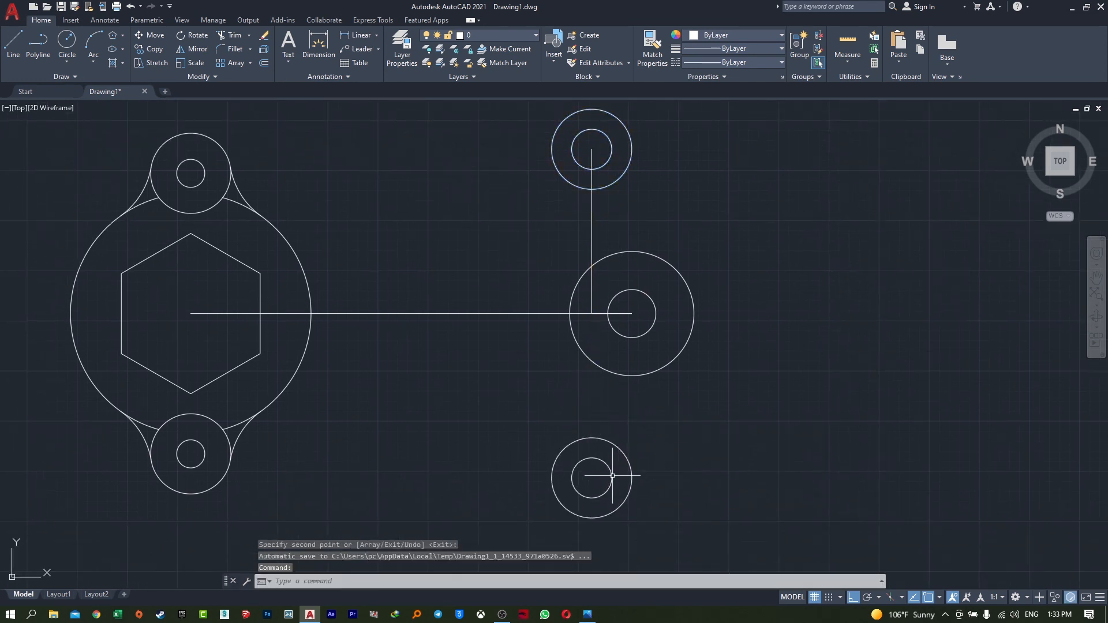
# Step: Trim away the whole vertical construction line between the upper right circles and the horizontal center line
pyautogui.moveTo(611, 476); pyautogui.dragTo(609, 420, button='middle')
pyautogui.scroll(-2, 591, 278)
pyautogui.moveTo(602, 346); pyautogui.dragTo(593, 419, button='middle')
pyautogui.scroll(2, 518, 286)
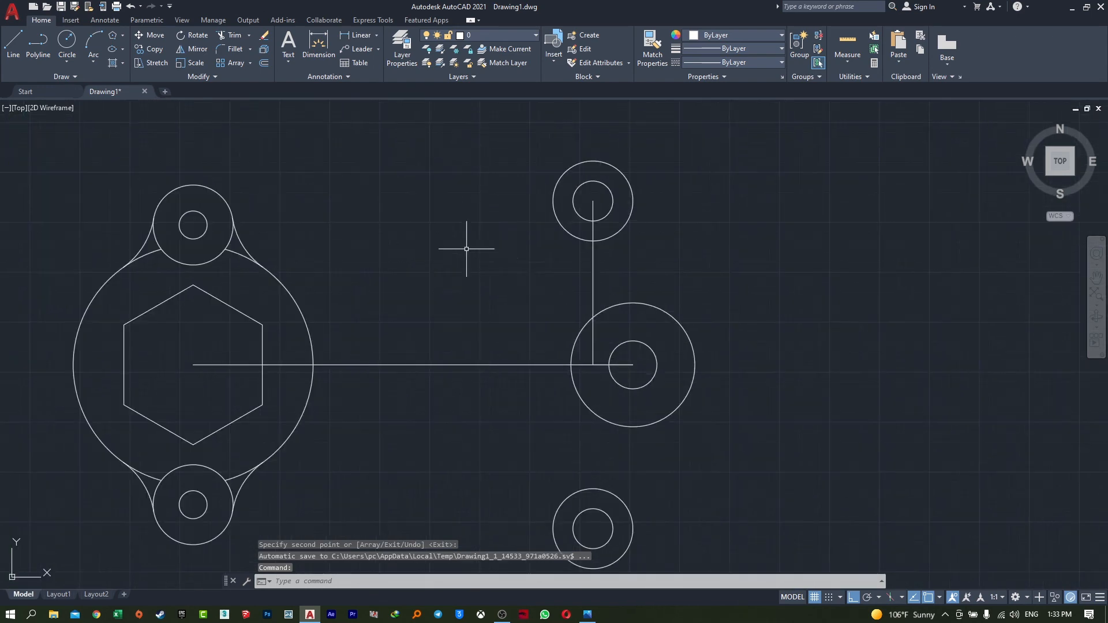
pyautogui.click(234, 39)
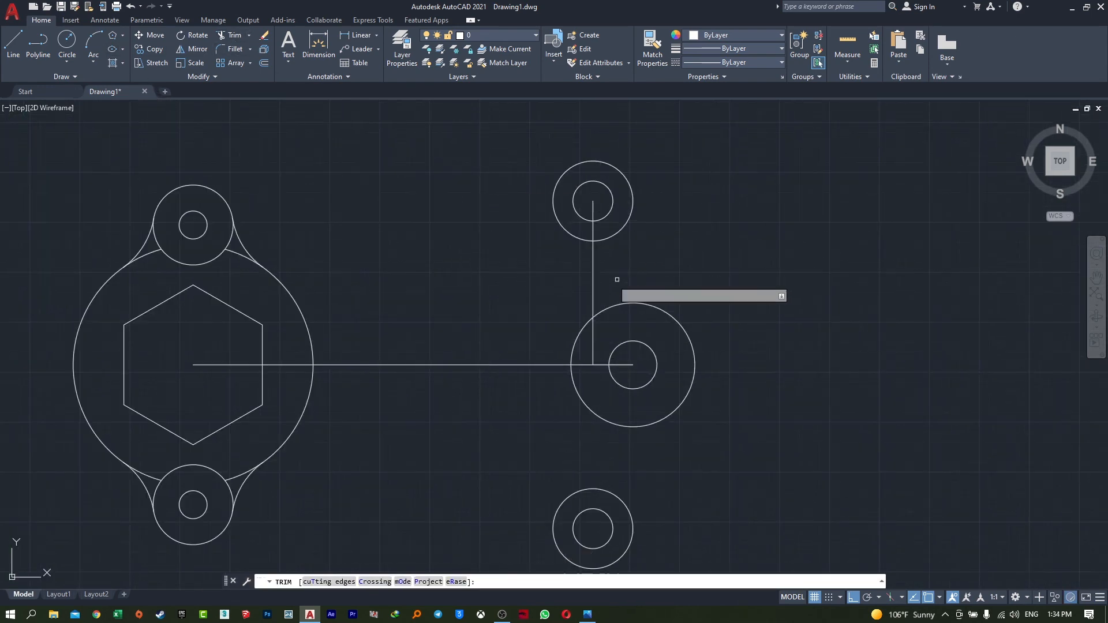
pyautogui.moveTo(615, 280); pyautogui.dragTo(577, 281)
pyautogui.moveTo(602, 333); pyautogui.dragTo(579, 348)
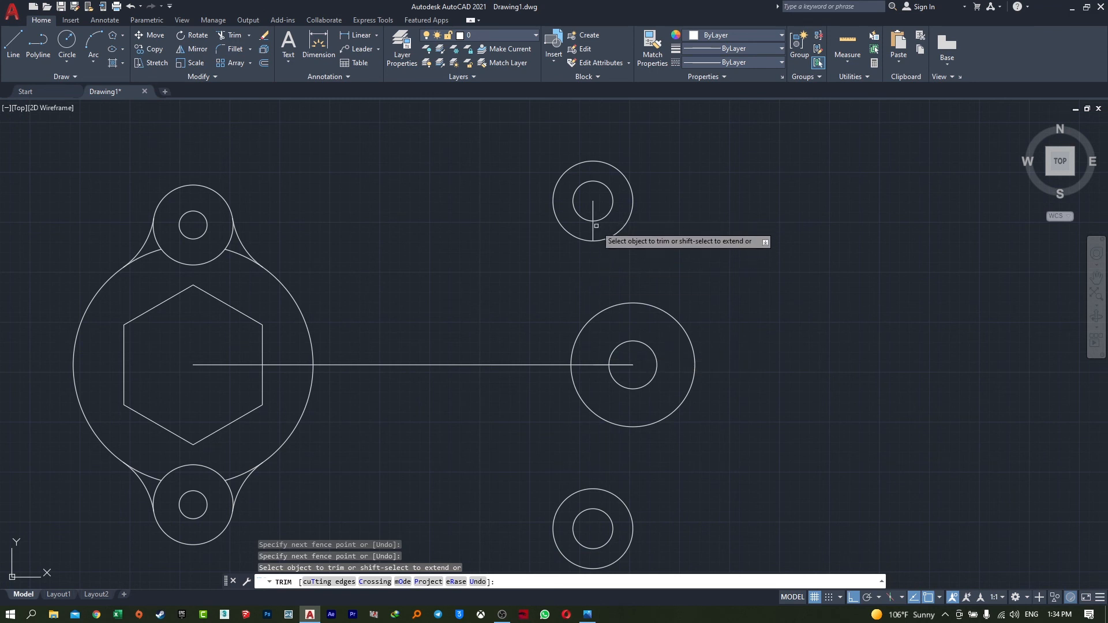
pyautogui.moveTo(589, 212)
pyautogui.mouseDown()
pyautogui.moveTo(610, 264)
pyautogui.moveTo(597, 173)
pyautogui.moveTo(594, 197)
pyautogui.mouseUp()
# Step: Trim away the horizontal construction lines running from the hexagon's center to the center of the middle right circles
pyautogui.scroll(-2, 669, 218)
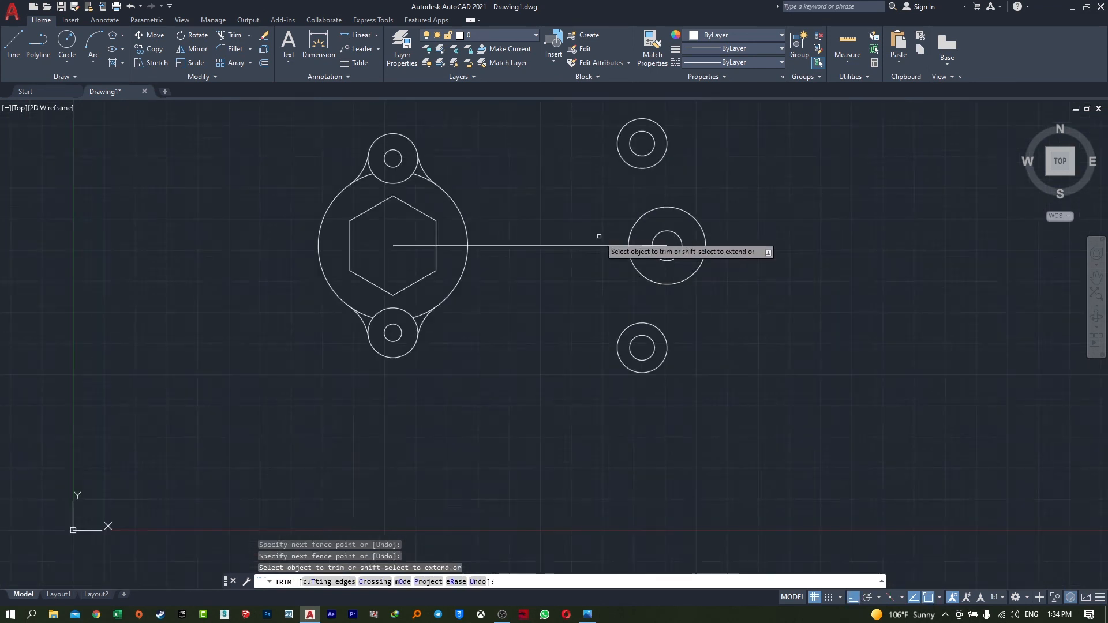
pyautogui.scroll(2, 597, 247)
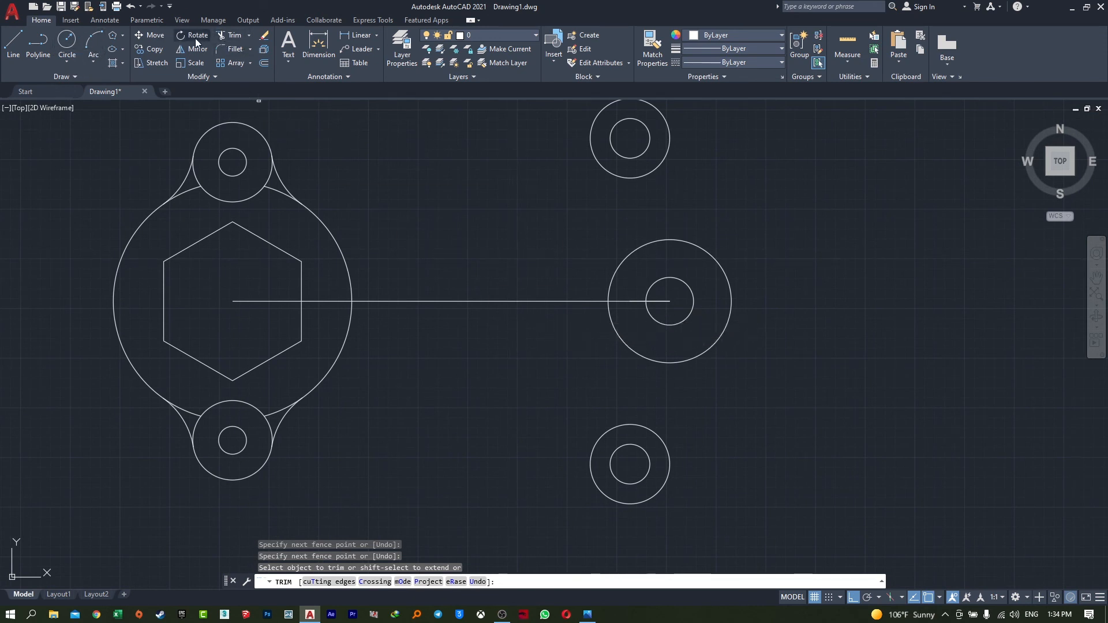
pyautogui.moveTo(474, 250)
pyautogui.mouseDown()
pyautogui.moveTo(480, 236)
pyautogui.moveTo(630, 307)
pyautogui.moveTo(663, 307)
pyautogui.mouseUp()
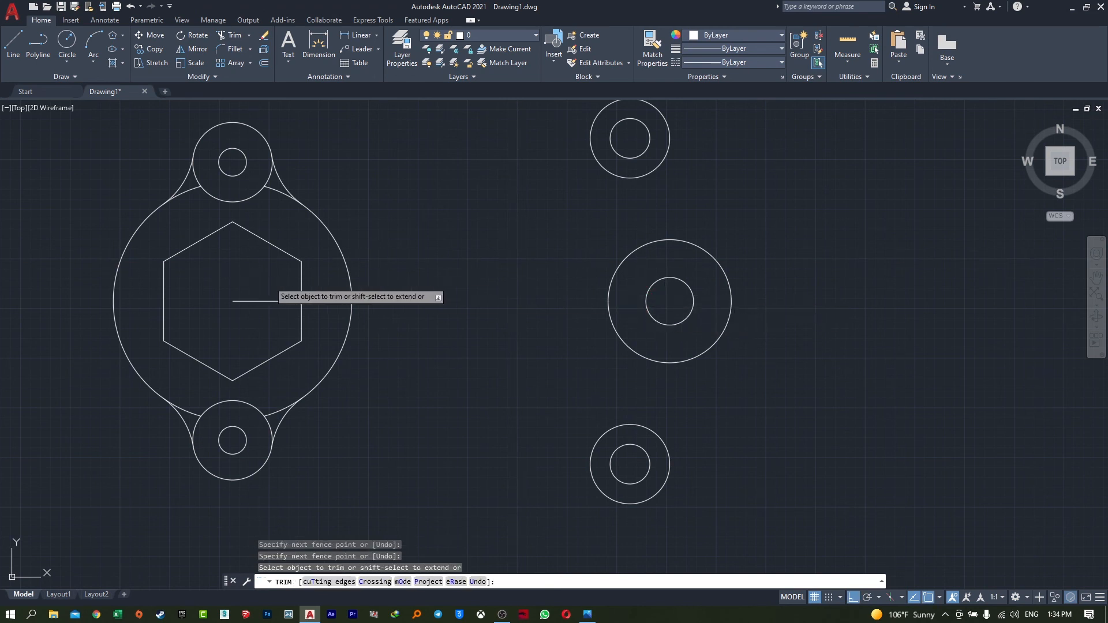
pyautogui.moveTo(268, 284); pyautogui.dragTo(269, 306)
pyautogui.click(323, 301)
pyautogui.scroll(-2, 448, 312)
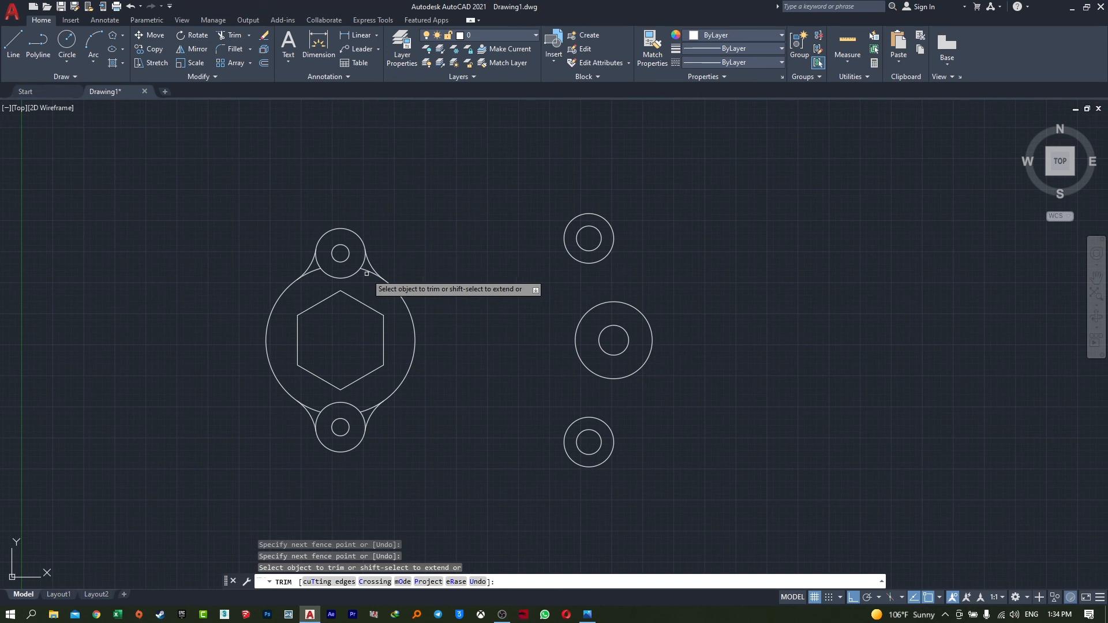
pyautogui.moveTo(646, 343)
pyautogui.mouseDown(button='middle')
pyautogui.moveTo(679, 332)
pyautogui.moveTo(666, 345)
pyautogui.moveTo(633, 323)
pyautogui.mouseUp(button='middle')
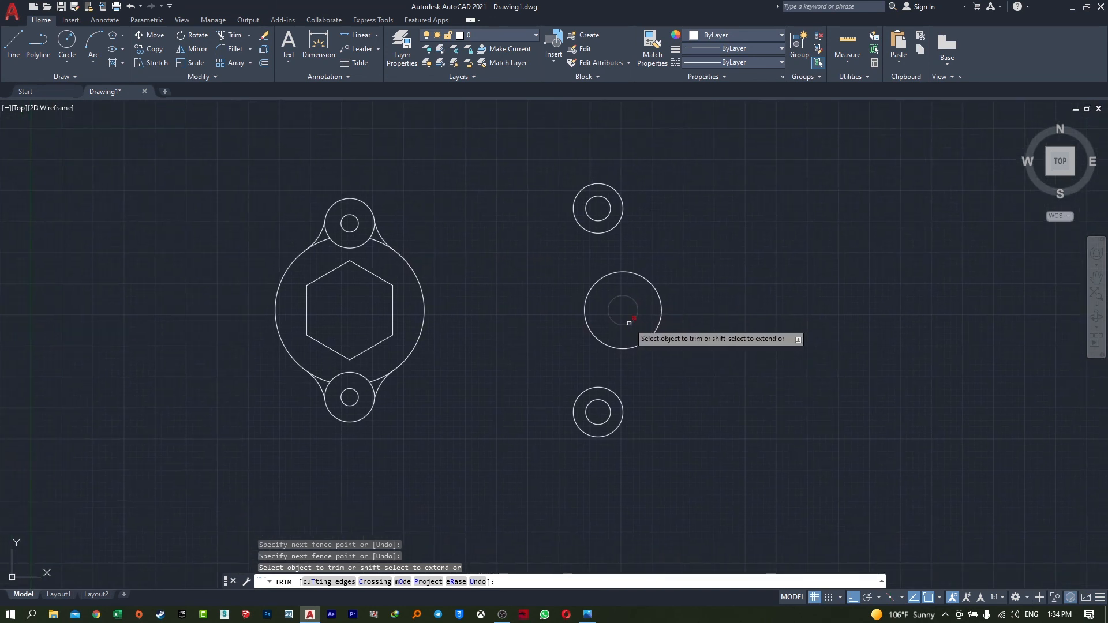